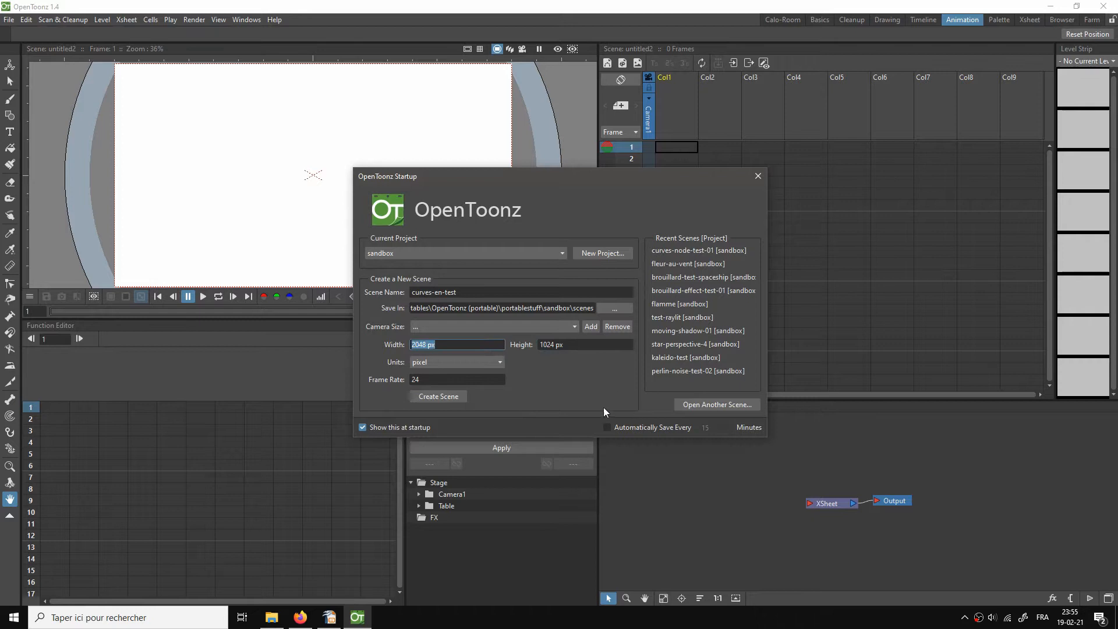
Step: Create the 2048 × 1024 px scene curves-en-test, enlarge the viewer, and spread the XSheet and Output nodes apart in the Fx Schematic
left_click(448, 398)
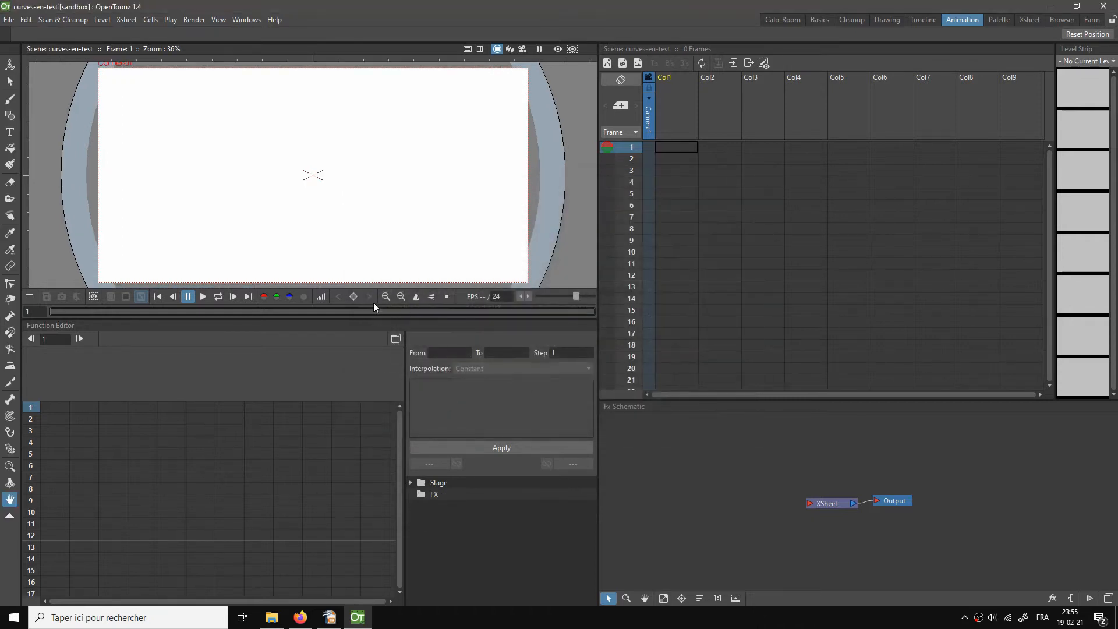
left_click_drag(368, 316, 347, 341)
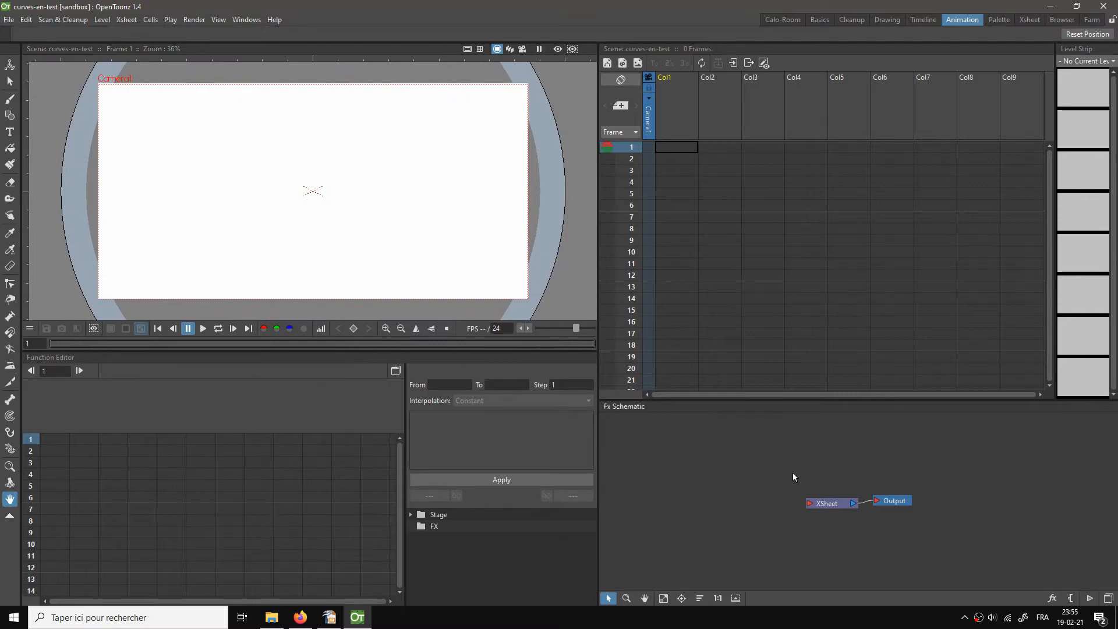
key("a")
left_click_drag(819, 500, 750, 482)
left_click_drag(902, 502, 926, 495)
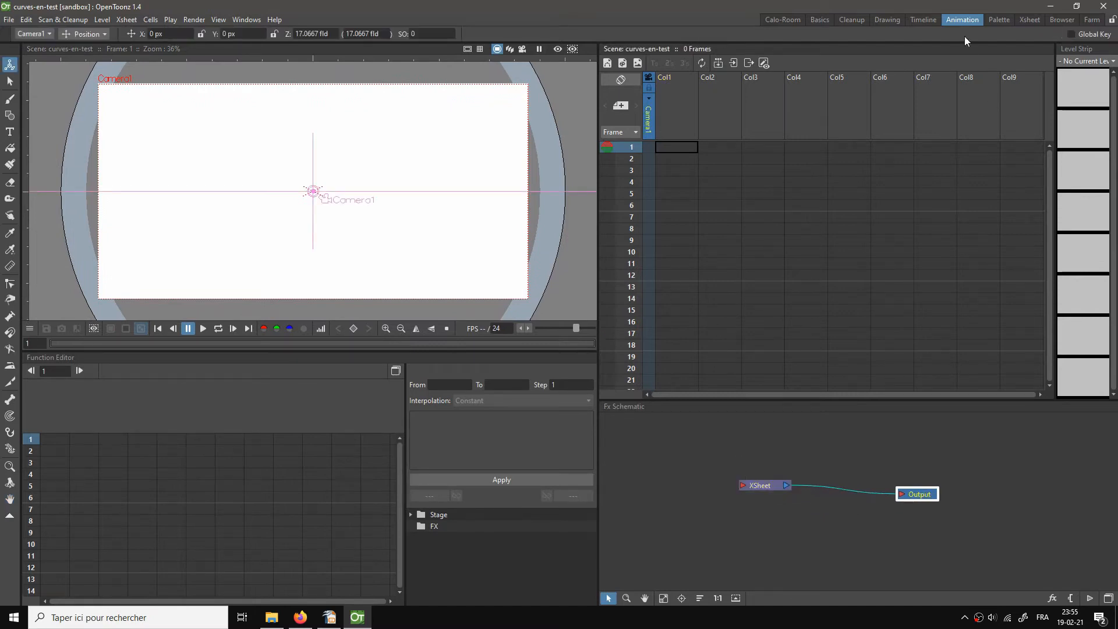
Step: Bring 20210213-Hue_alpha_falloff_2048_1024-reference.png from the tuto-prep-curves-node folder into the first column, loading it from its original location
left_click(271, 617)
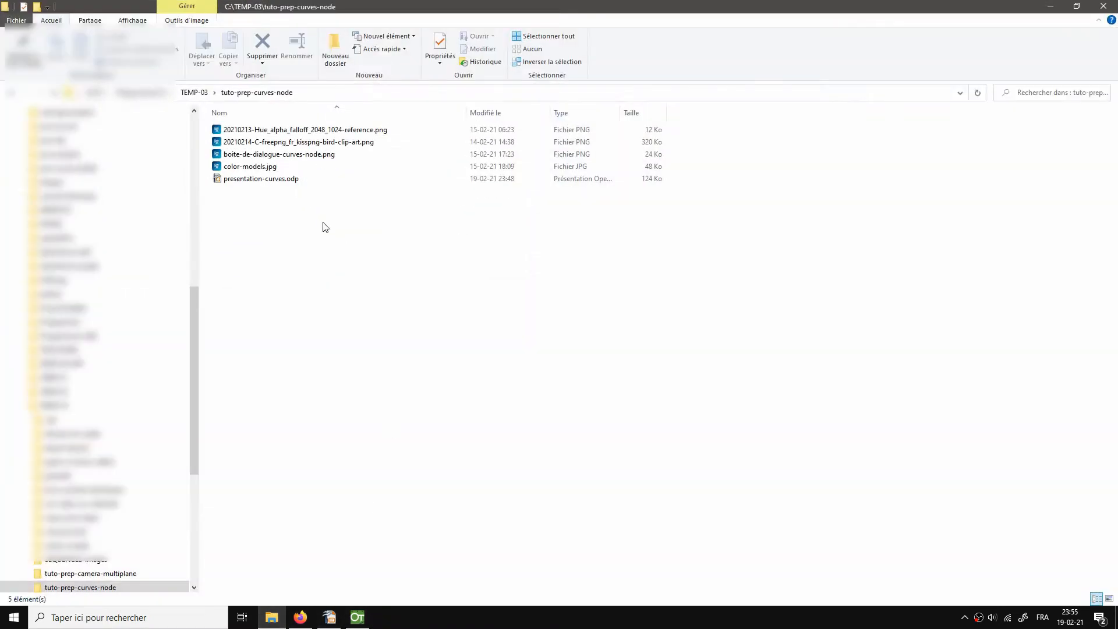
left_click(280, 132)
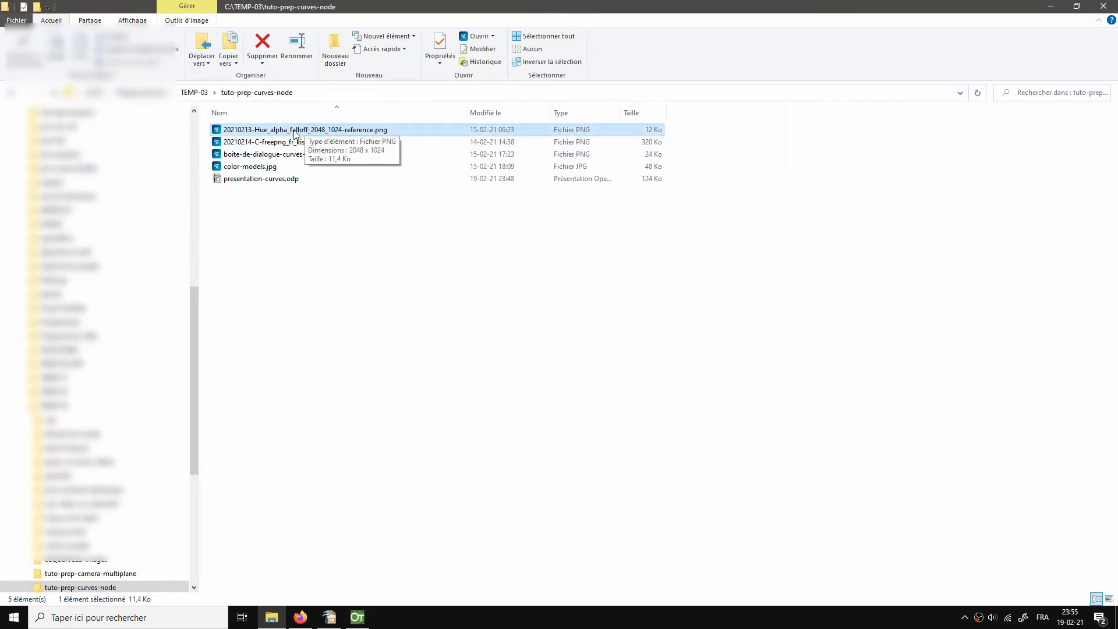
left_click_drag(295, 134, 683, 149)
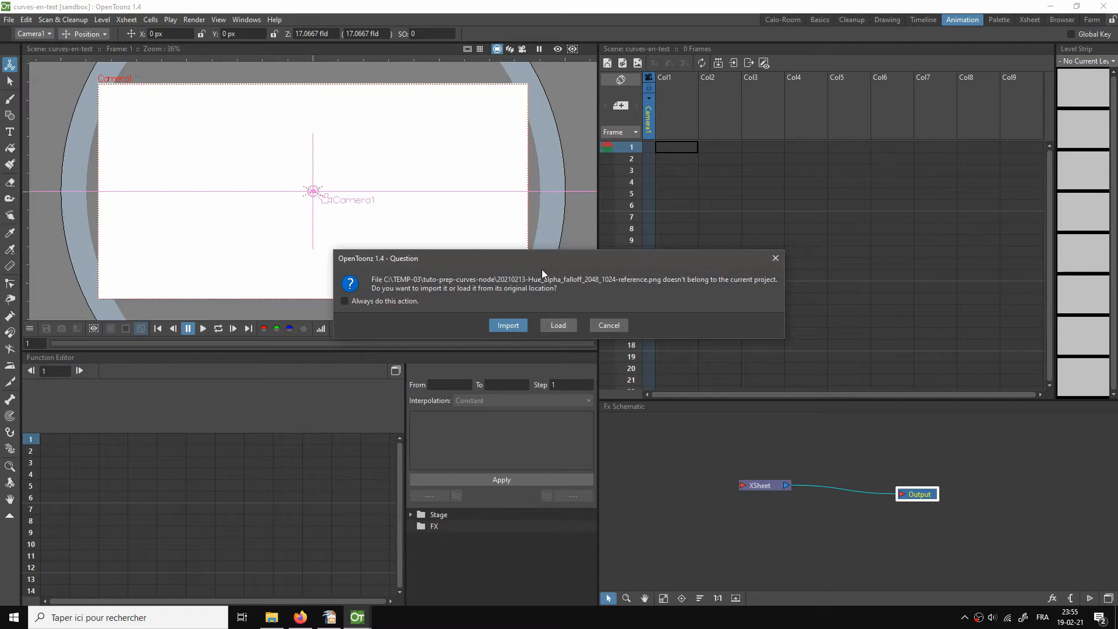
left_click(557, 325)
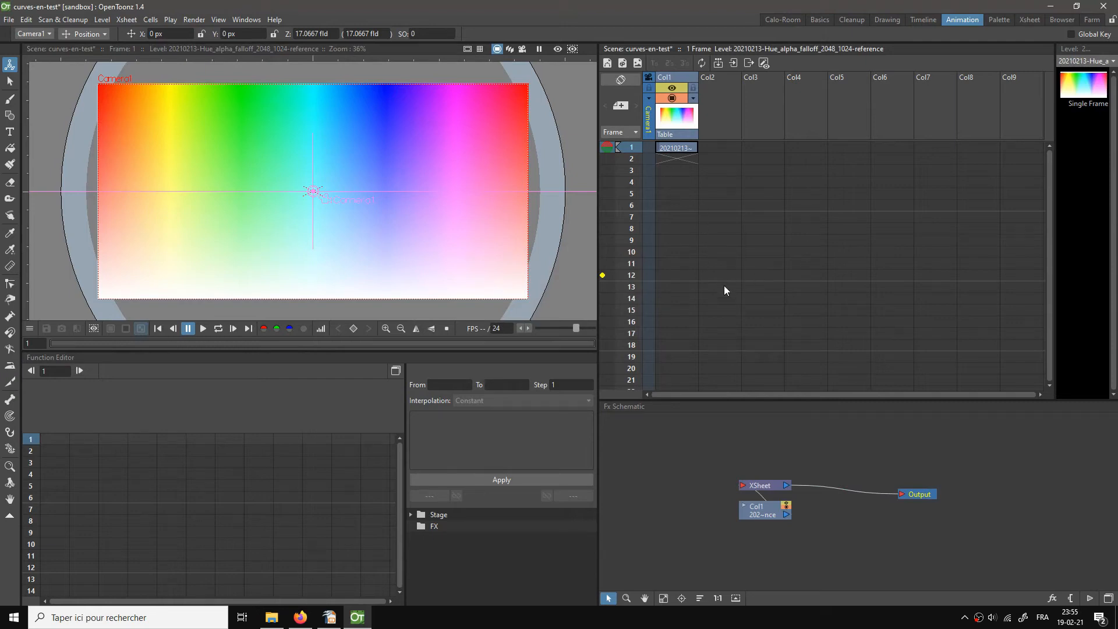
Step: In the Basics room, brush a size 38 black (color_4) wavy vertical stroke over the yellow area and a white (color_5) one over the magenta area
left_click(820, 19)
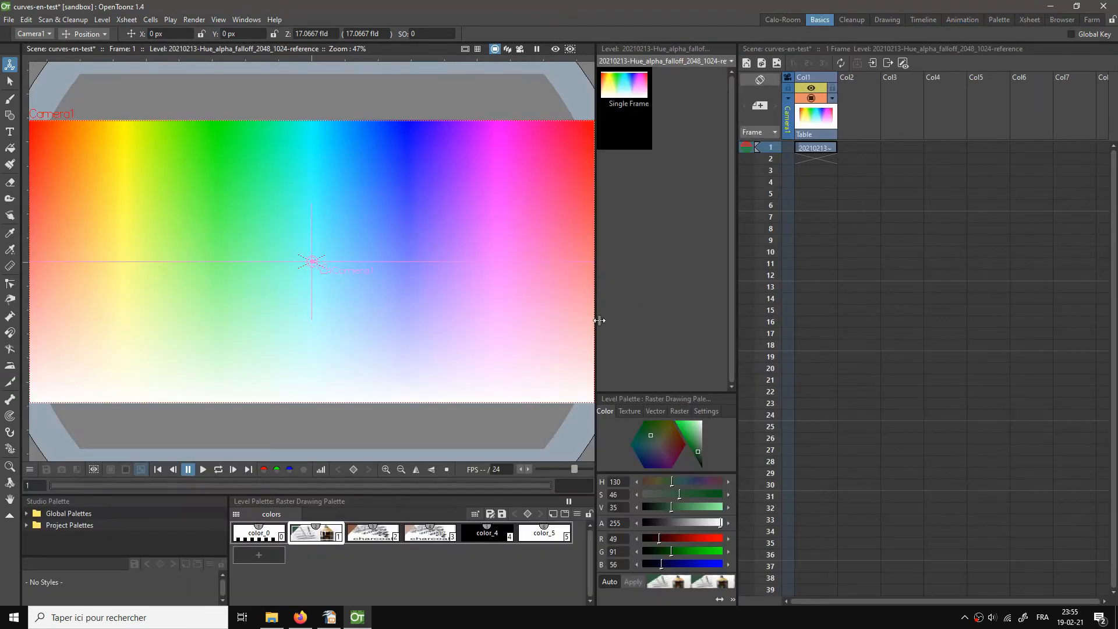
left_click_drag(594, 303, 629, 303)
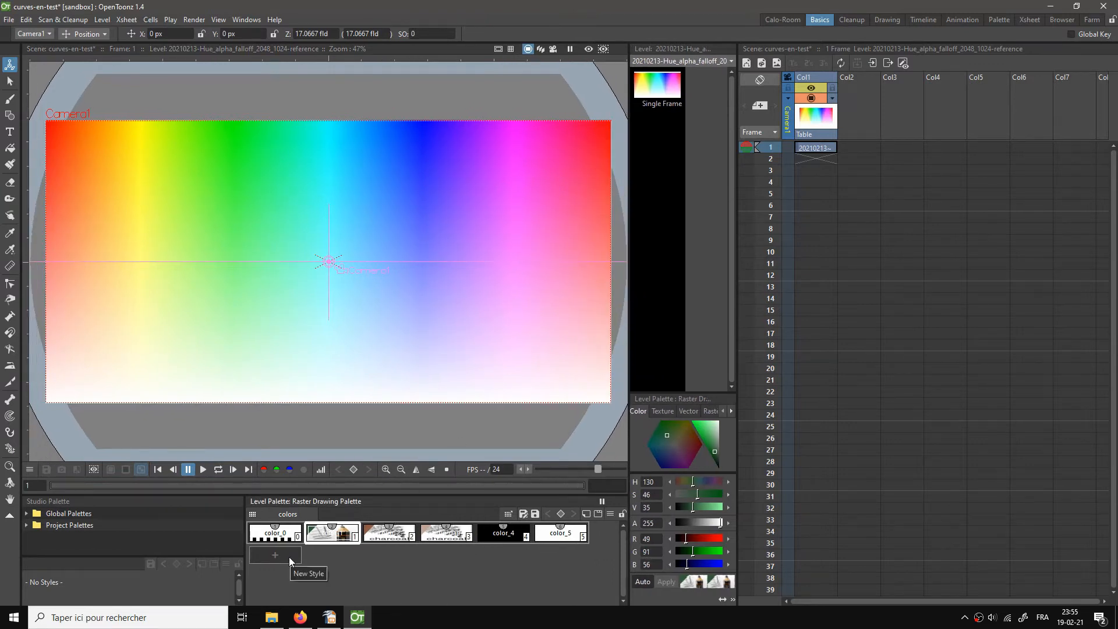
left_click(489, 535)
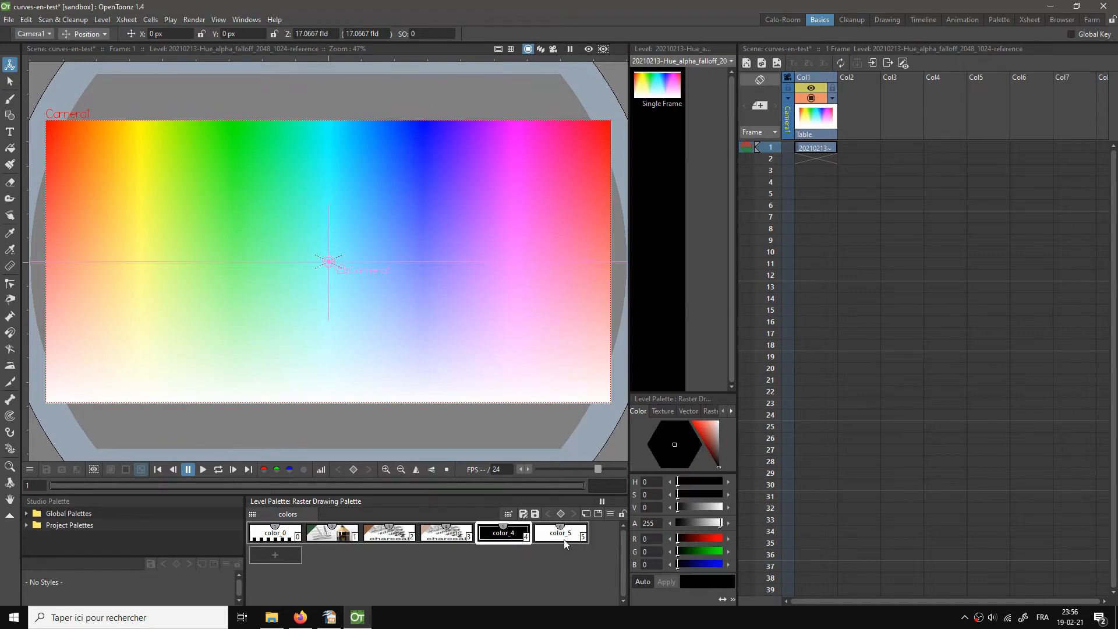
left_click(563, 538)
left_click(508, 538)
left_click(10, 99)
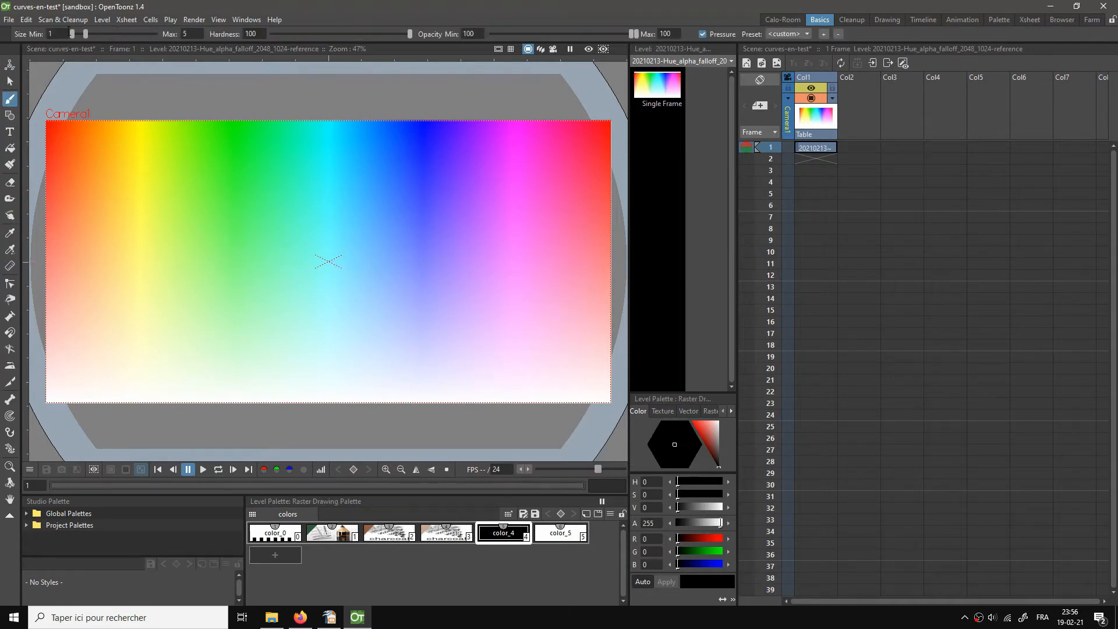
left_click_drag(74, 34, 129, 35)
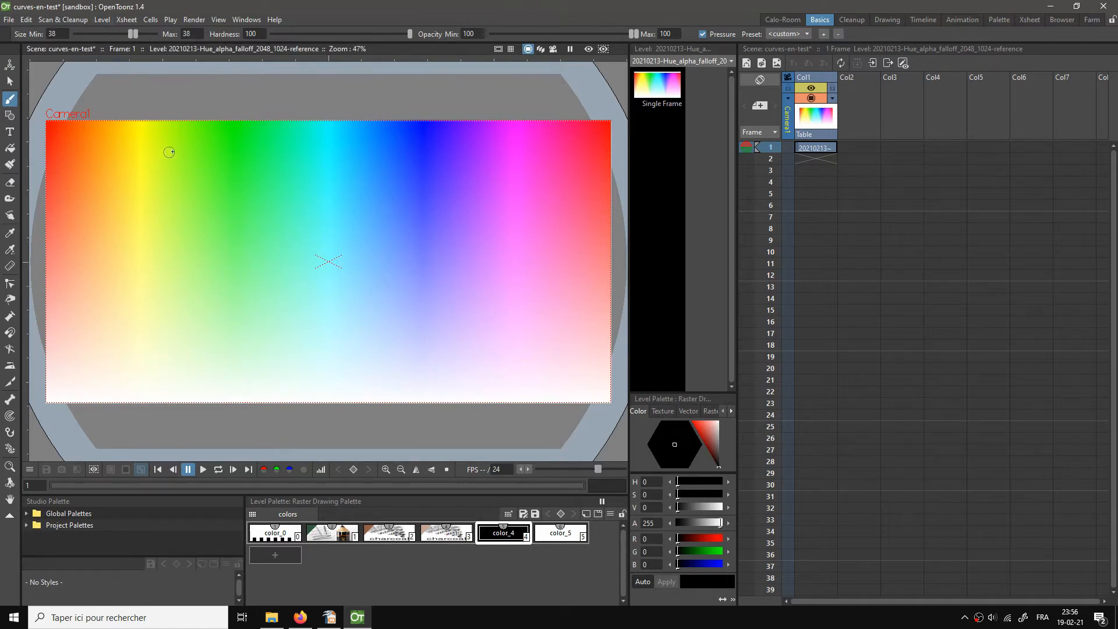
mouse_move(188, 139)
left_mouse_down()
mouse_move(143, 158)
mouse_move(145, 182)
mouse_move(191, 193)
mouse_move(191, 217)
mouse_move(138, 237)
mouse_move(124, 270)
mouse_move(179, 292)
mouse_move(188, 321)
mouse_move(146, 333)
mouse_move(128, 352)
mouse_move(169, 383)
left_mouse_up()
left_click(547, 536)
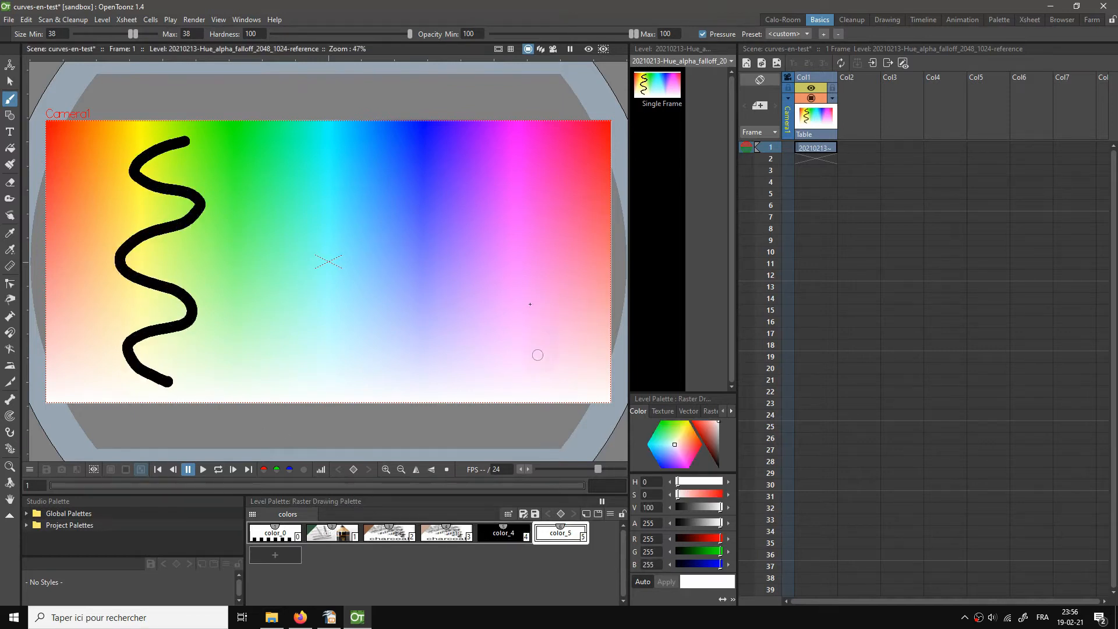
mouse_move(499, 138)
left_mouse_down()
mouse_move(475, 169)
mouse_move(510, 188)
mouse_move(510, 217)
mouse_move(468, 238)
mouse_move(461, 267)
mouse_move(504, 291)
mouse_move(512, 321)
mouse_move(471, 341)
mouse_move(467, 361)
mouse_move(501, 382)
left_mouse_up()
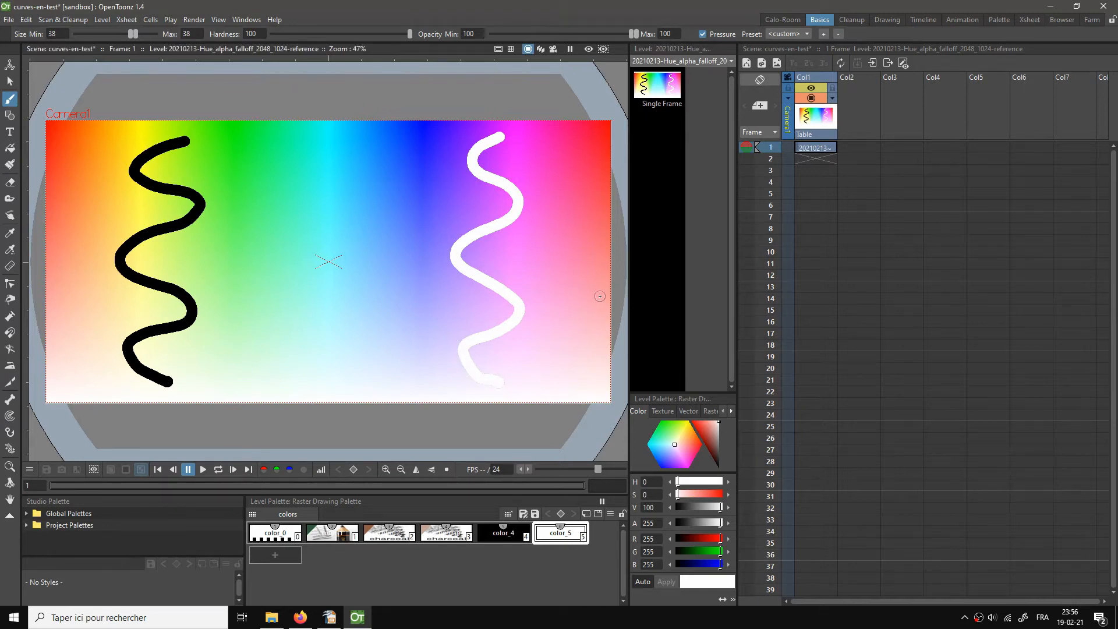
Step: Return to the Animation room, enlarge the Fx Schematic, and spread the Col1, XSheet and Output nodes out in a row
left_click(961, 18)
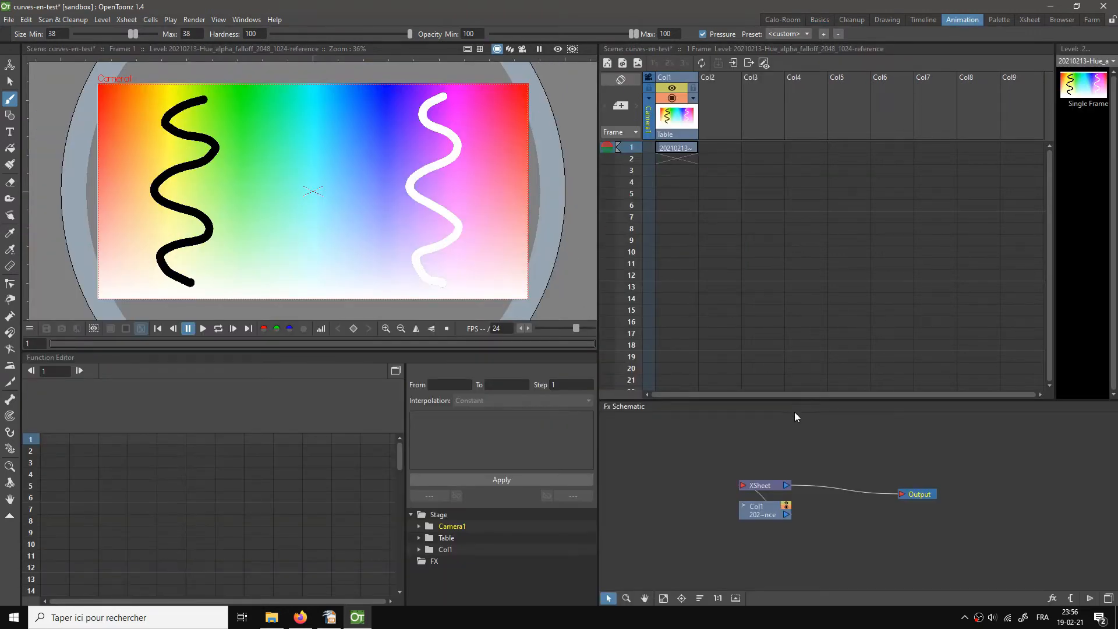
left_click_drag(816, 401, 821, 349)
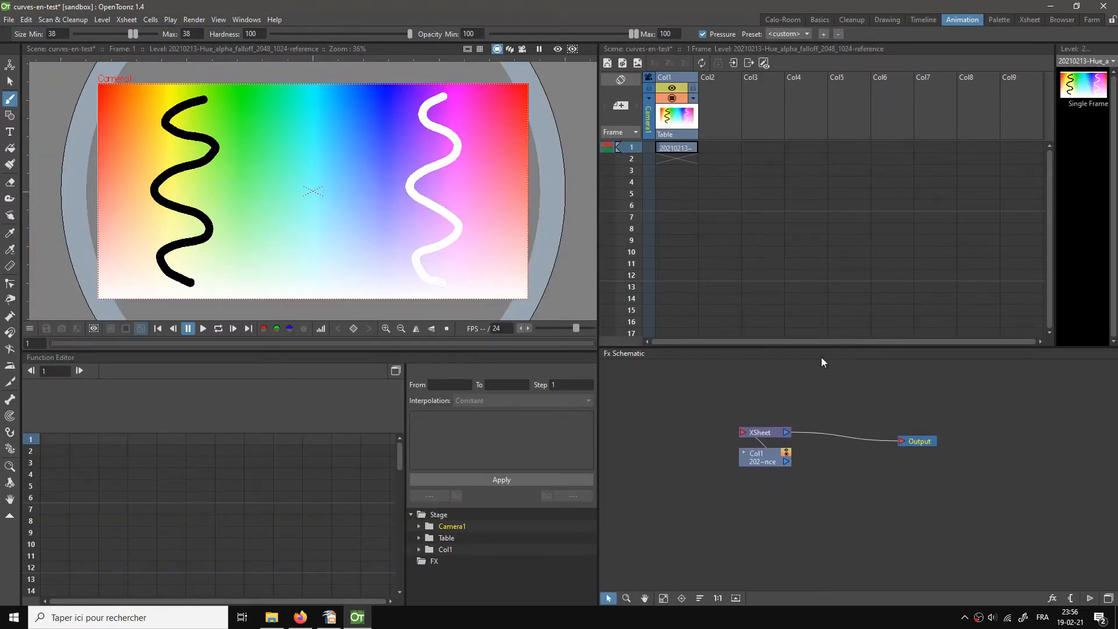
key("a")
left_click_drag(760, 463, 685, 424)
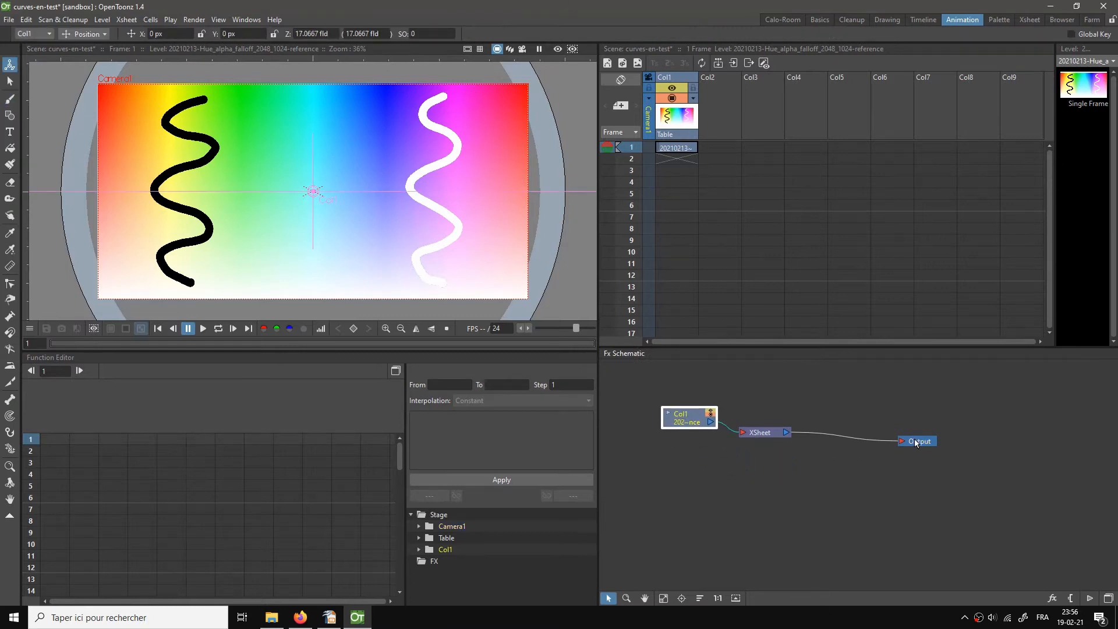
left_click_drag(917, 443, 1031, 437)
left_click_drag(767, 434, 886, 428)
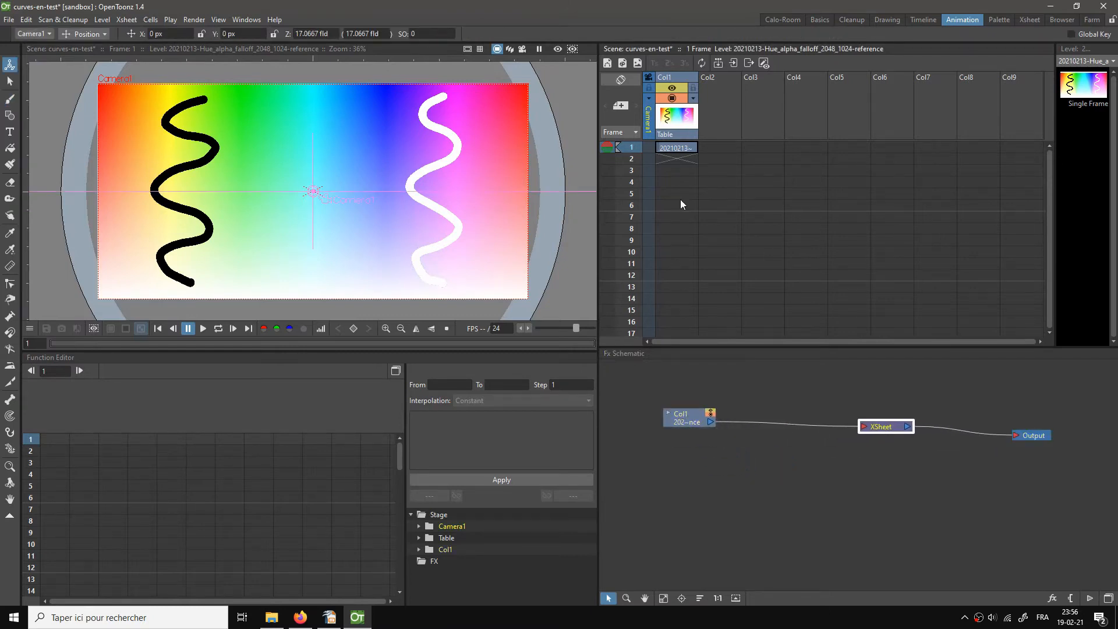
Step: Rename the Col1 column as image
double_click(672, 80)
type("d")
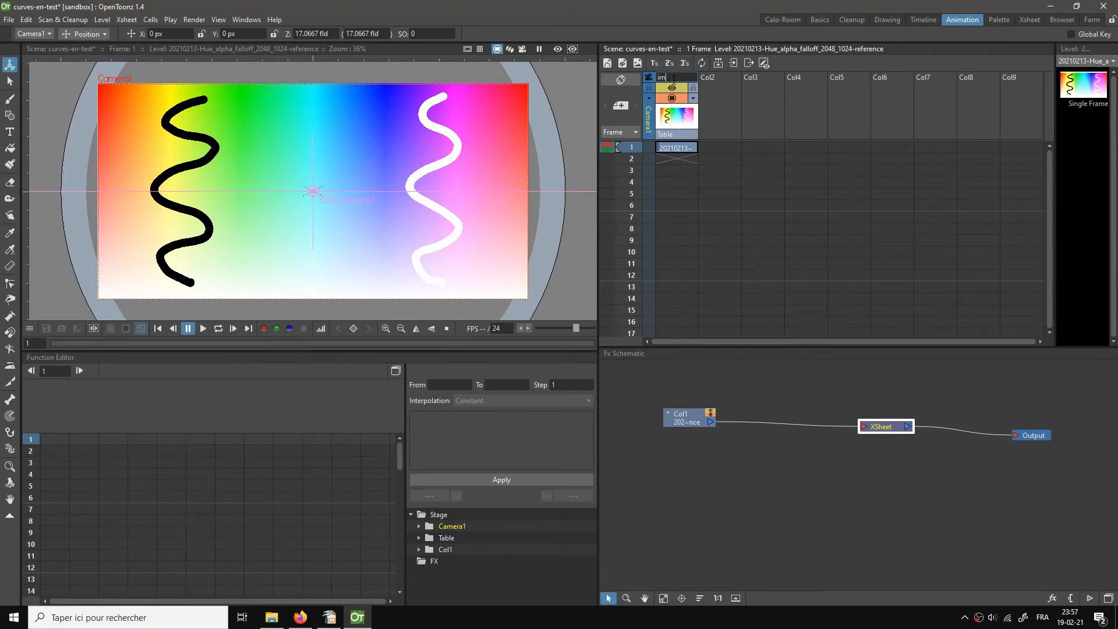
key("Return")
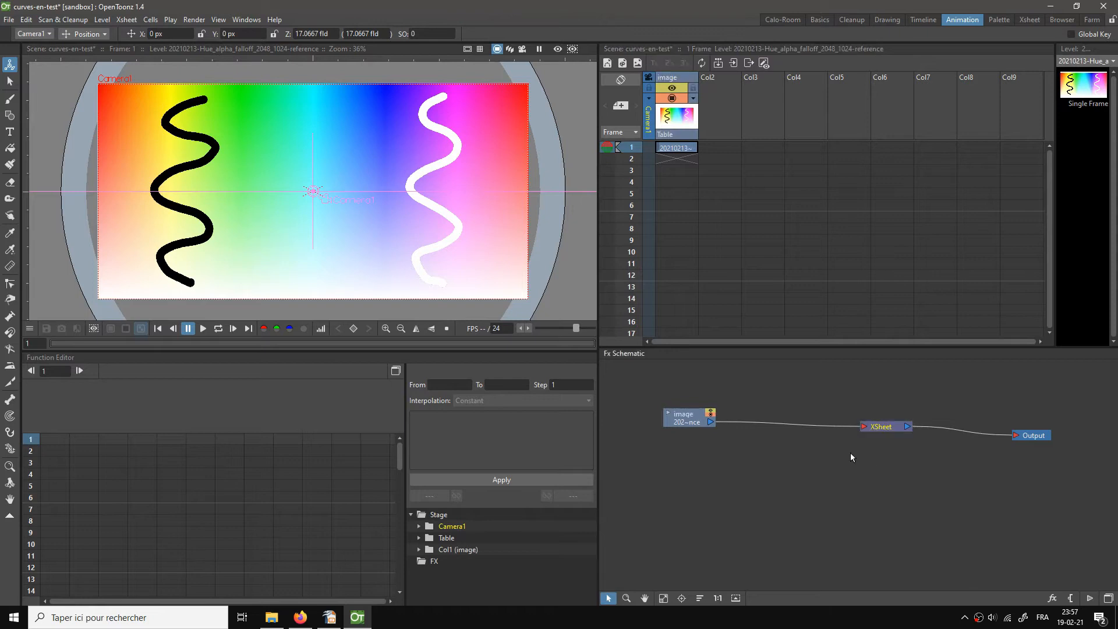
Step: Add a Curves effect to the Fx Schematic and make room for it between the image and XSheet nodes
left_click_drag(684, 415, 674, 458)
right_click(794, 396)
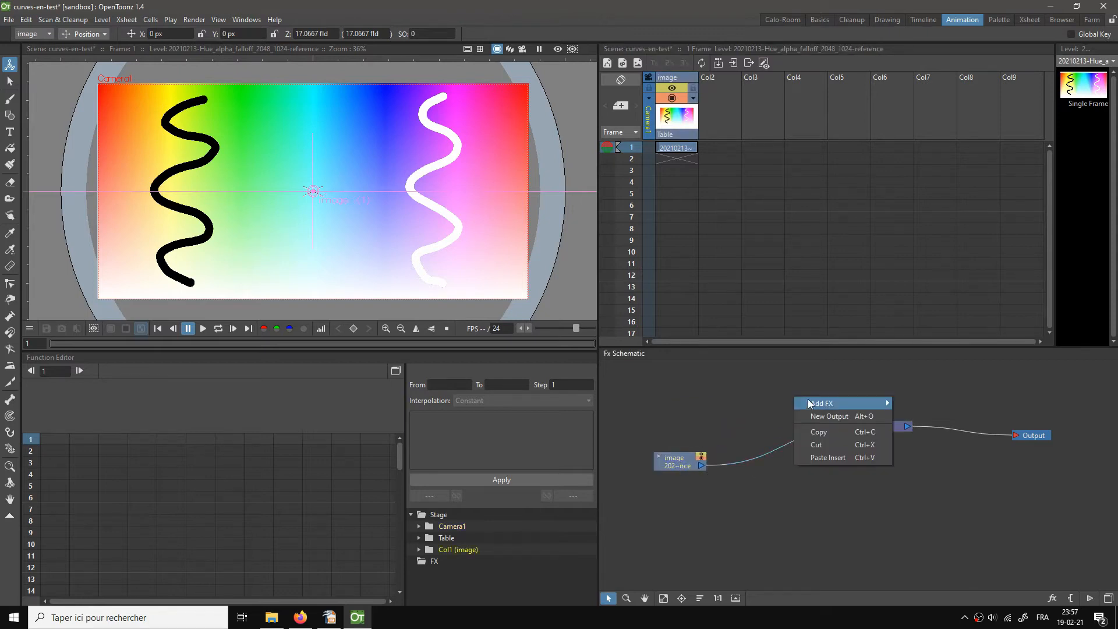
mouse_move(813, 403)
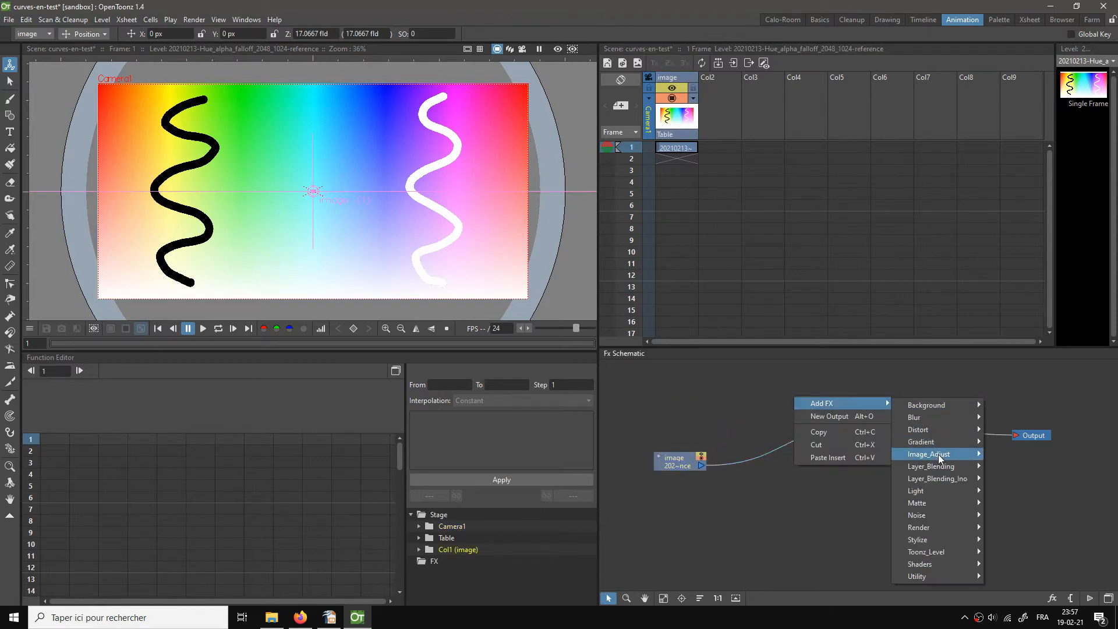
mouse_move(945, 457)
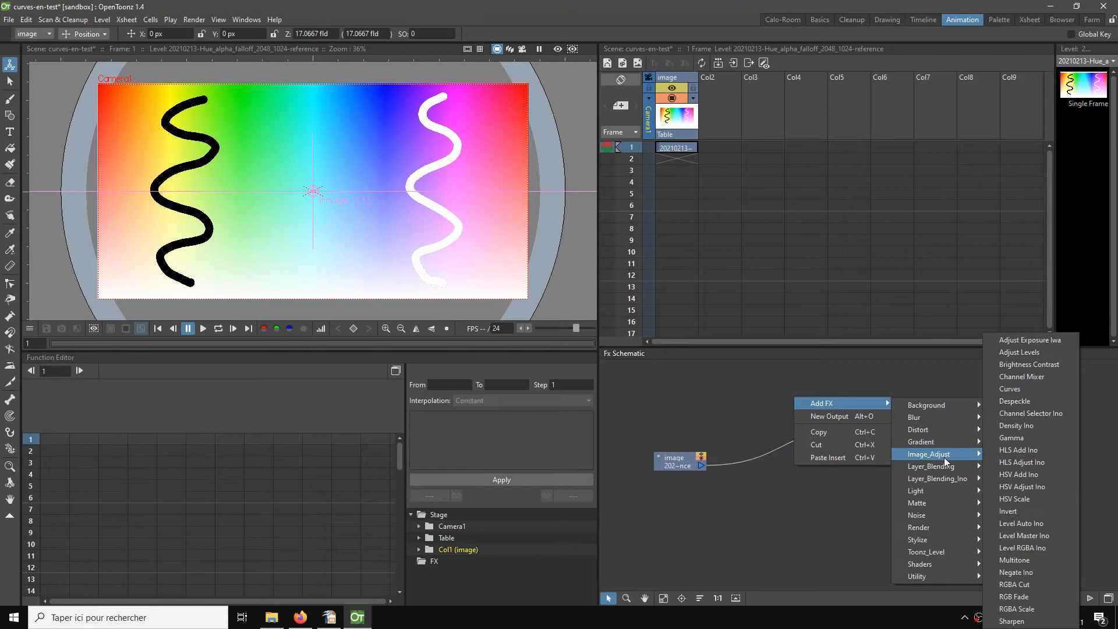
left_click(1032, 389)
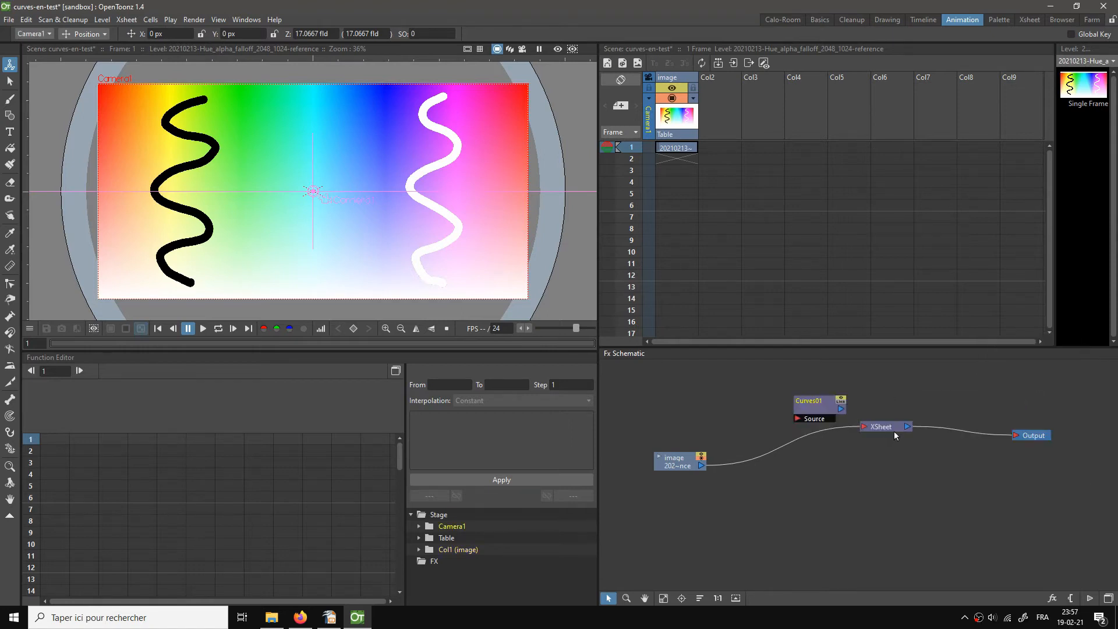
left_click_drag(895, 435, 945, 455)
left_click_drag(839, 411, 827, 418)
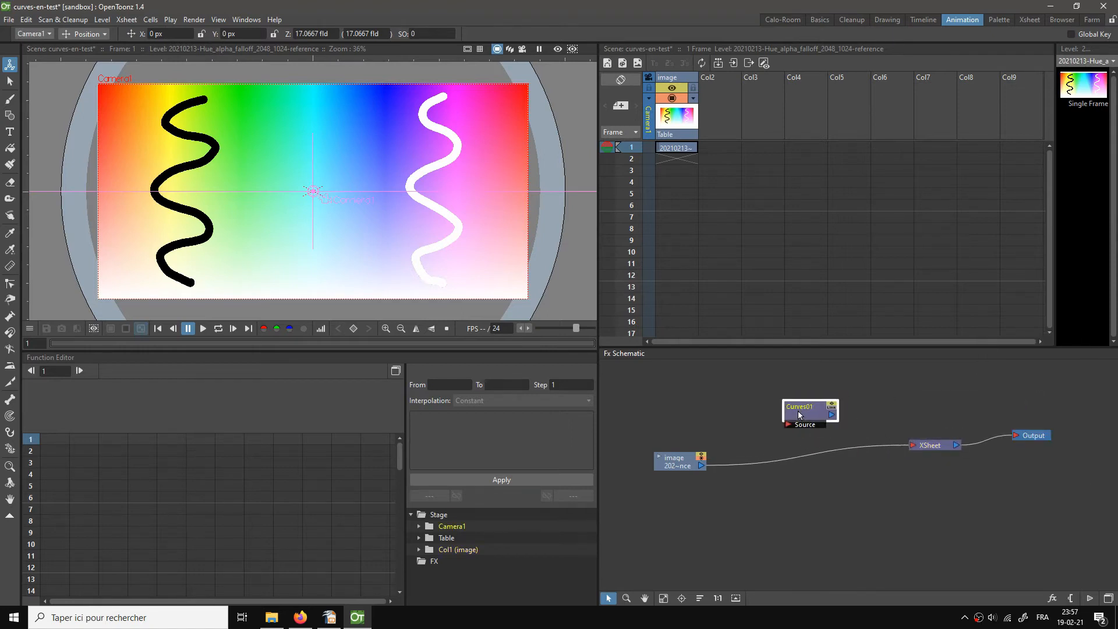
Step: Remove the link between image and XSheet, and connect the image node through the Curves effect to XSheet
left_click(728, 463)
key("Delete")
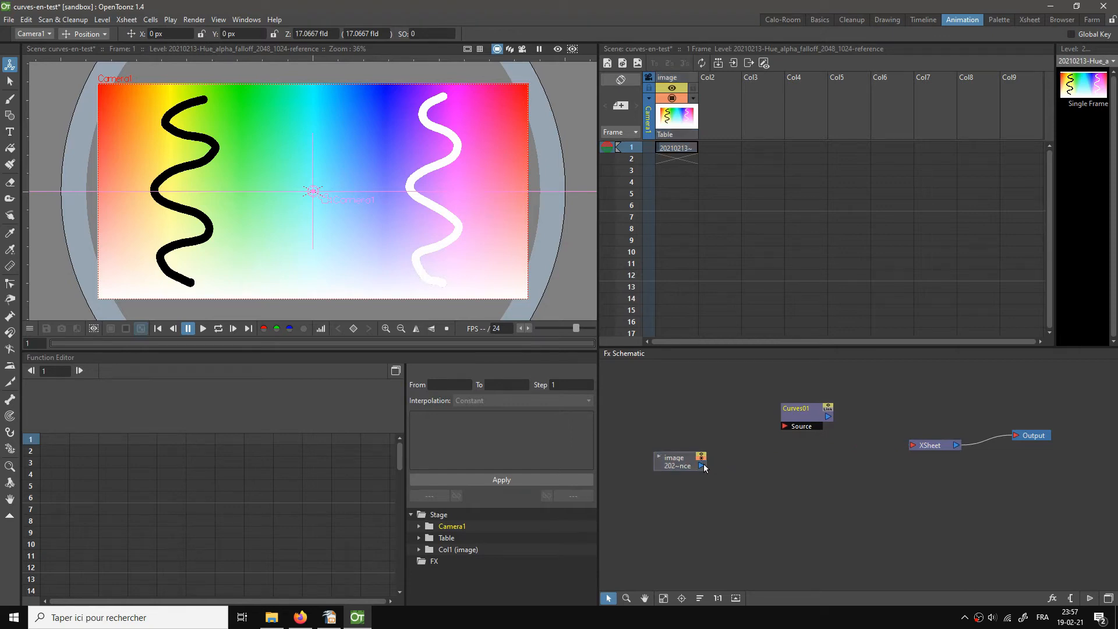
left_click_drag(703, 463, 784, 429)
left_click_drag(809, 417, 911, 446)
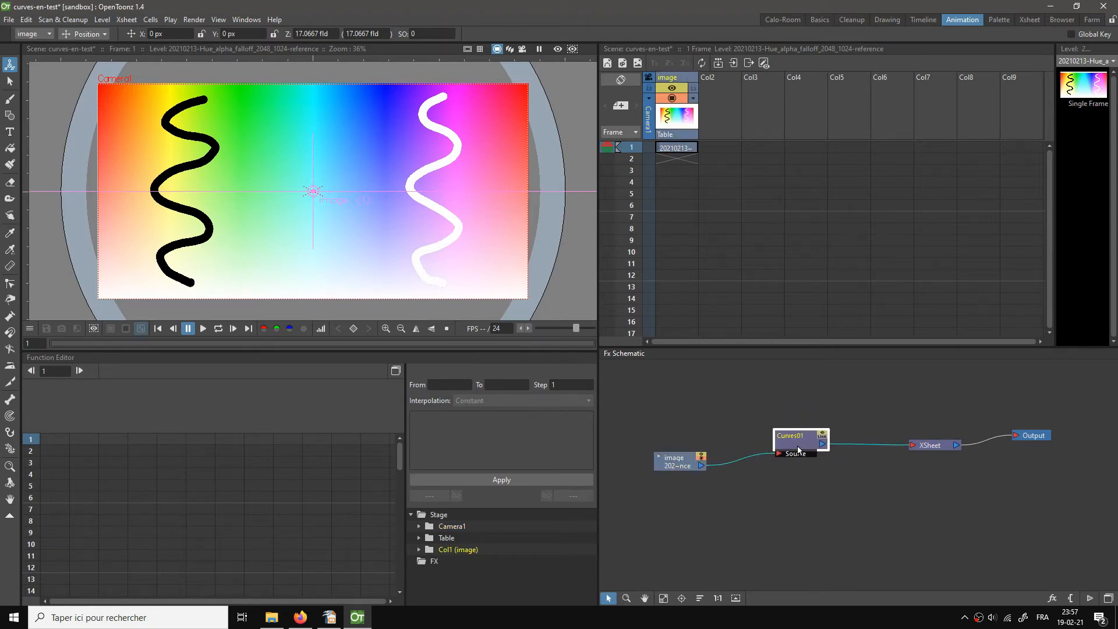
left_click_drag(792, 434, 797, 439)
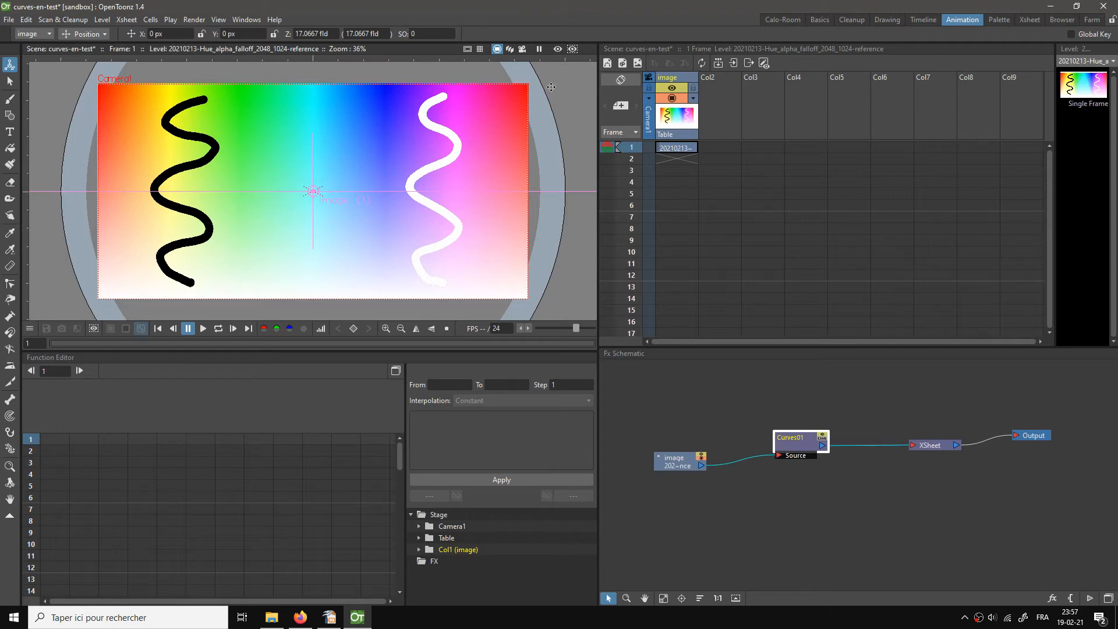
Step: Turn on the preview in the viewer and line up the image node with the Curves node
left_click(559, 50)
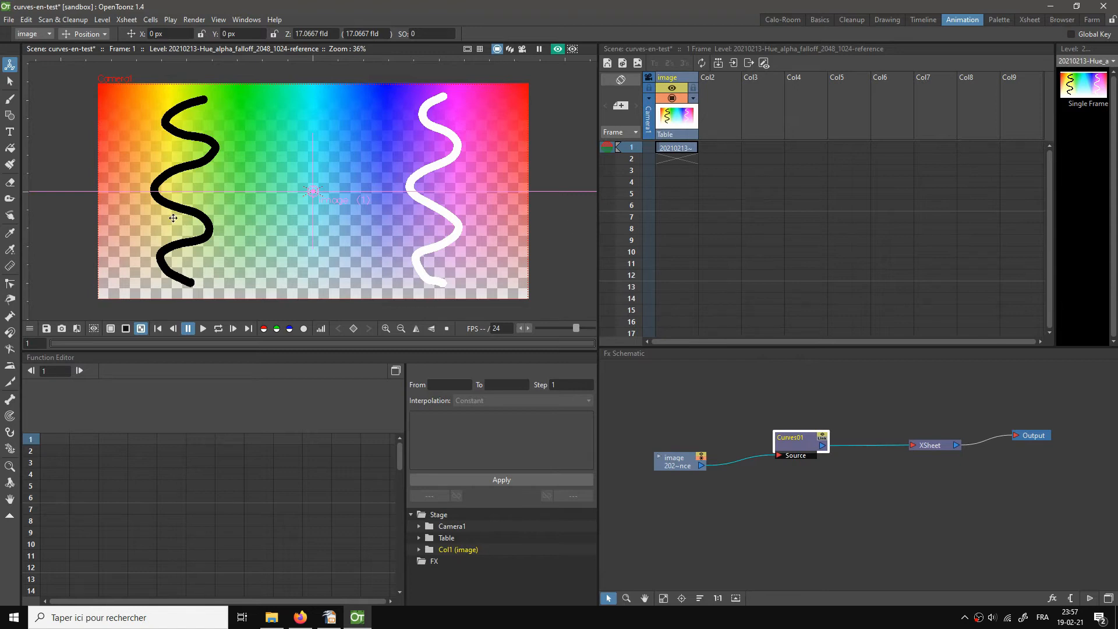
left_click(9, 83)
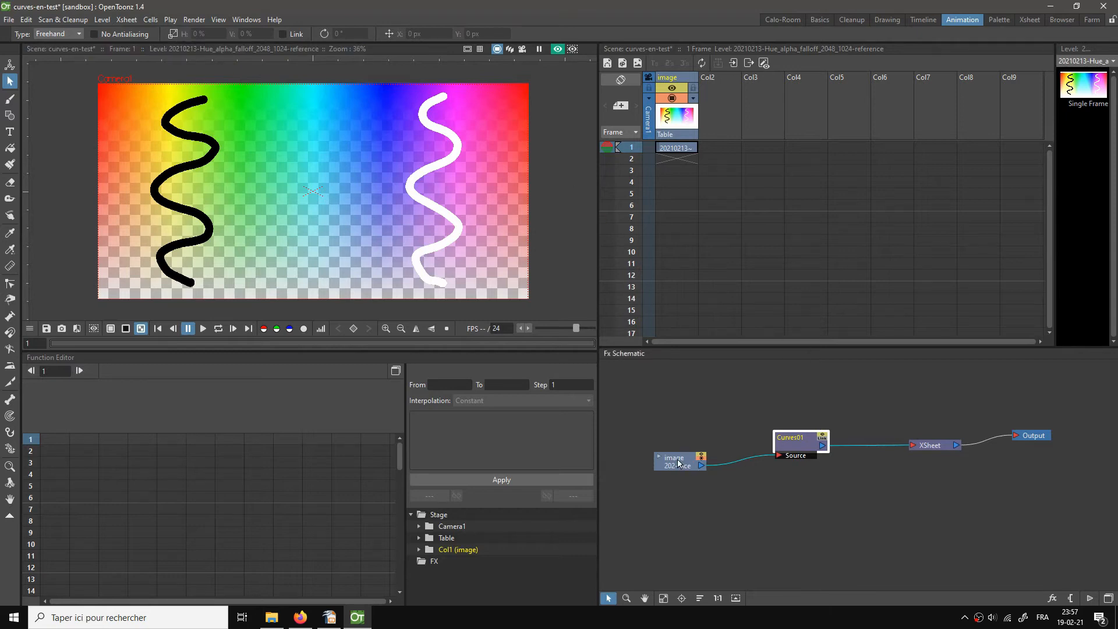
left_click_drag(679, 462, 675, 450)
left_click(788, 417)
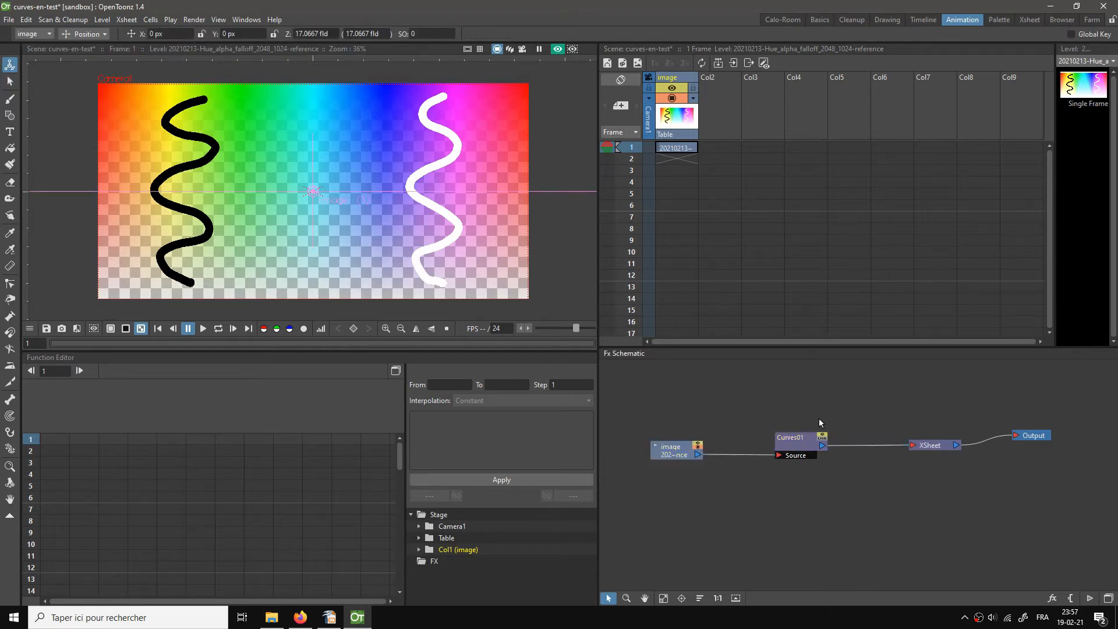
Step: Open the Curves effect's settings and bend the RGBA curve upward with an added control point
double_click(796, 441)
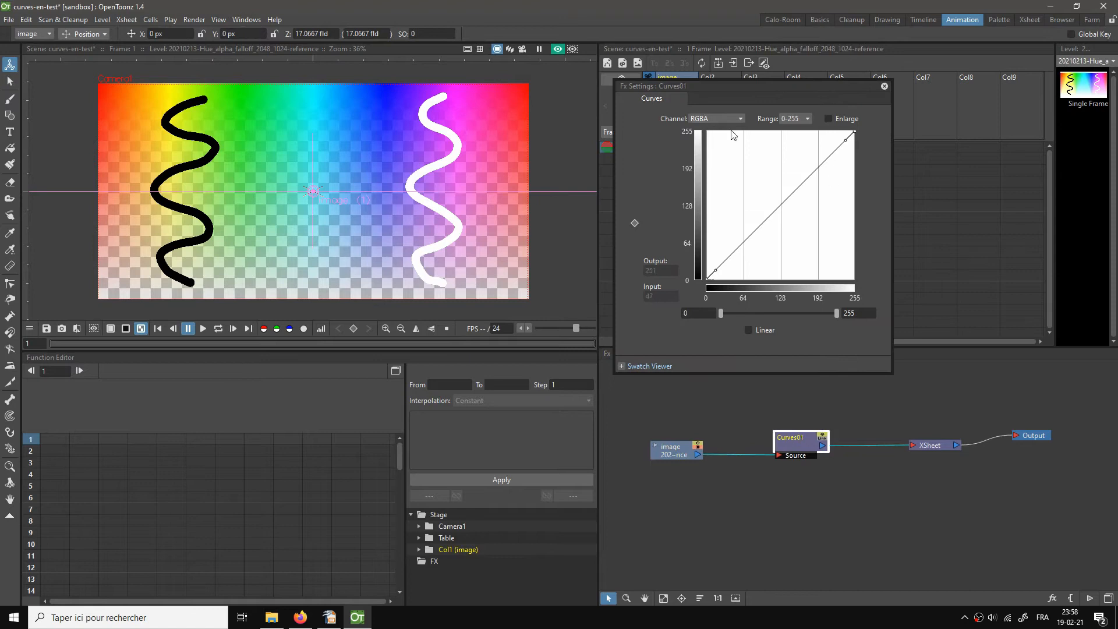
left_click_drag(718, 89, 764, 128)
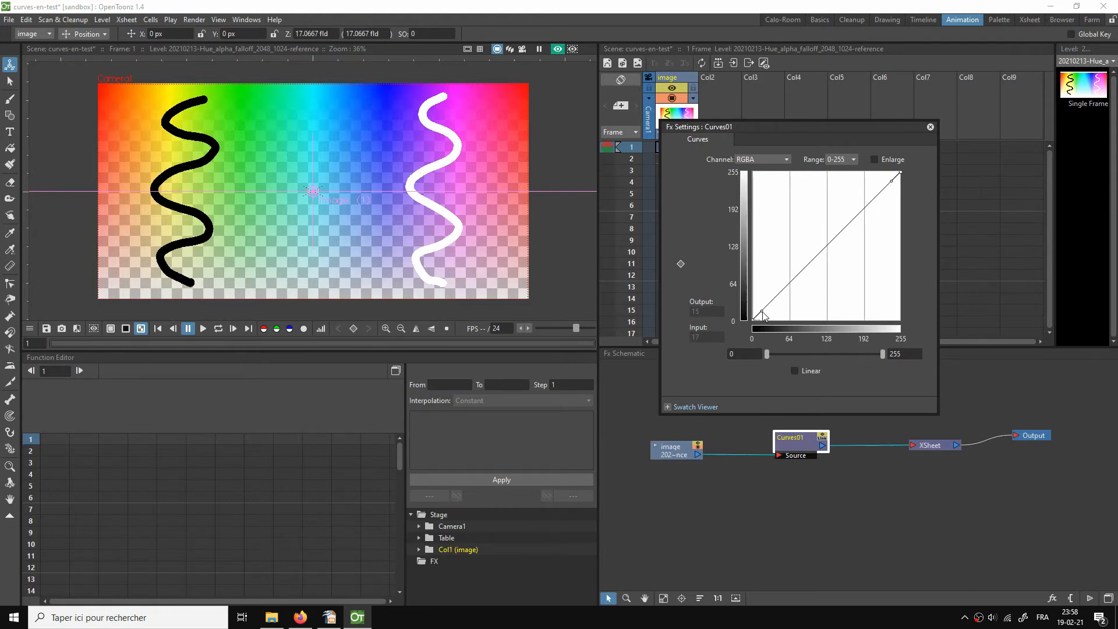
left_click_drag(763, 315, 780, 263)
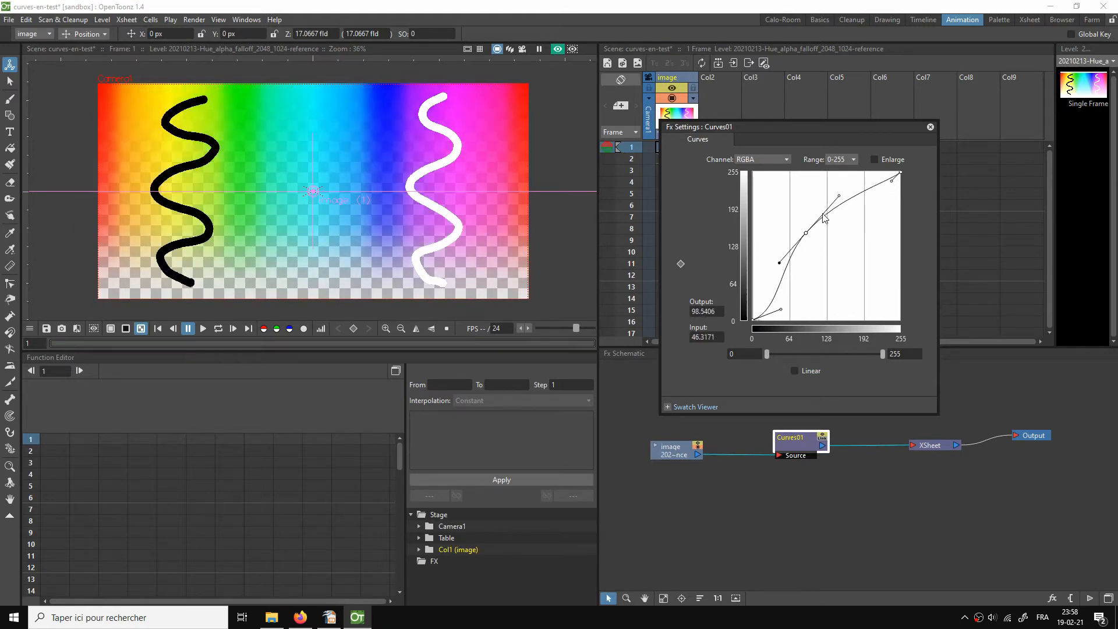
Step: Delete the added middle control point from the RGBA curve
left_click(806, 233)
key("Delete")
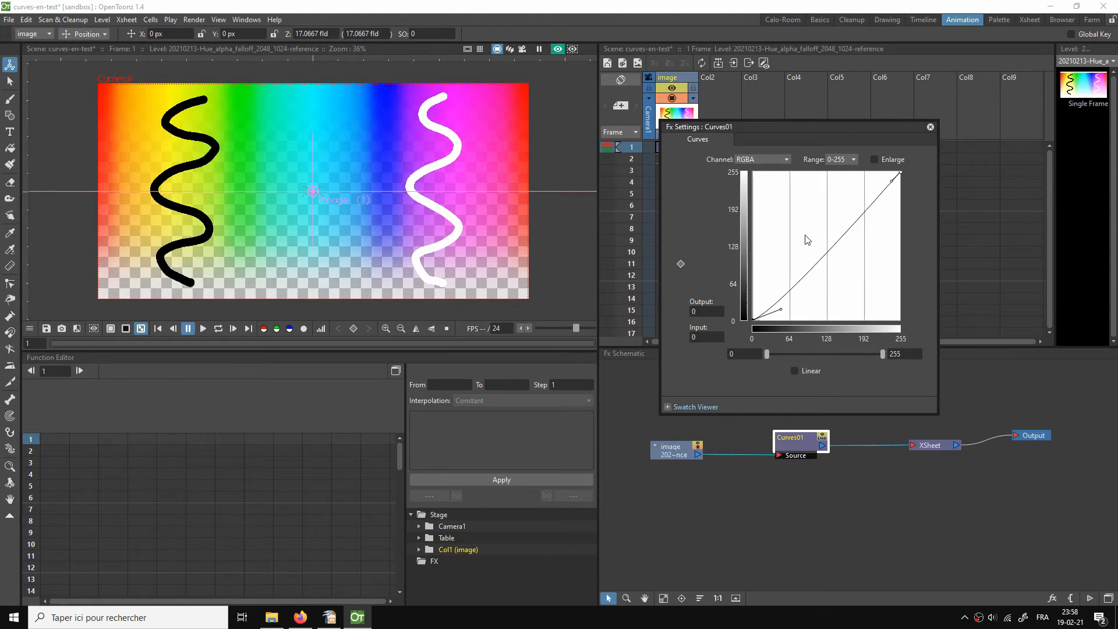
Step: Make the RGBA curve linear and enlarge the curve graph in the Curves settings
left_click(805, 373)
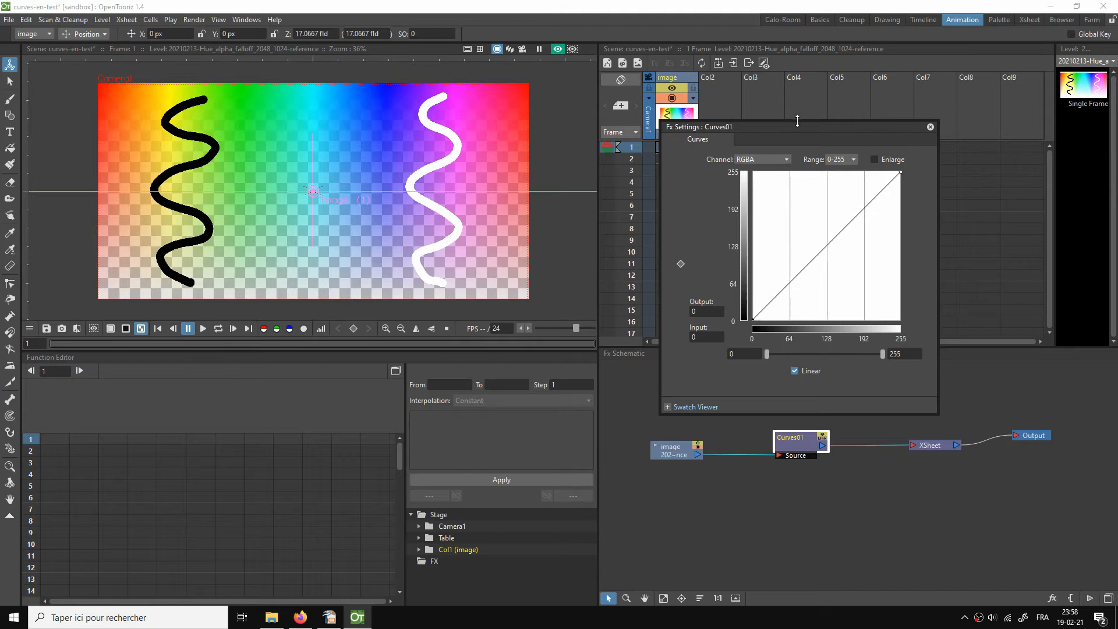
left_click_drag(791, 128, 765, 135)
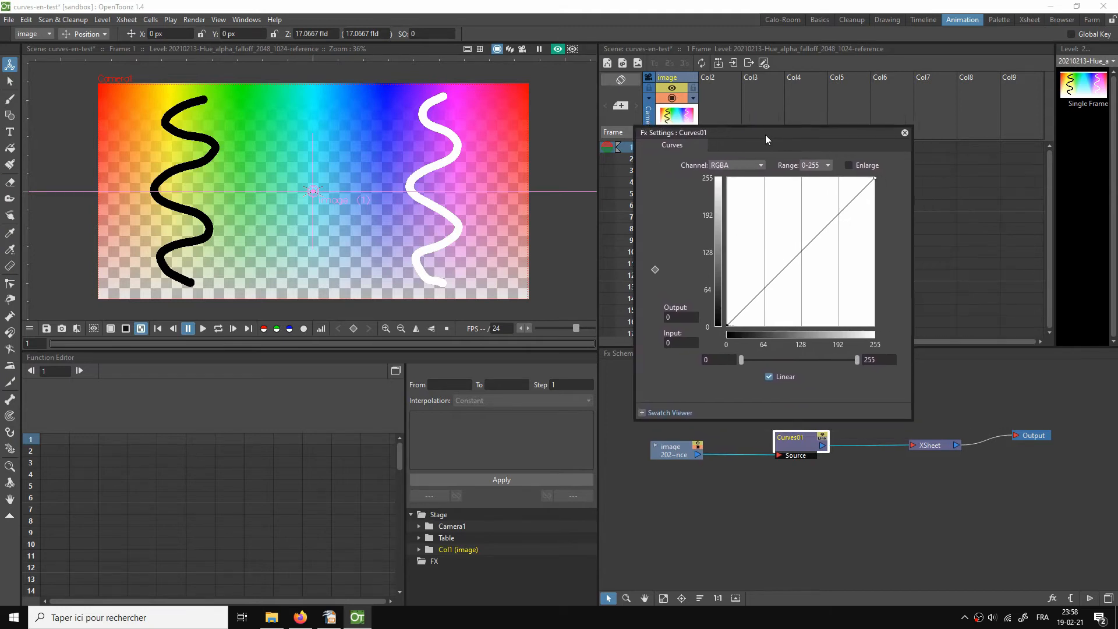
left_click(841, 165)
left_click_drag(875, 130, 862, 88)
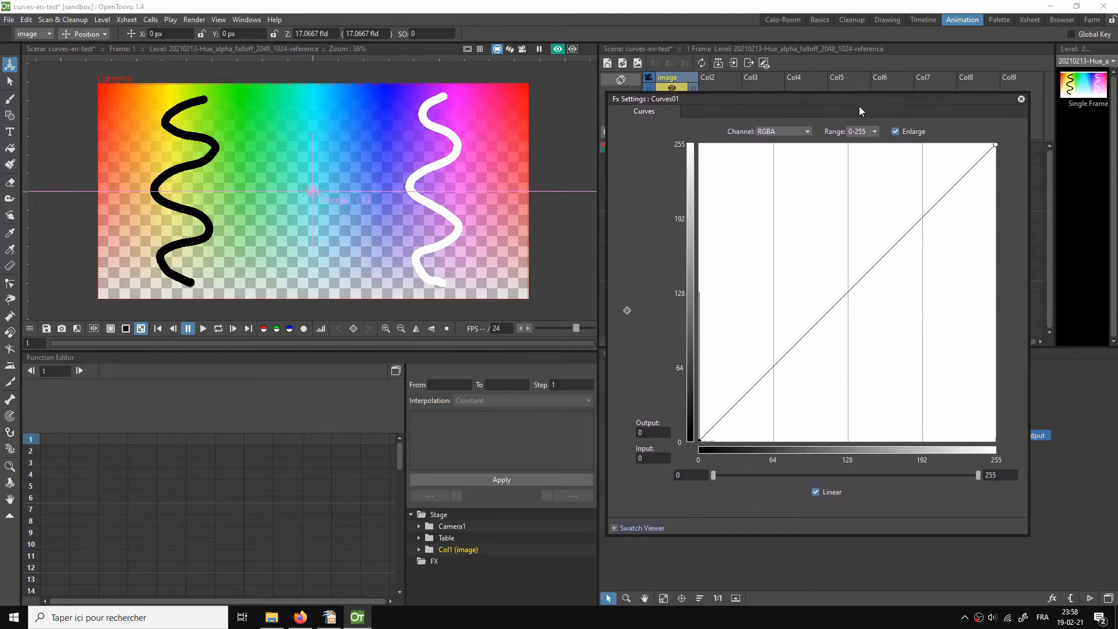
Step: Display the Alpha channel's curve and shift the image node slightly closer to the Curves node
left_click(779, 133)
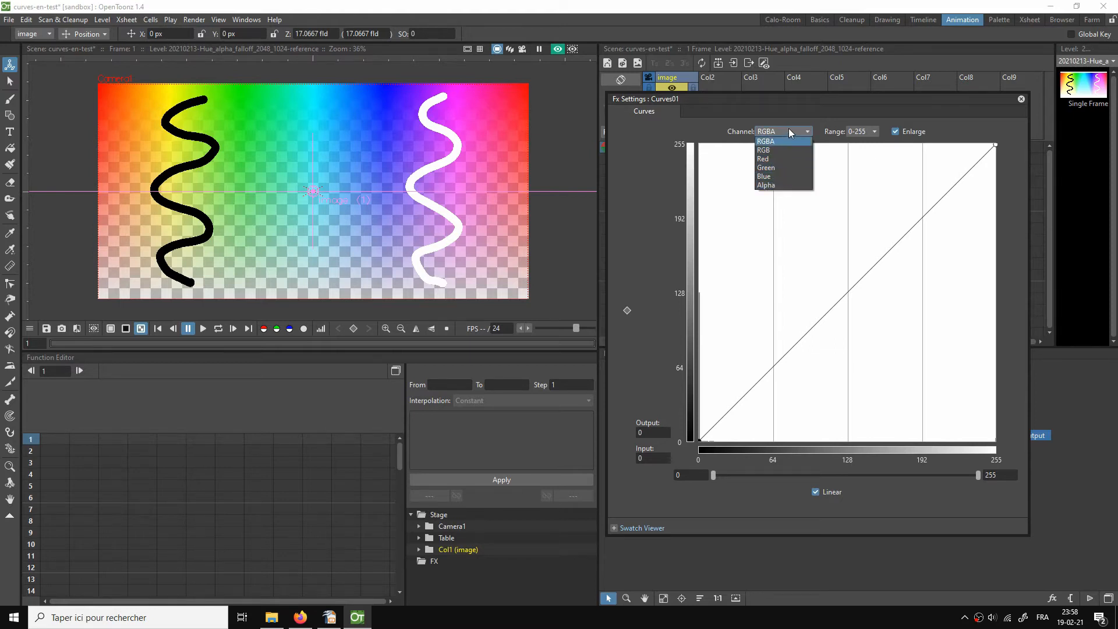
left_click(779, 185)
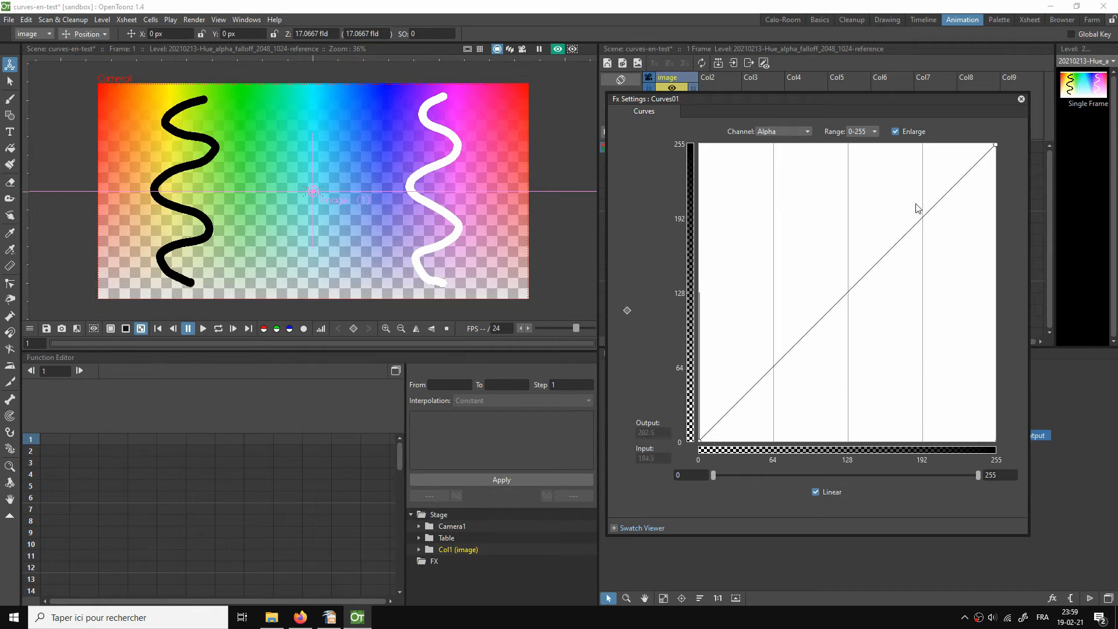
left_click_drag(829, 100, 431, 103)
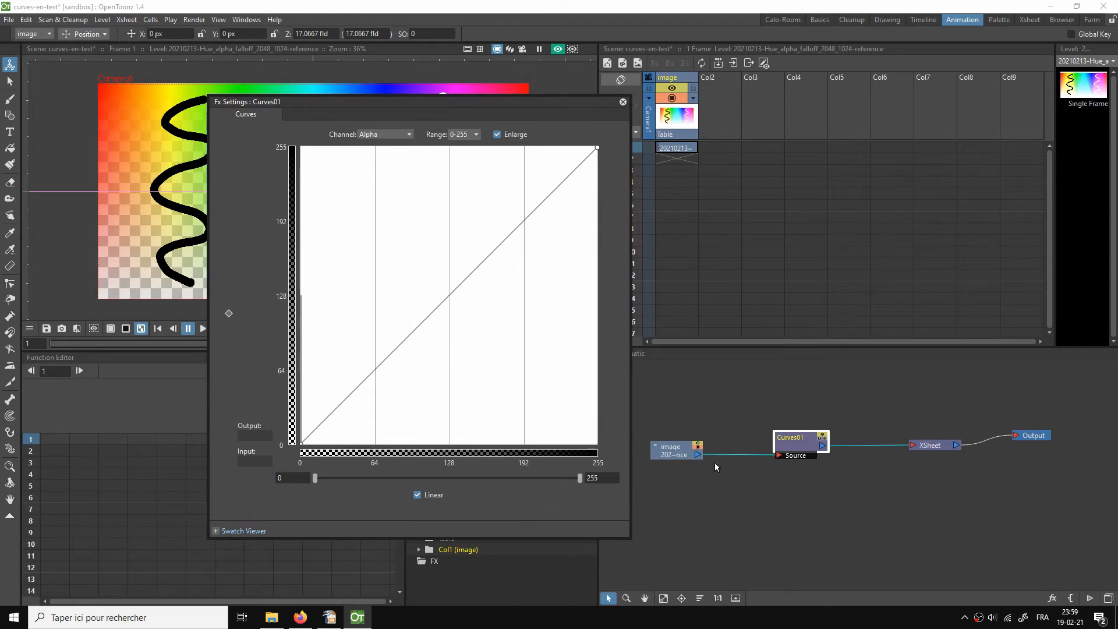
left_click_drag(675, 449, 695, 445)
left_click(797, 445)
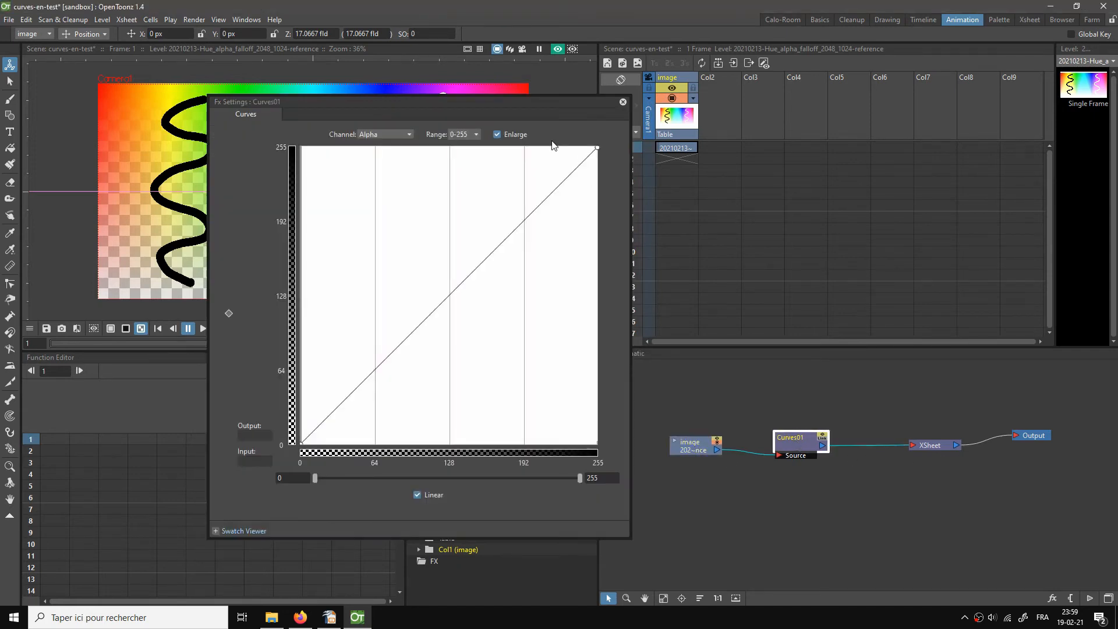
left_click_drag(504, 110, 927, 118)
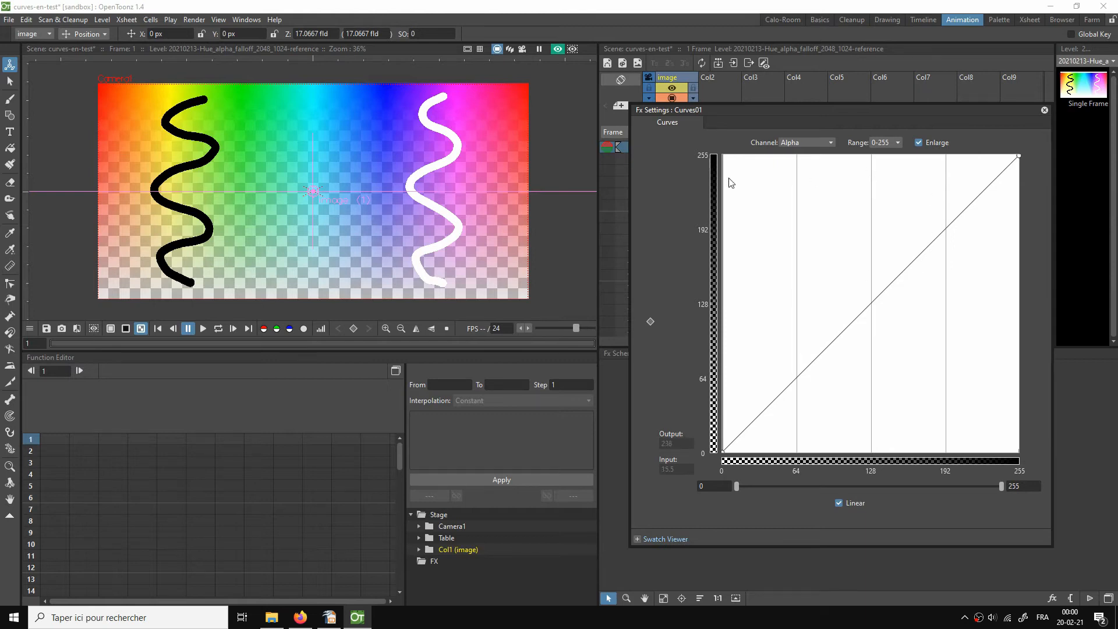
Step: Activate the Selection tool, and test the alpha curve's upper end point at output 0 before restoring it to output 255
left_click(9, 81)
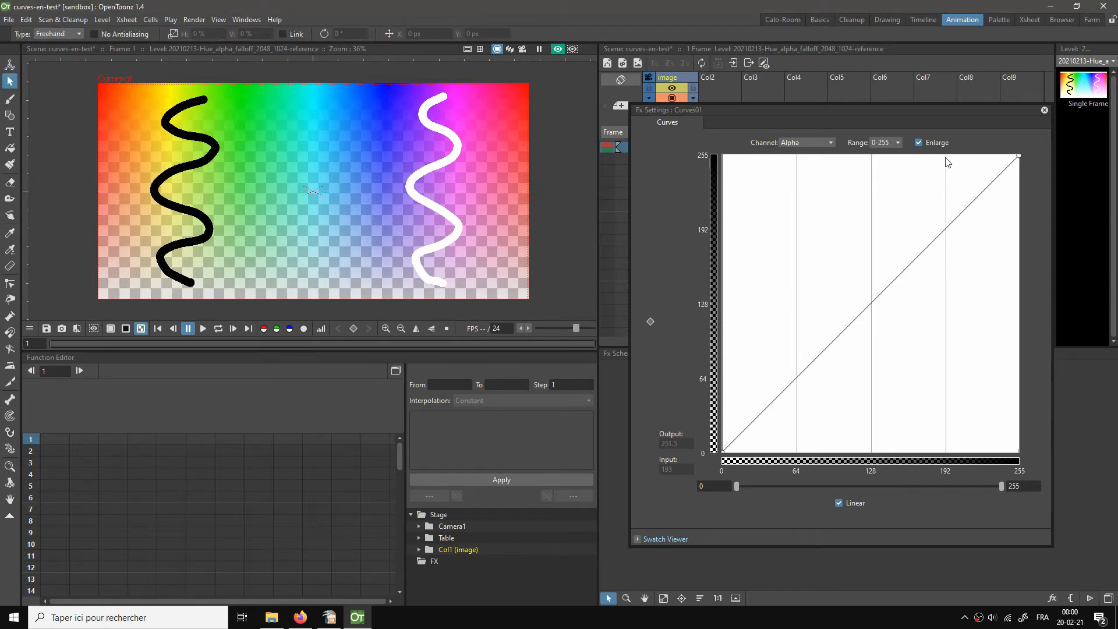
mouse_move(914, 109)
left_mouse_down()
mouse_move(583, 109)
mouse_move(833, 125)
mouse_move(917, 100)
mouse_move(910, 114)
left_mouse_up()
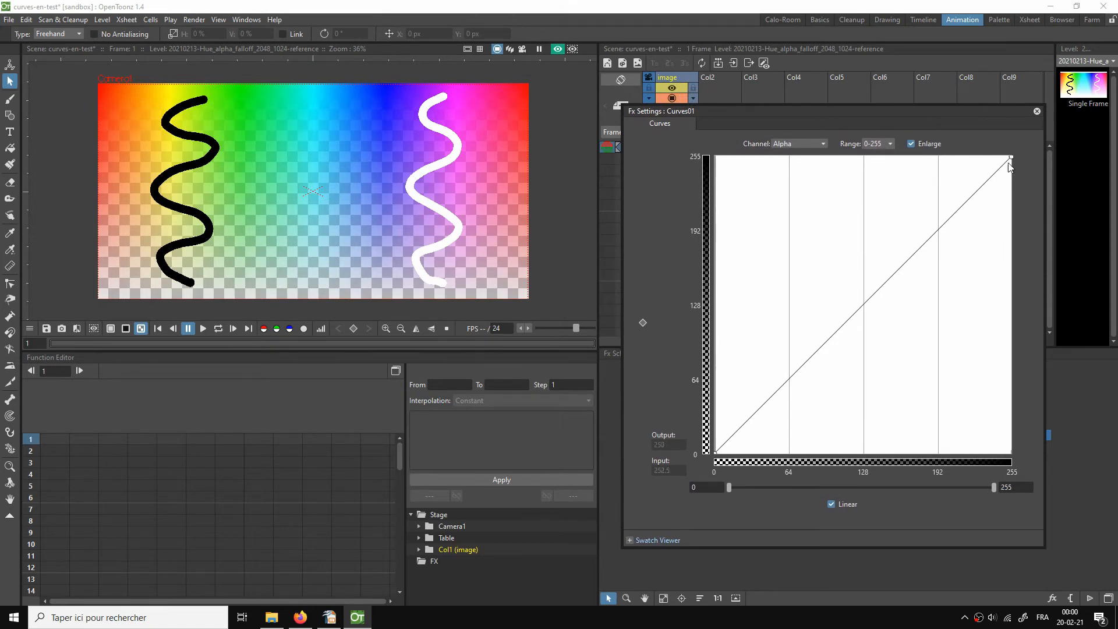
left_click_drag(1011, 157, 1042, 451)
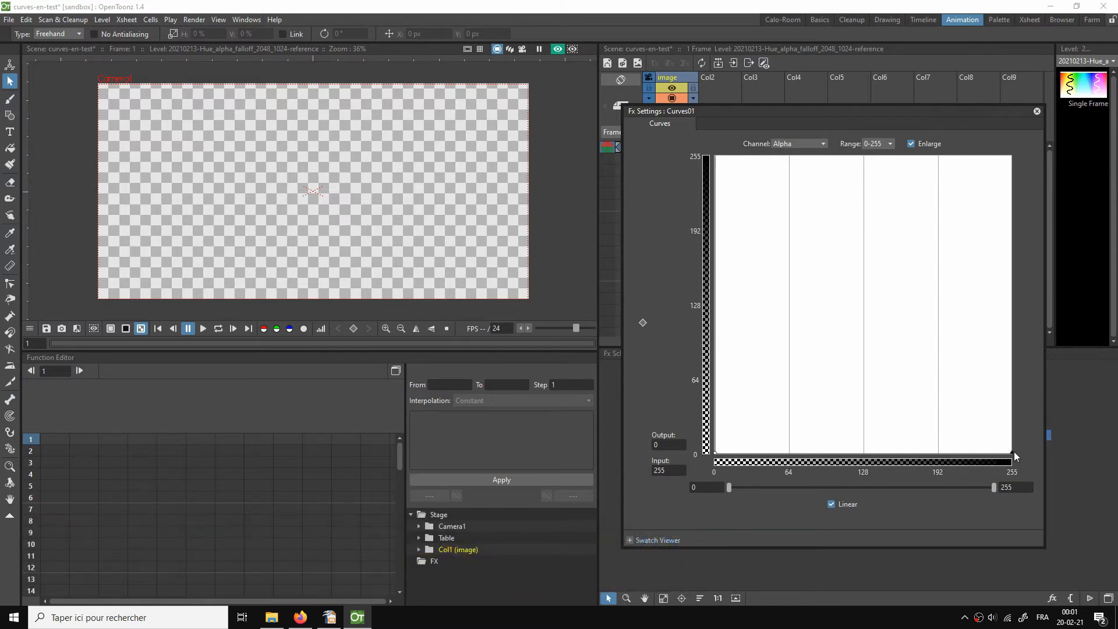
left_click_drag(1011, 452, 1037, 149)
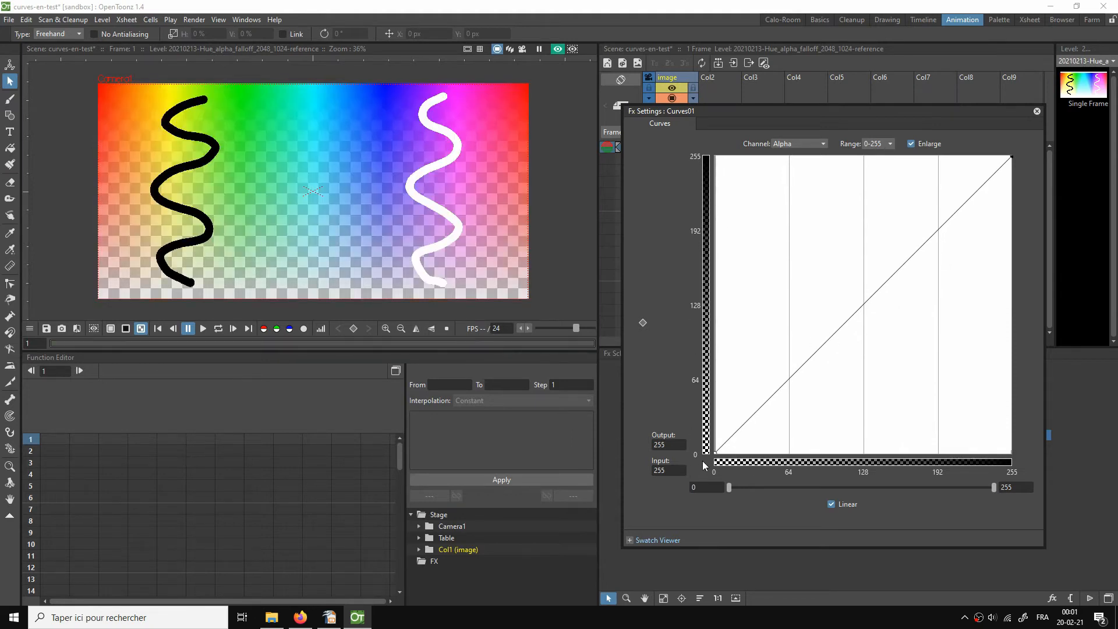
Step: Raise the alpha curve's lower end point to output 255, and bring it back down to input 1, output 0
left_click_drag(715, 455, 688, 145)
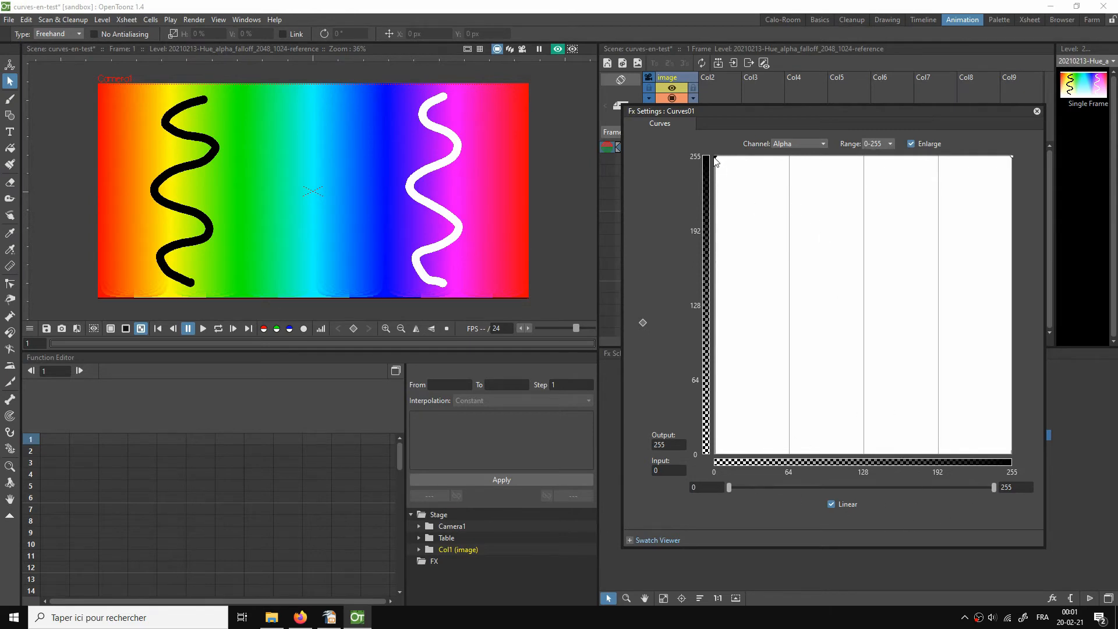
left_click_drag(716, 162, 707, 461)
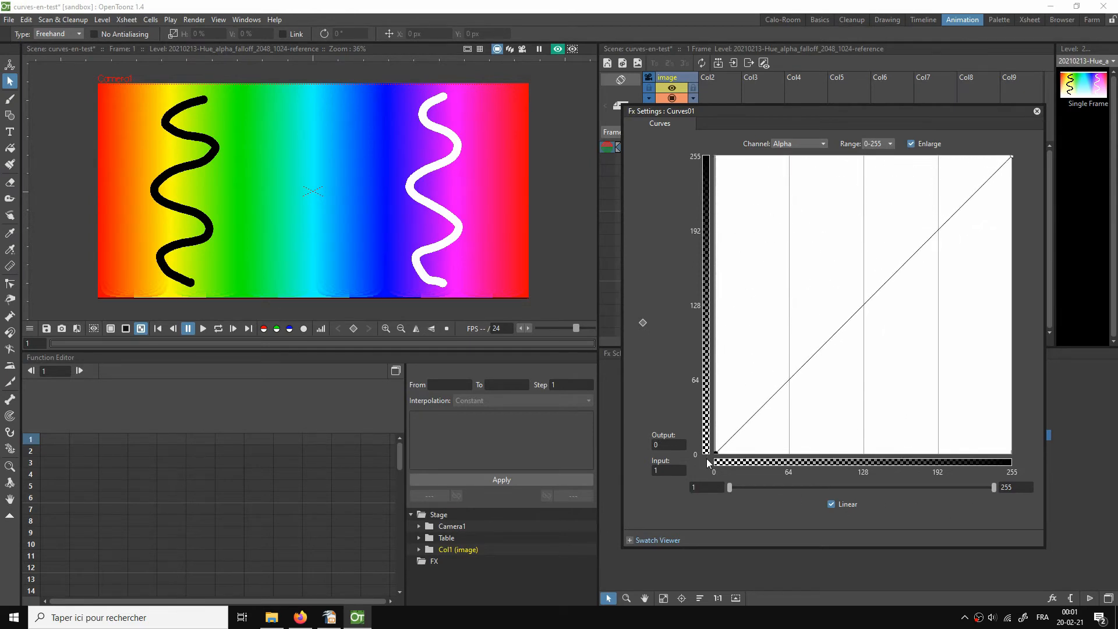
left_click_drag(802, 107, 731, 85)
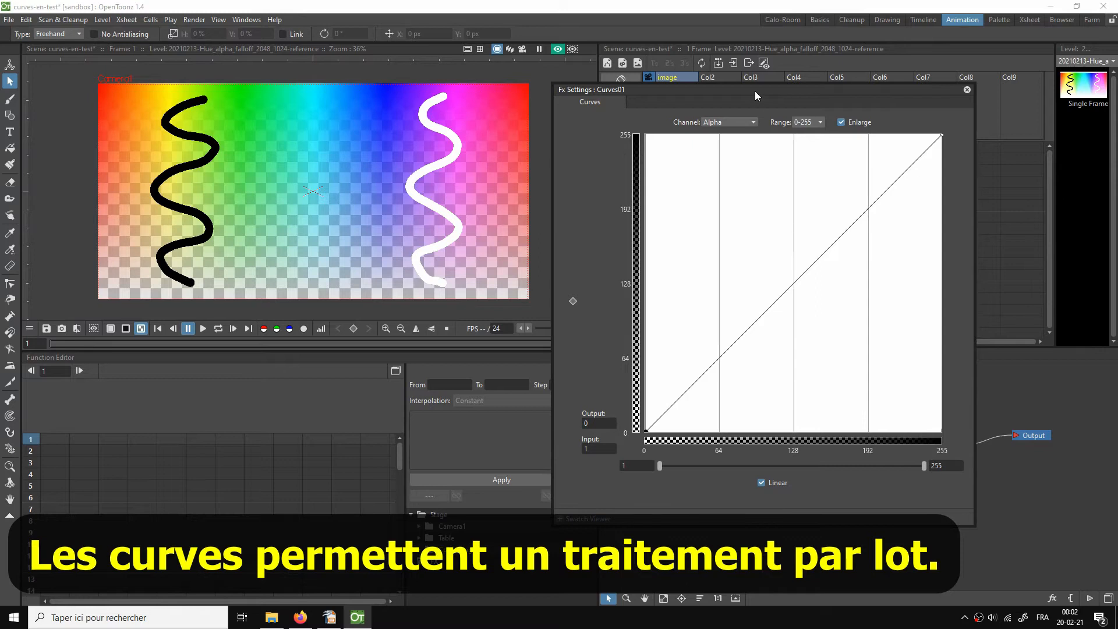
left_click_drag(755, 91, 766, 114)
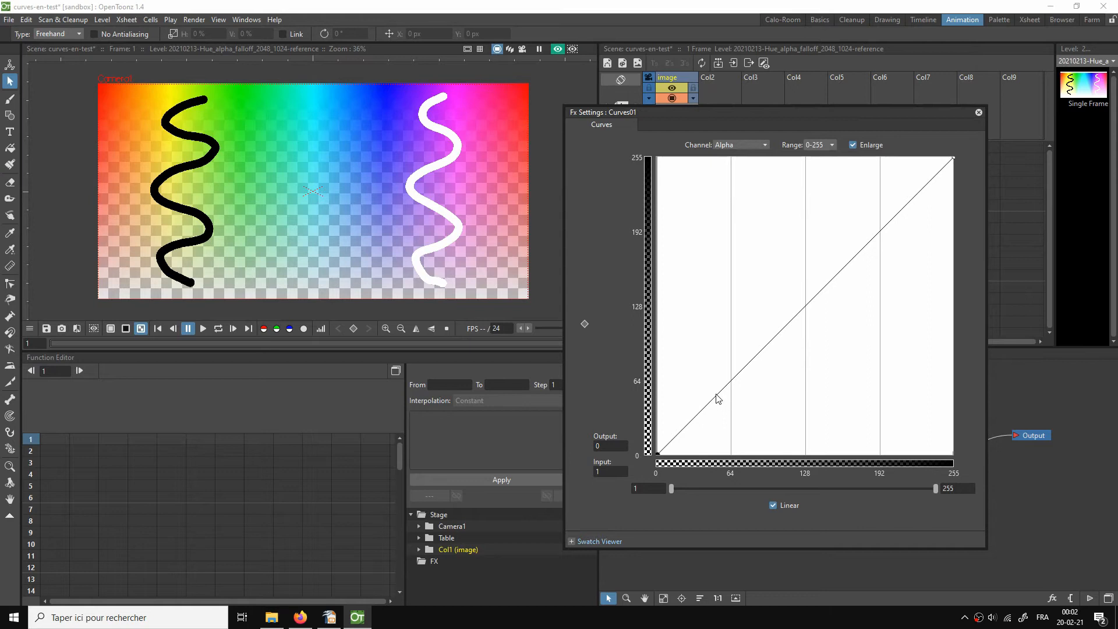
Step: Add five alternating low and high control points to the alpha curve, forming a zigzag with peaks at output 255 near inputs 84 and 154
left_click_drag(717, 398, 719, 440)
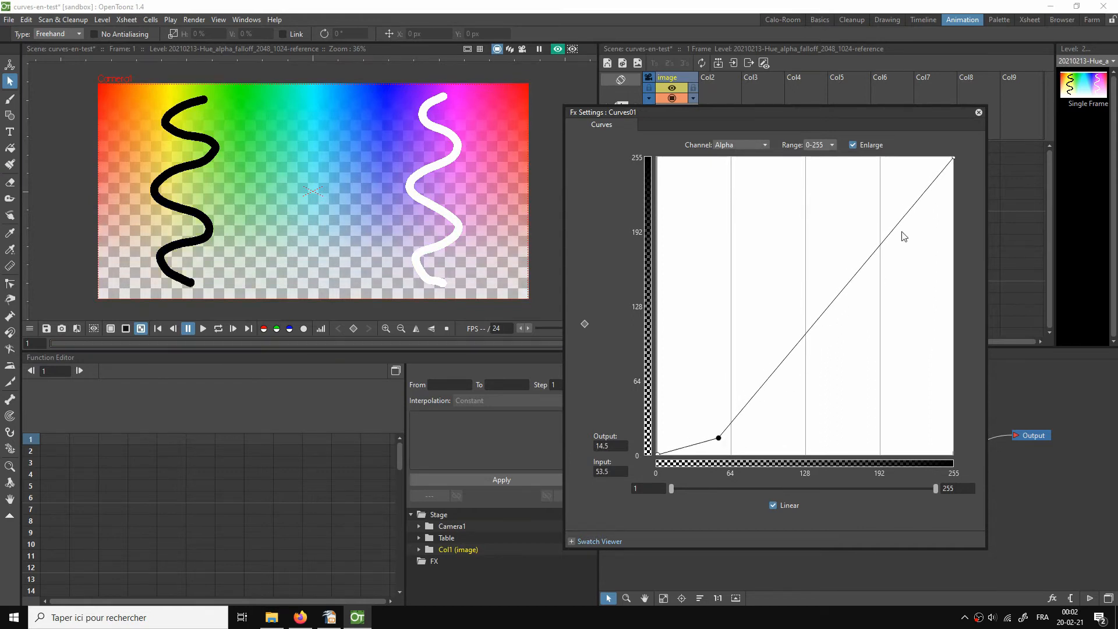
left_click_drag(909, 212, 894, 437)
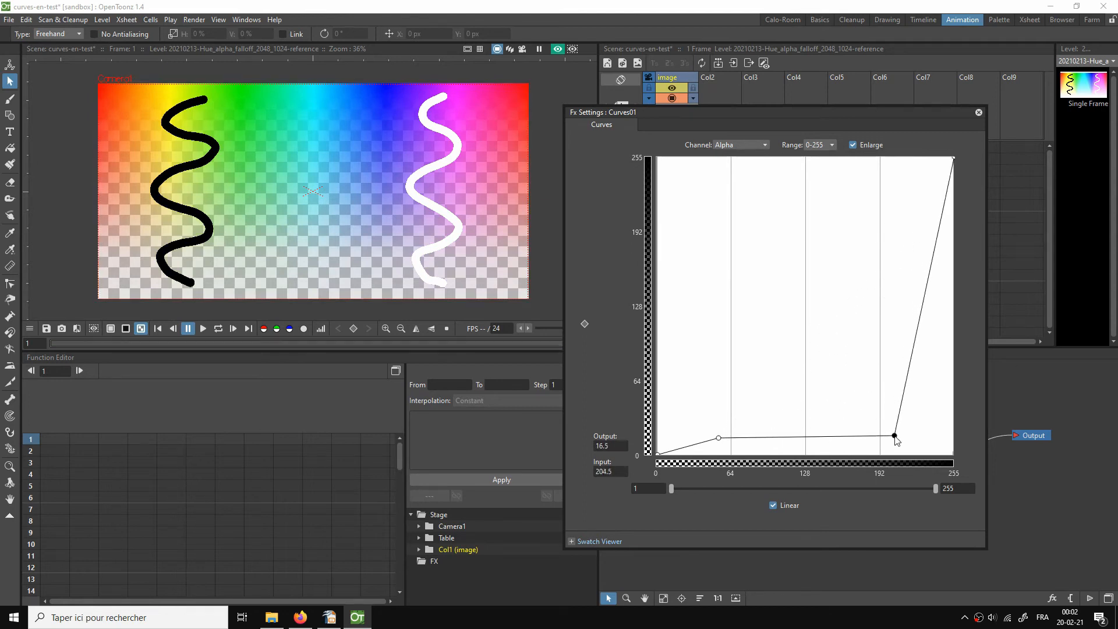
left_click_drag(758, 438, 755, 158)
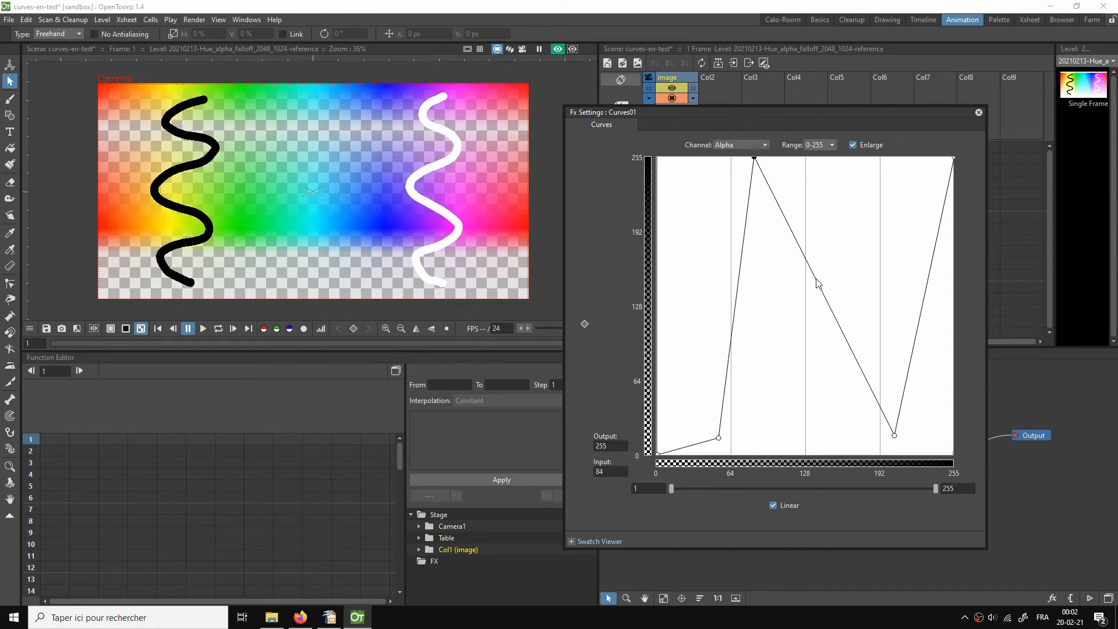
left_click_drag(816, 282, 836, 157)
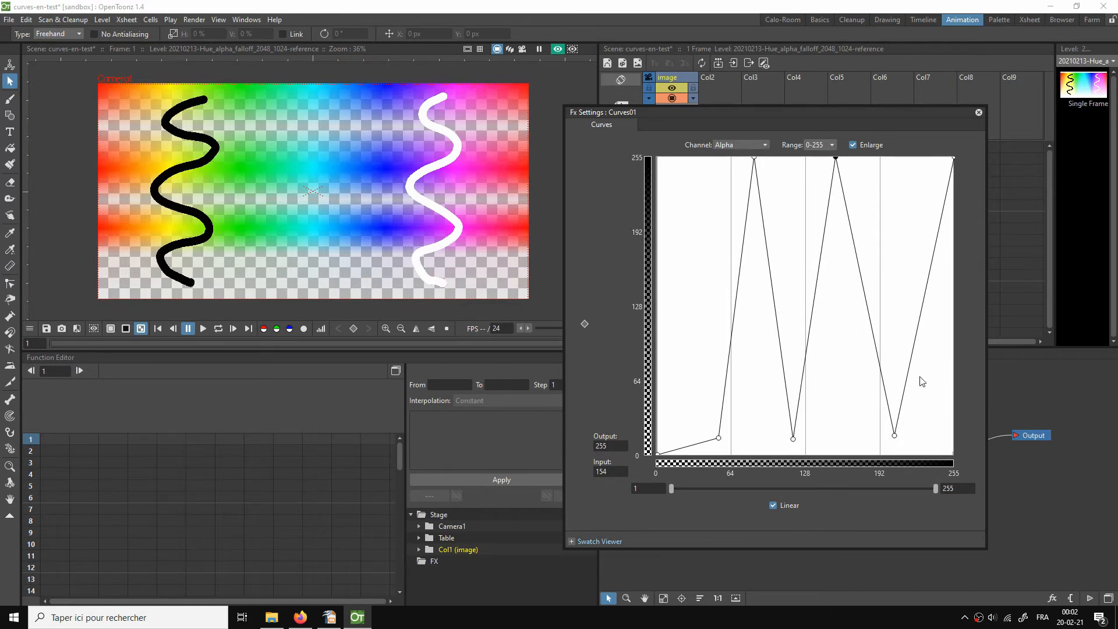
Step: Lower the zigzag's three valley points to about output 4, and test the upper end point at output 0 before returning it to 255
left_click(719, 439)
left_click_drag(721, 446, 718, 456)
left_click(794, 440)
left_click_drag(795, 442, 793, 452)
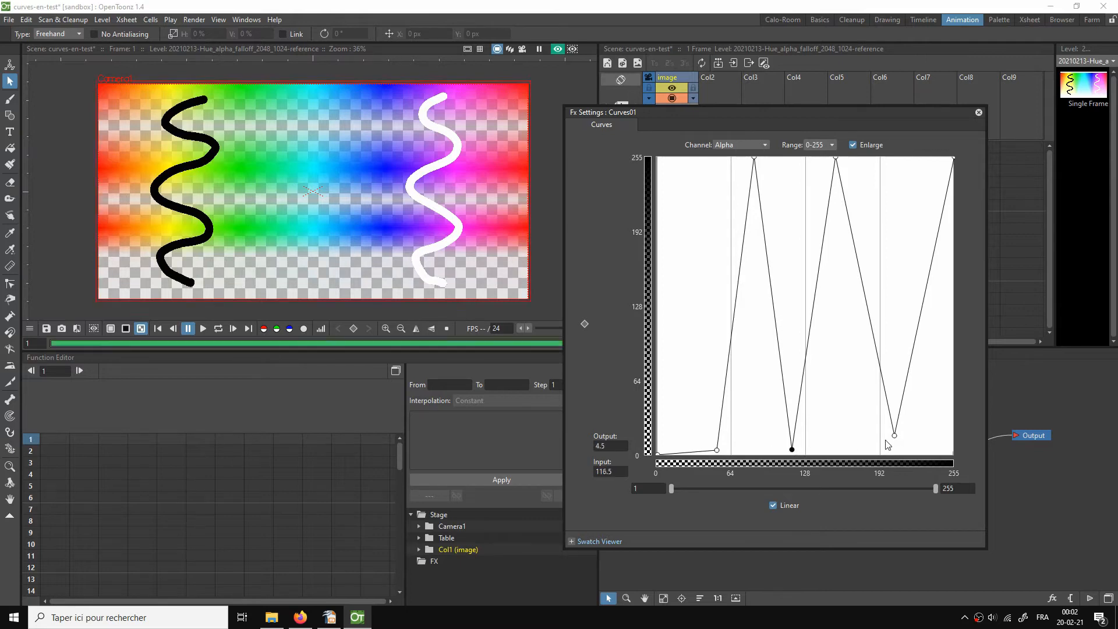
left_click_drag(896, 438, 895, 453)
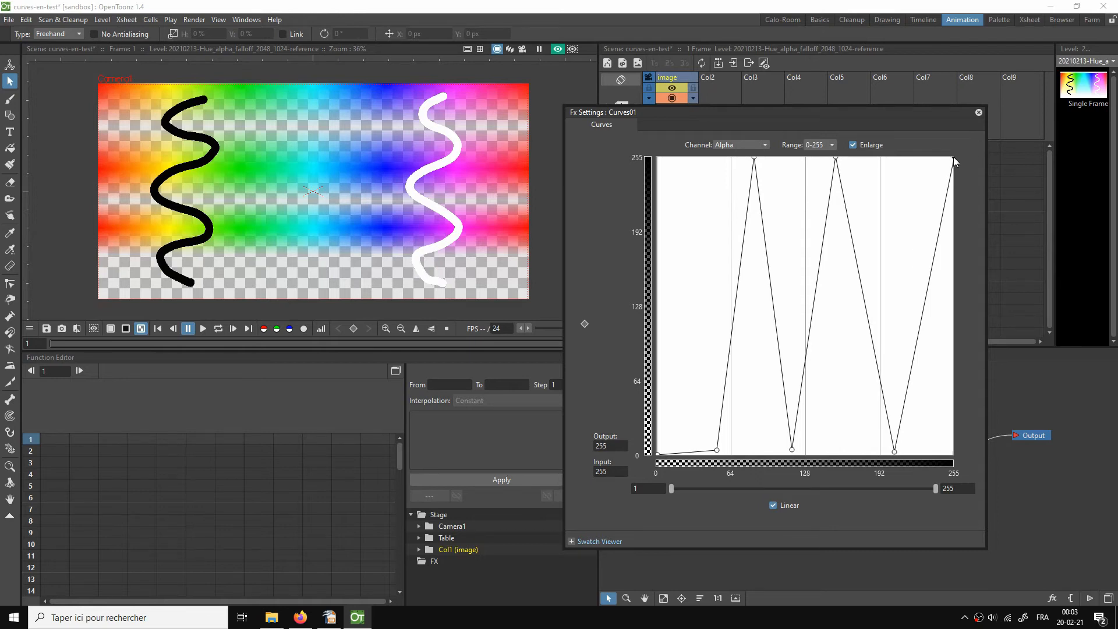
left_click_drag(954, 159, 997, 464)
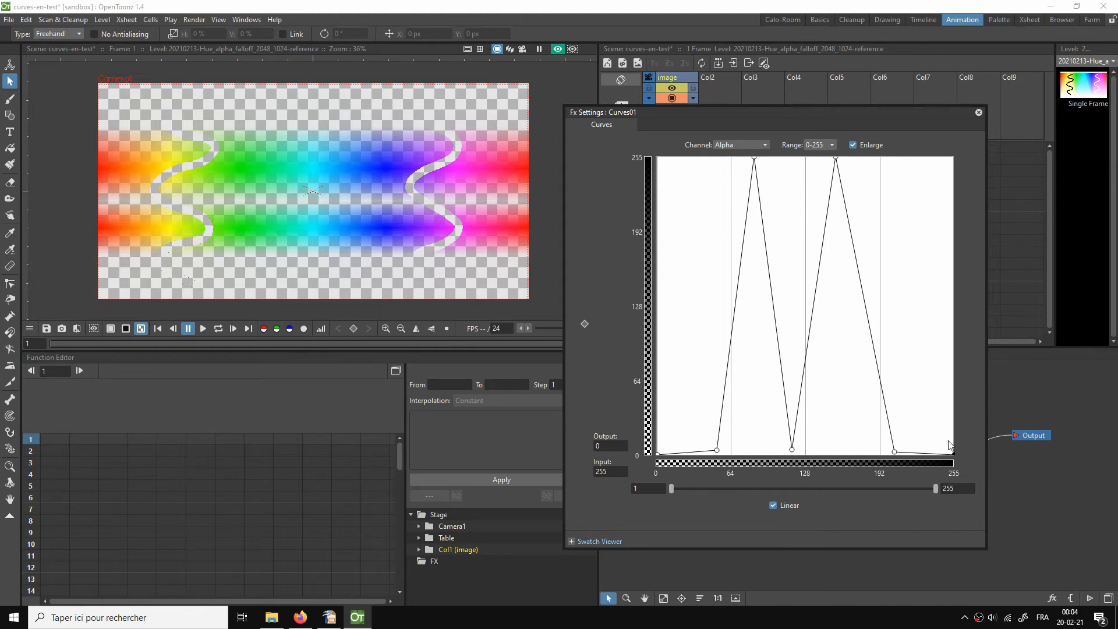
left_click_drag(953, 453, 974, 155)
Step: Delete all five added control points from the alpha curve, leaving only its two end points
left_click_drag(894, 452, 889, 285)
left_click_drag(836, 158, 835, 251)
left_click_drag(755, 159, 749, 328)
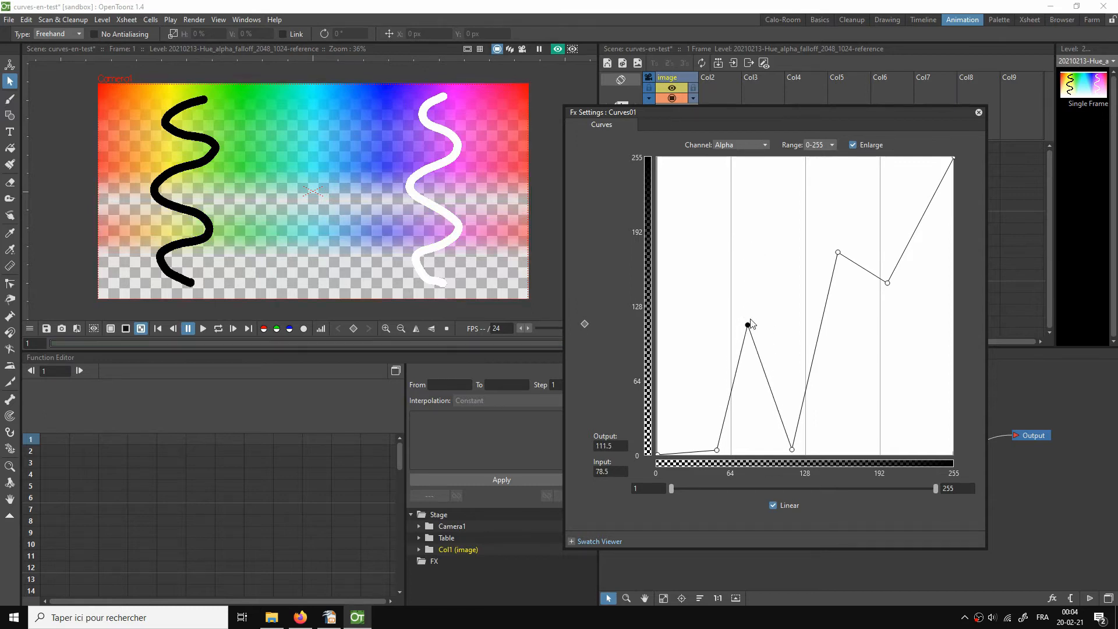
key("Delete")
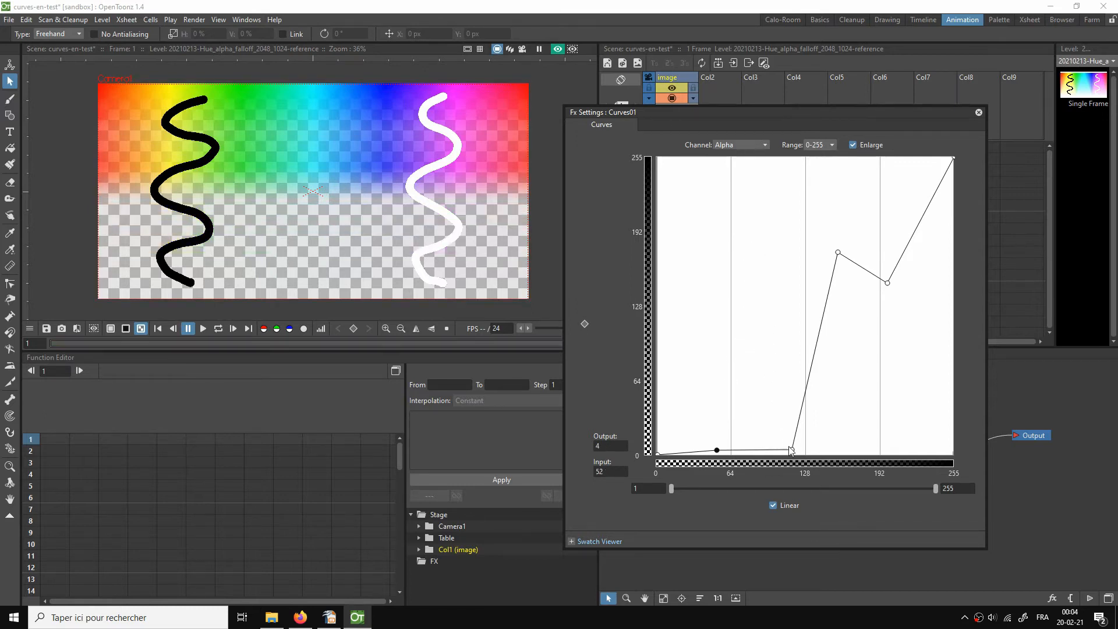
left_click_drag(795, 455, 794, 407)
key("Delete")
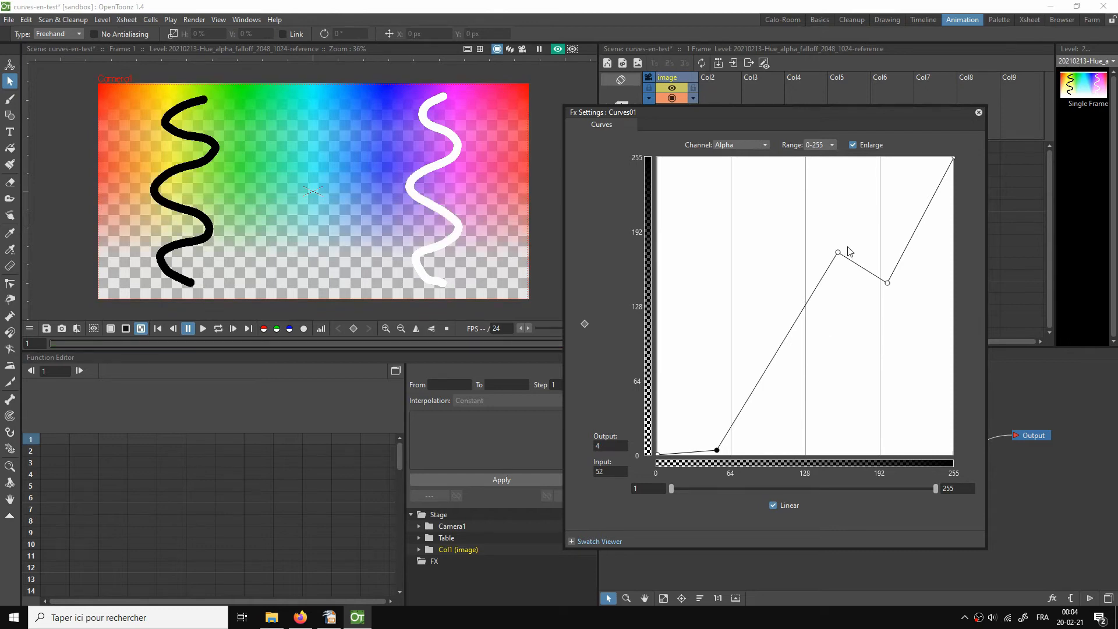
left_click(838, 253)
left_click_drag(837, 253, 868, 251)
key("Delete")
key("Delete")
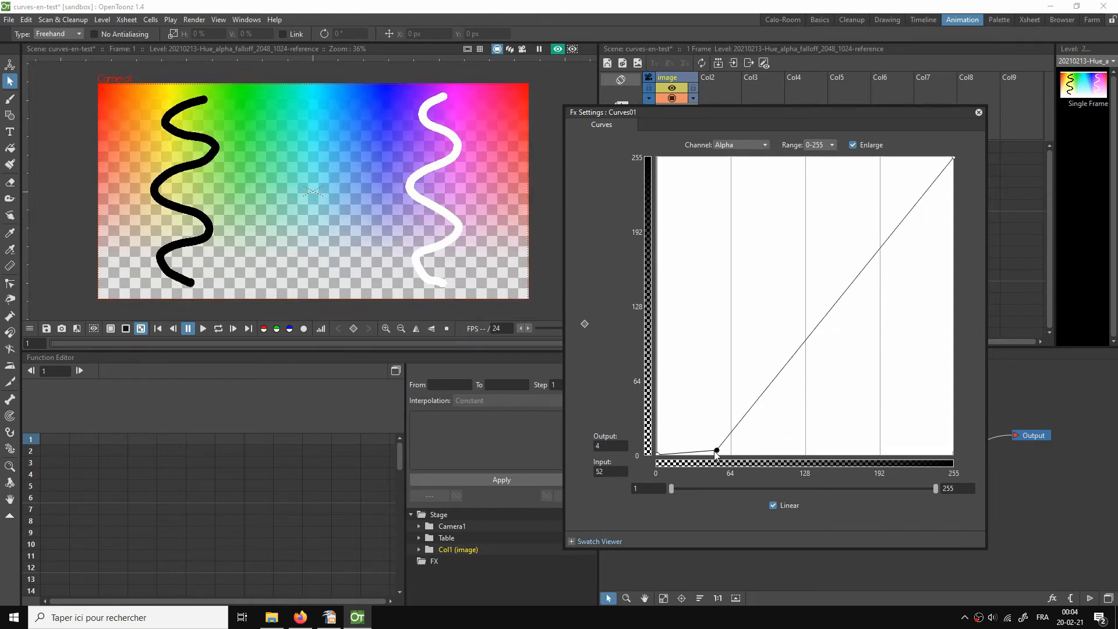
left_click_drag(716, 450, 725, 419)
key("Delete")
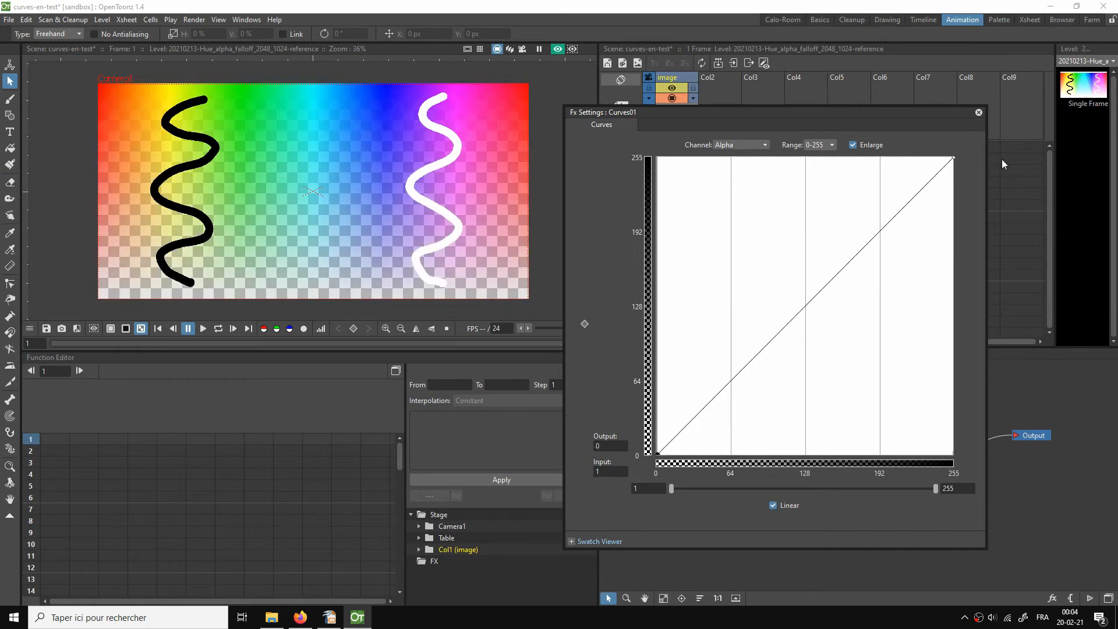
Step: Turn off linear interpolation and shape the alpha curve into an S with two added control points, the lower one at about input 91, output 30
left_click(773, 507)
left_click(749, 362)
left_click_drag(750, 362, 833, 383)
left_click_drag(743, 437, 706, 446)
left_click_drag(878, 289, 895, 164)
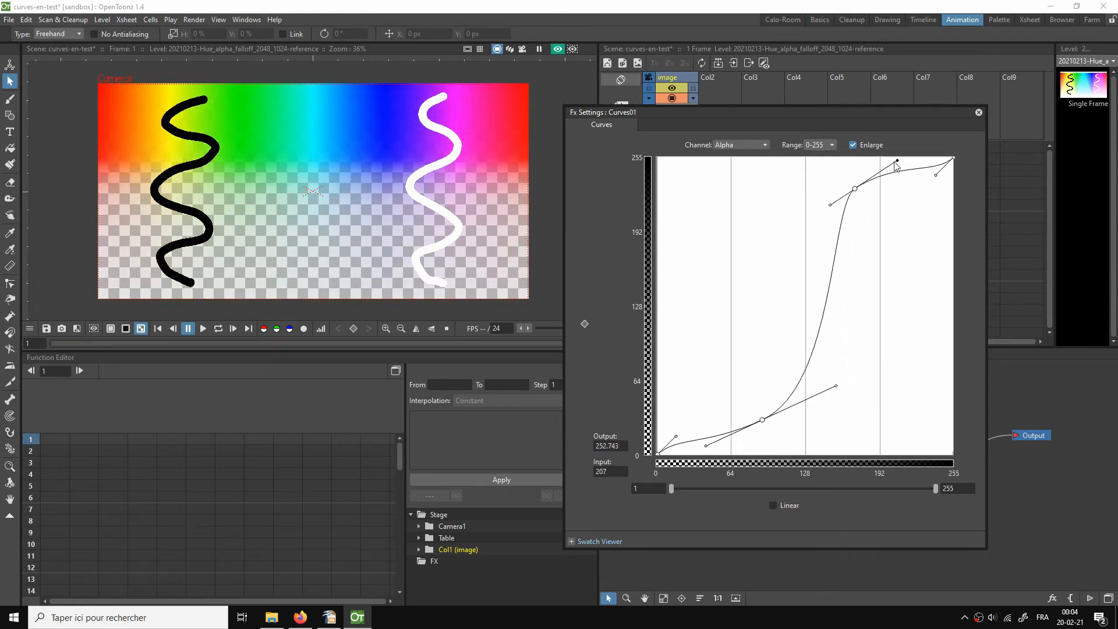
left_click_drag(830, 204, 779, 239)
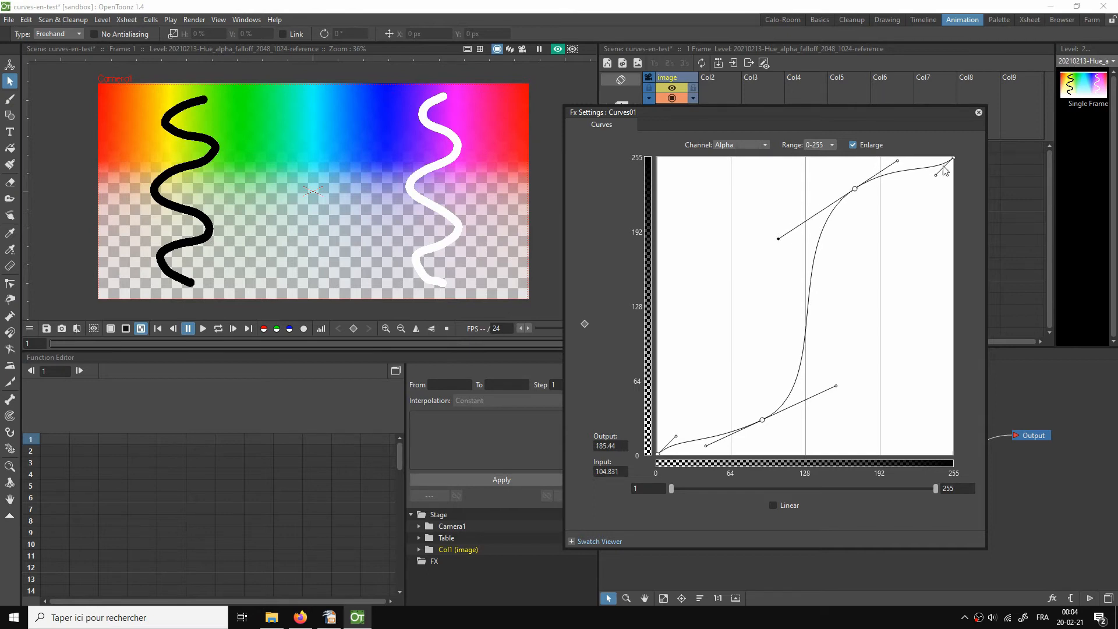
Step: Move the S-curve's upper control point to about input 137.5, output 232, and flatten the top end with another control point
left_click_drag(899, 162, 915, 155)
left_click(855, 189)
left_click_drag(855, 188, 816, 204)
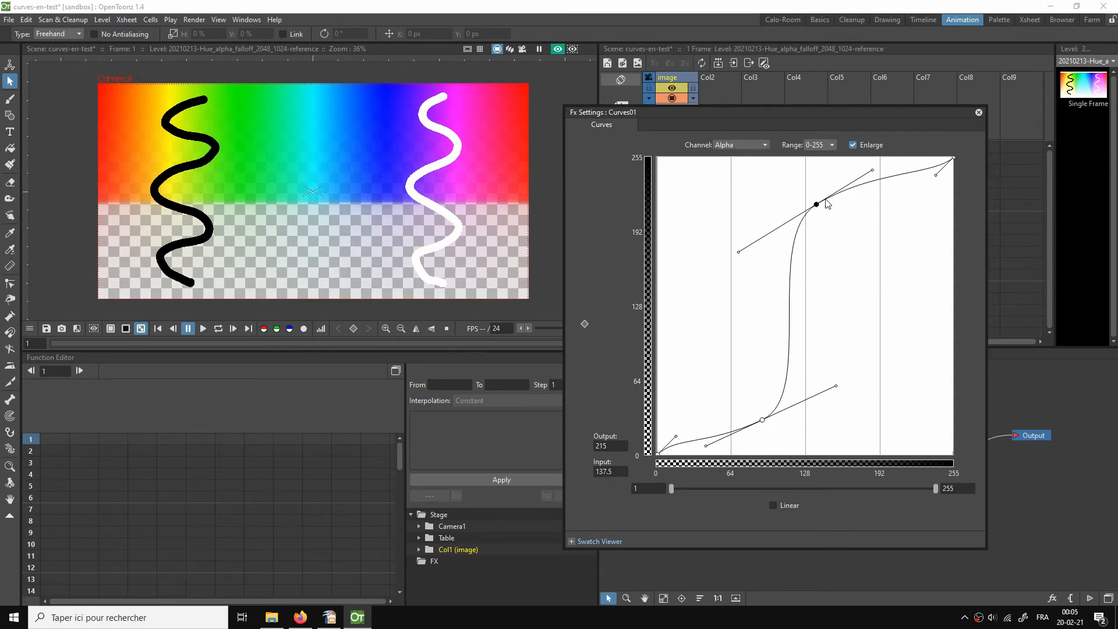
left_click_drag(819, 208, 819, 190)
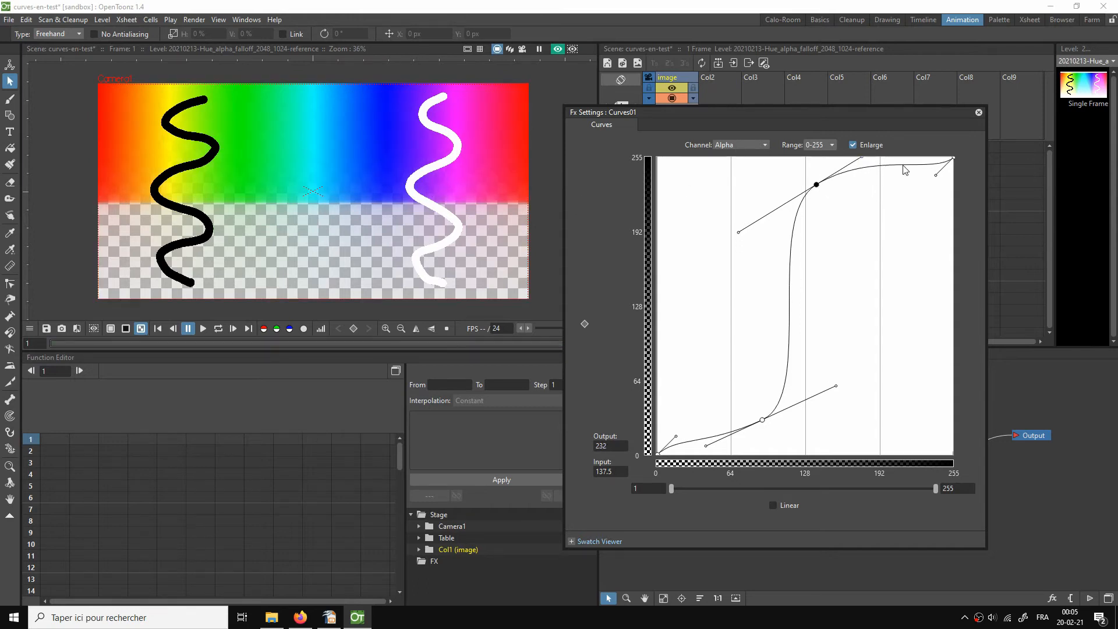
left_click_drag(903, 166, 929, 159)
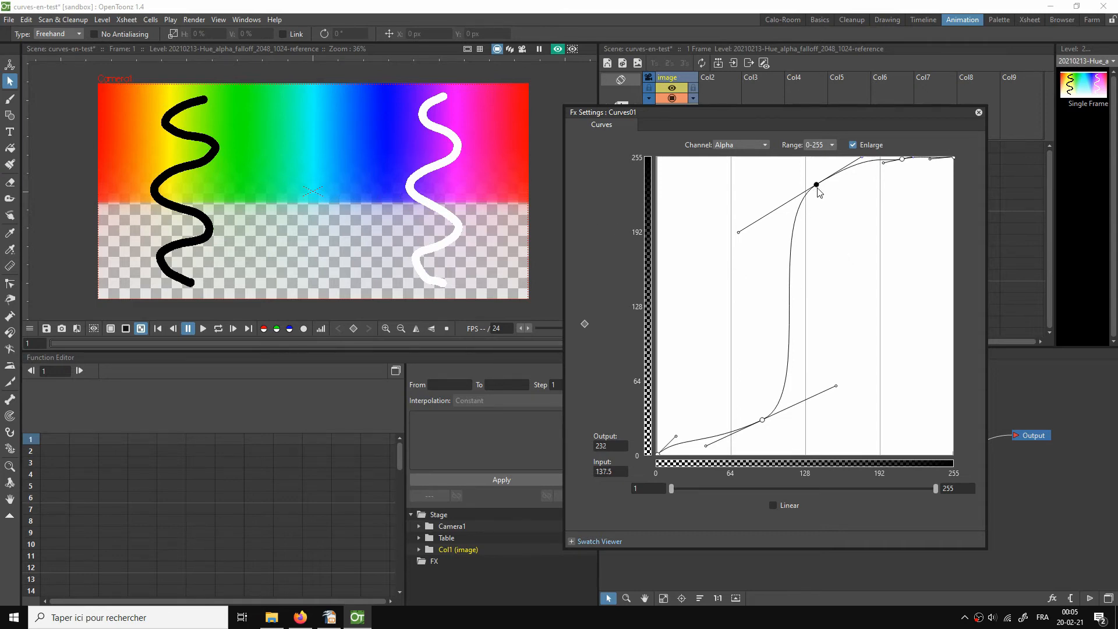
Step: Delete the added control points from the alpha curve and turn linear interpolation back on
left_click_drag(816, 185, 818, 202)
key("Delete")
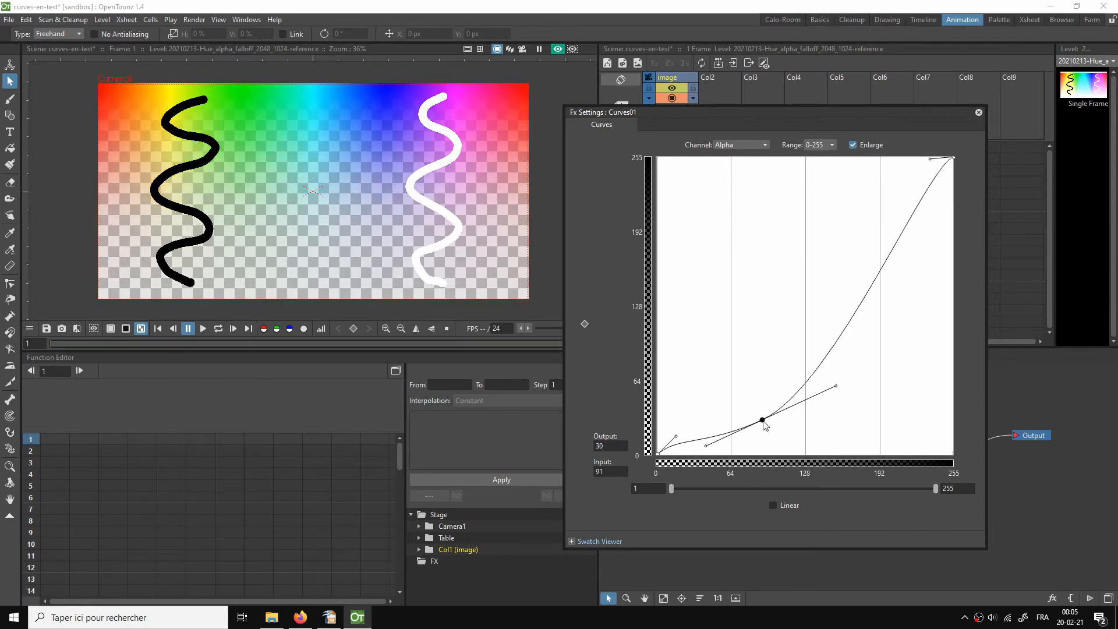
left_click_drag(762, 420, 684, 452)
left_click(779, 504)
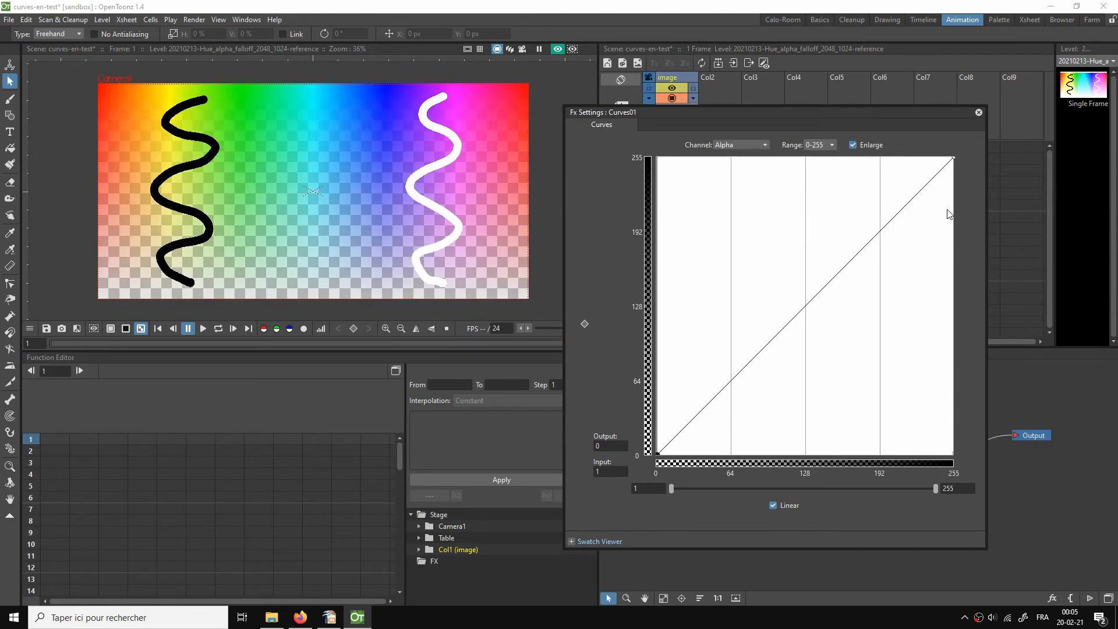
Step: Switch the curve to the Blue channel and lower its upper end point to input 255, output 0
left_click_drag(848, 114, 882, 104)
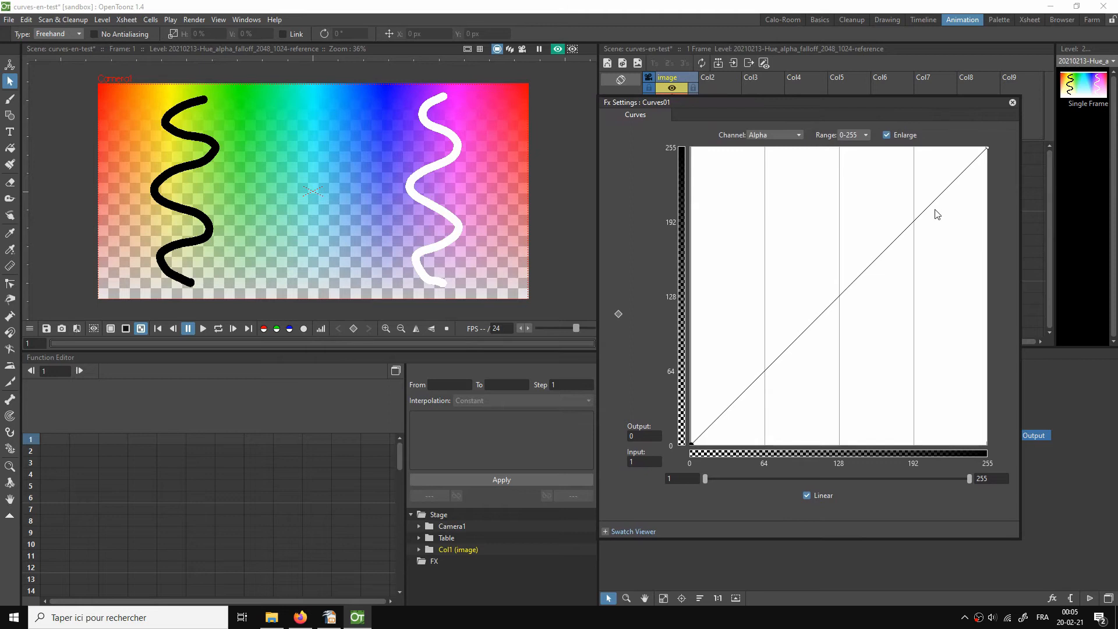
left_click(799, 135)
left_click(782, 175)
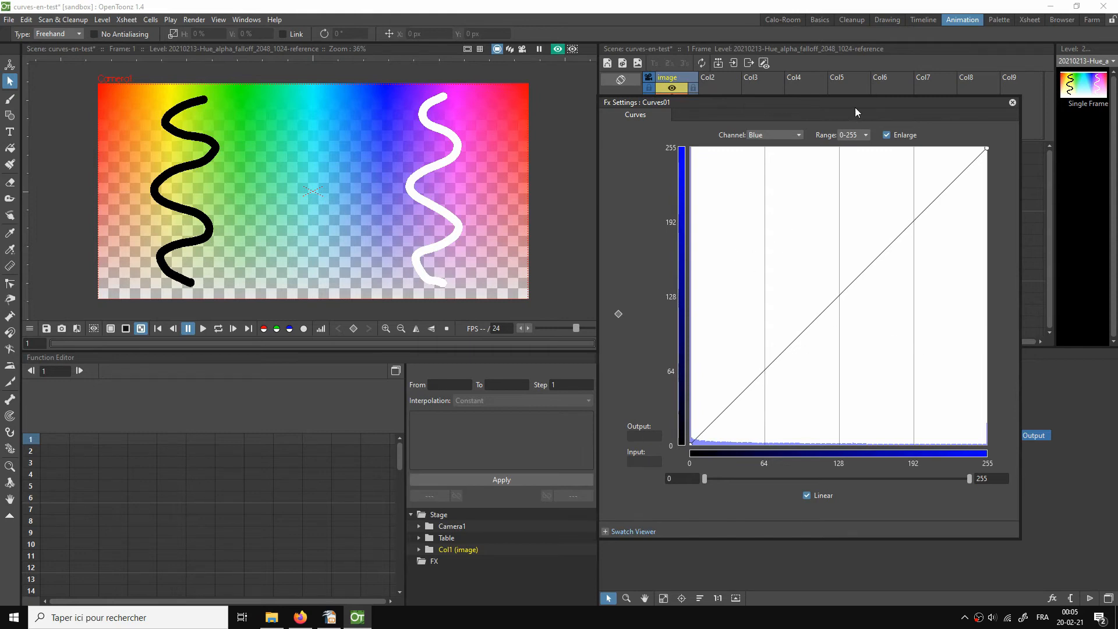
left_click_drag(855, 107, 846, 111)
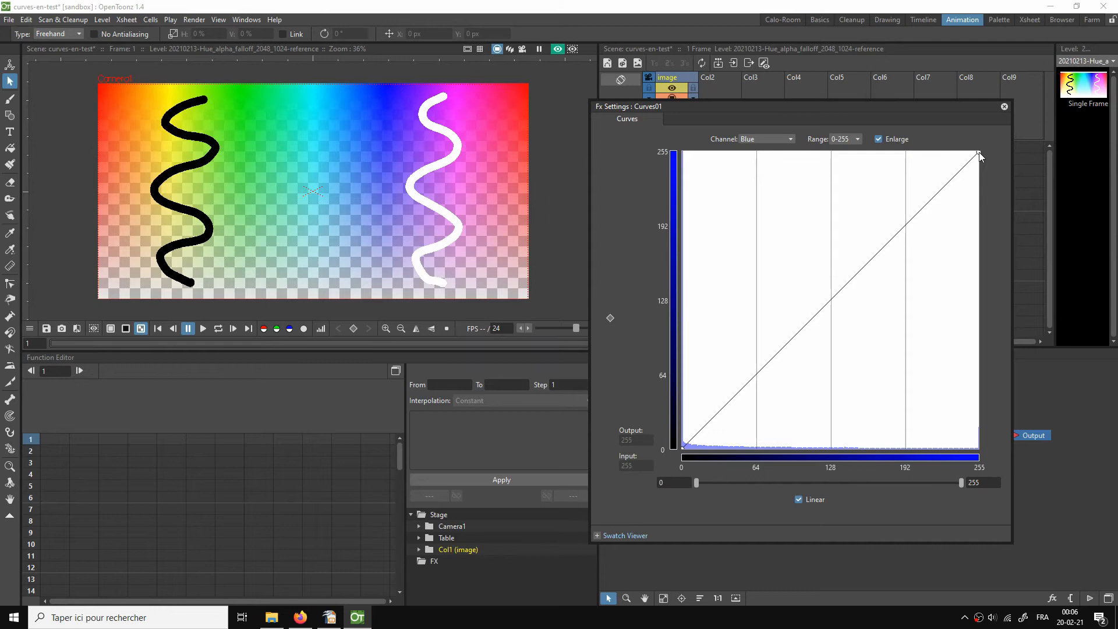
left_click_drag(978, 154, 1008, 456)
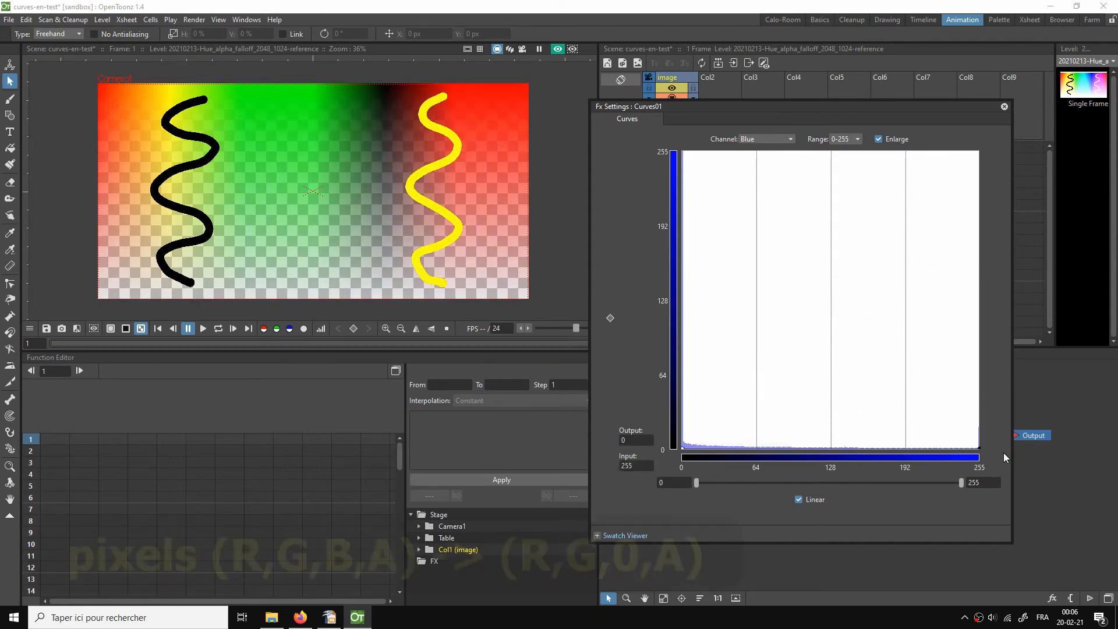
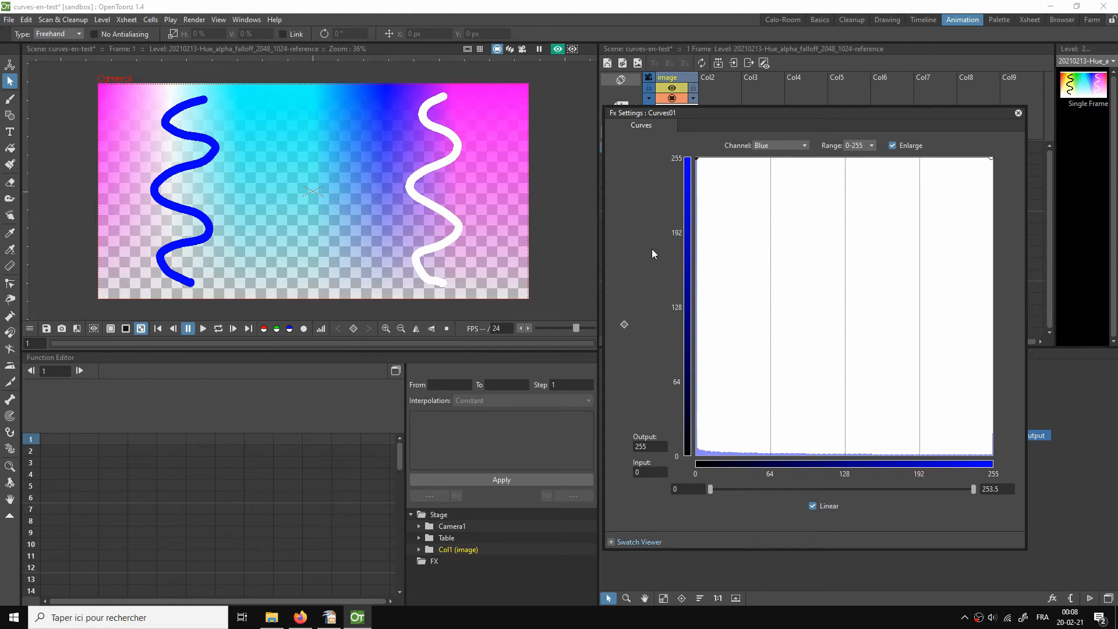
Step: Return the blue curve to a diagonal, with end points at input 1.5, output 0 and input 255, output 255
left_click_drag(699, 164, 672, 466)
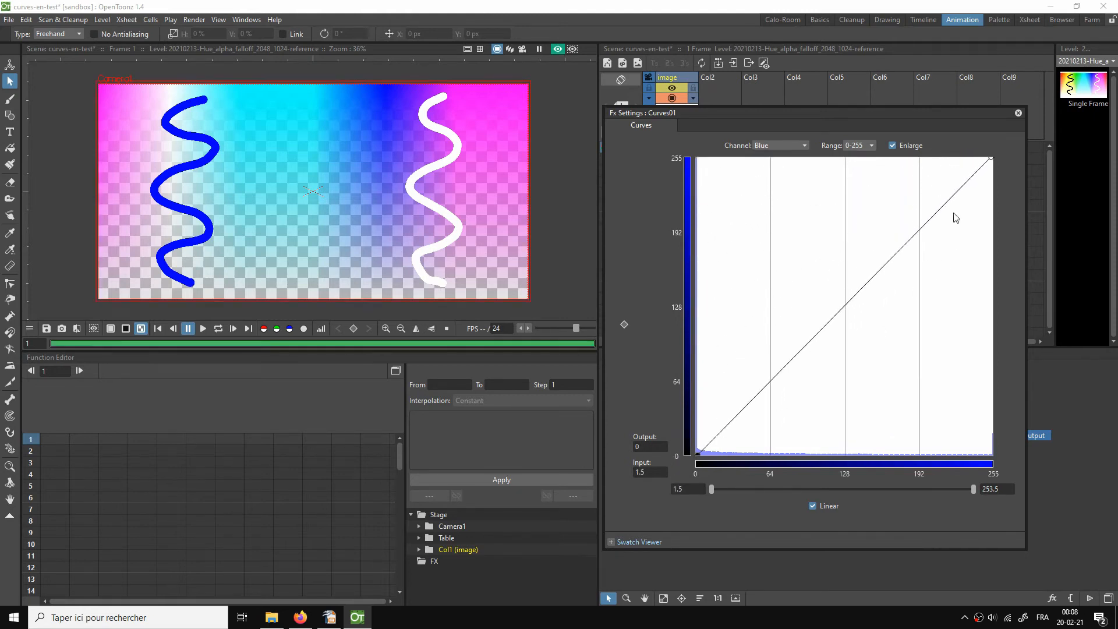
mouse_move(991, 159)
left_mouse_down()
mouse_move(988, 208)
mouse_move(993, 158)
left_mouse_up()
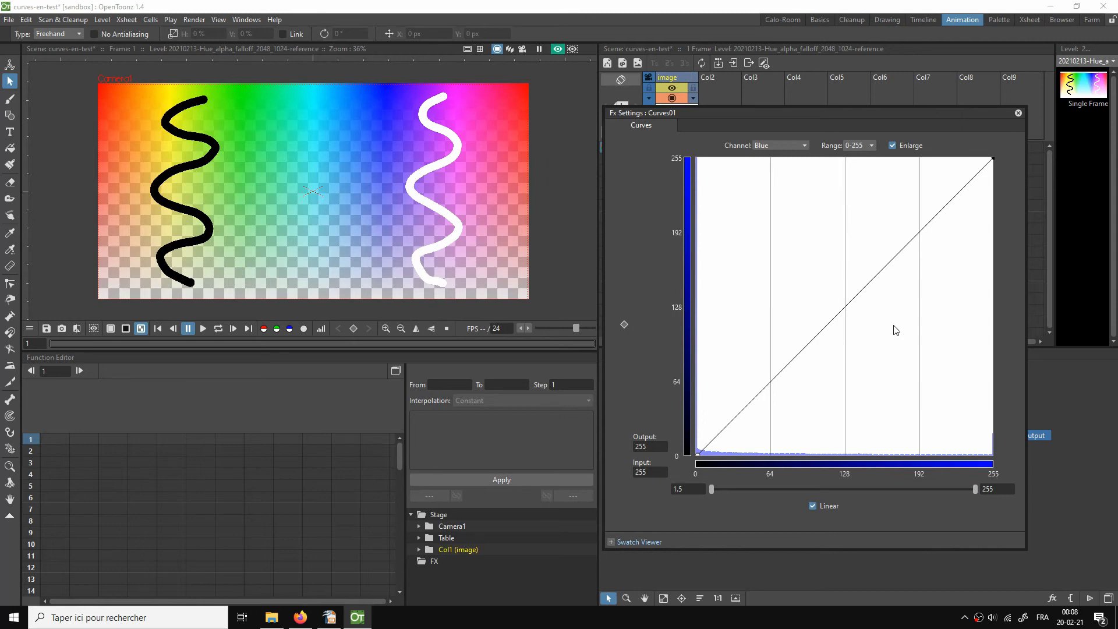
left_click_drag(881, 114, 536, 129)
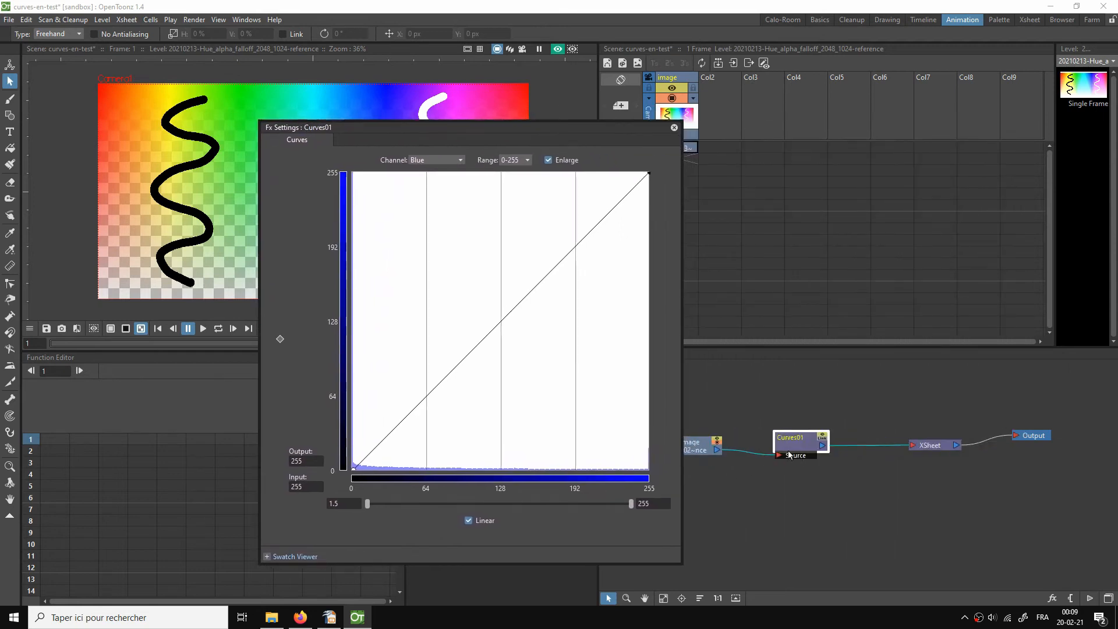
left_click_drag(562, 127, 904, 92)
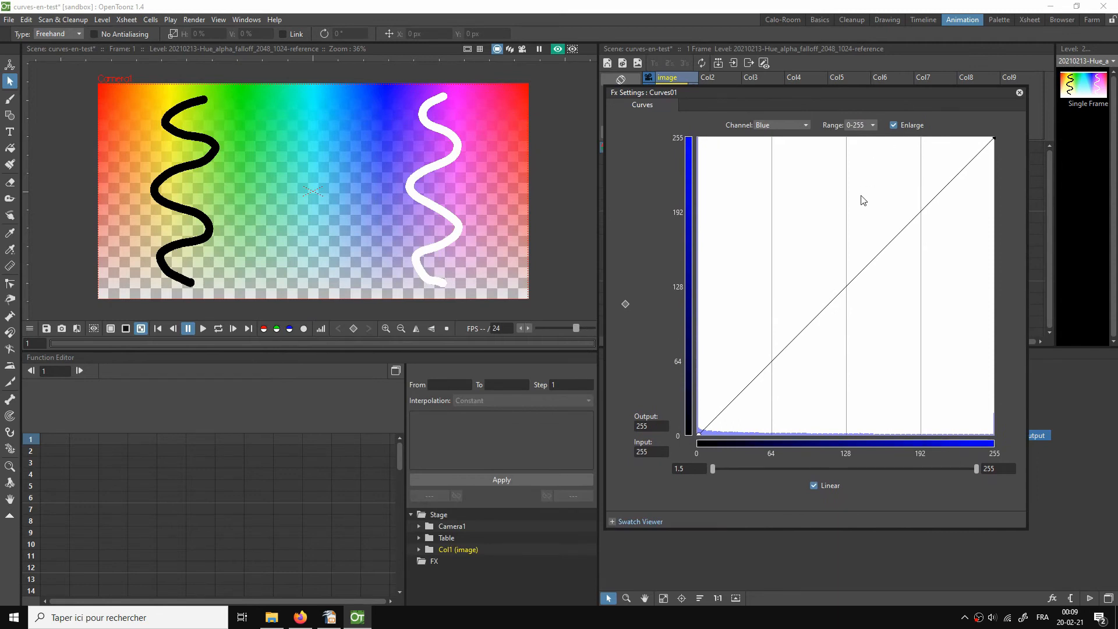
Step: Switch to the Red channel and lower the curve's upper end point to about input 252.5, output 0
left_click(787, 121)
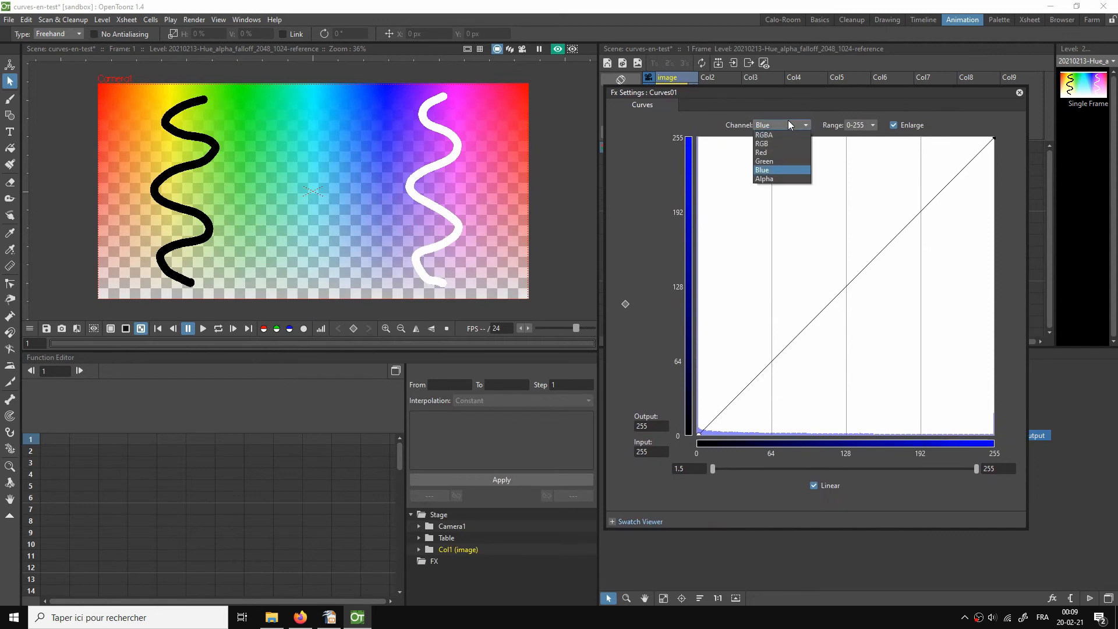
left_click(780, 149)
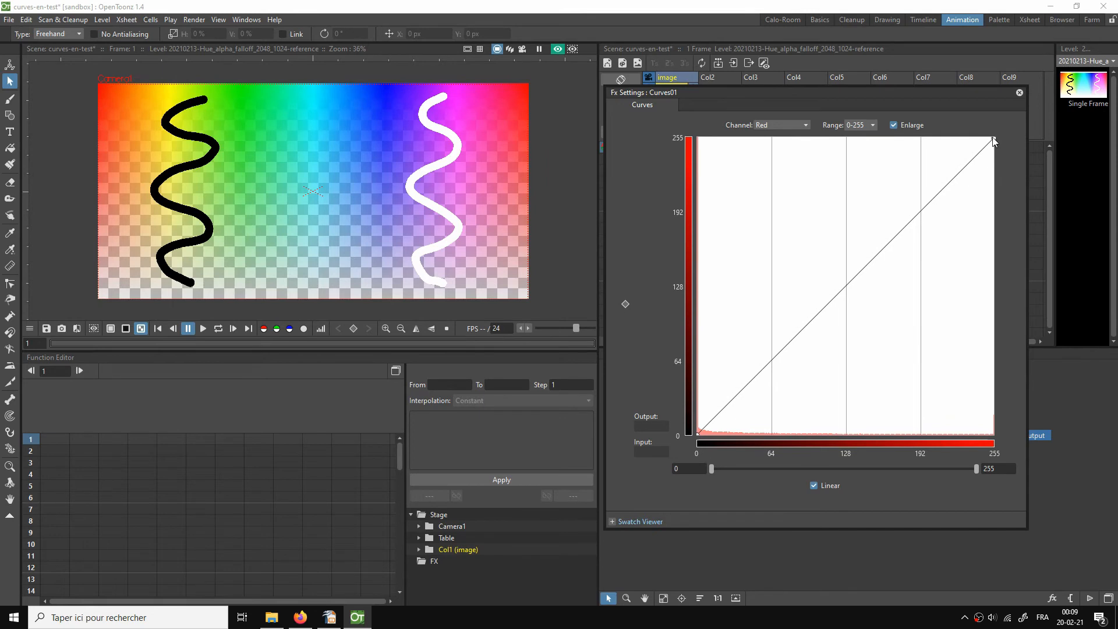
left_click_drag(994, 138, 1015, 438)
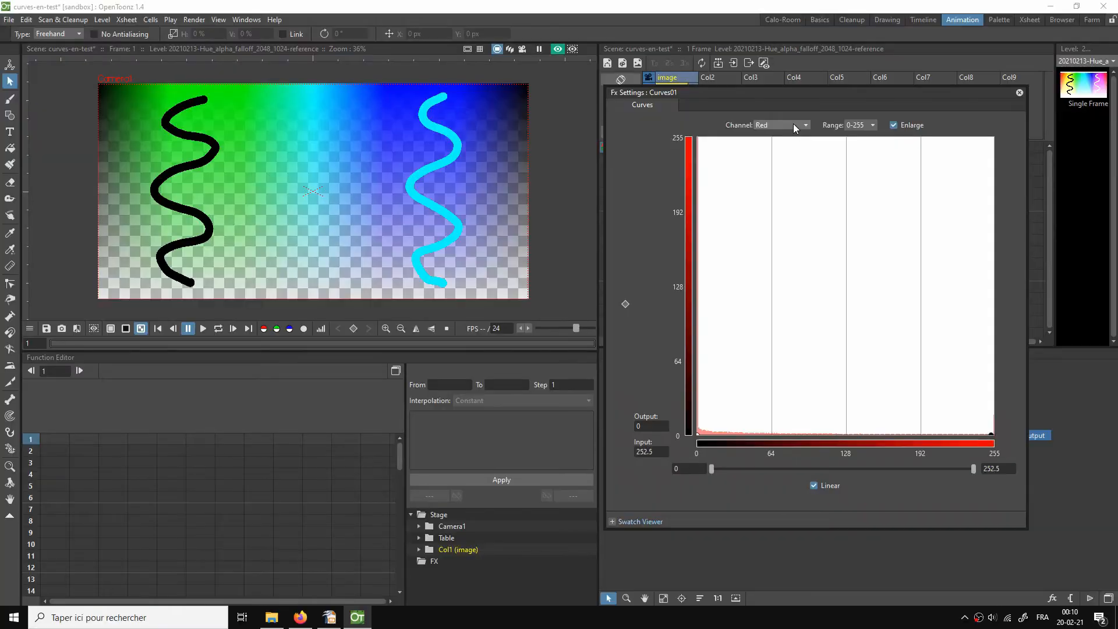
left_click(793, 126)
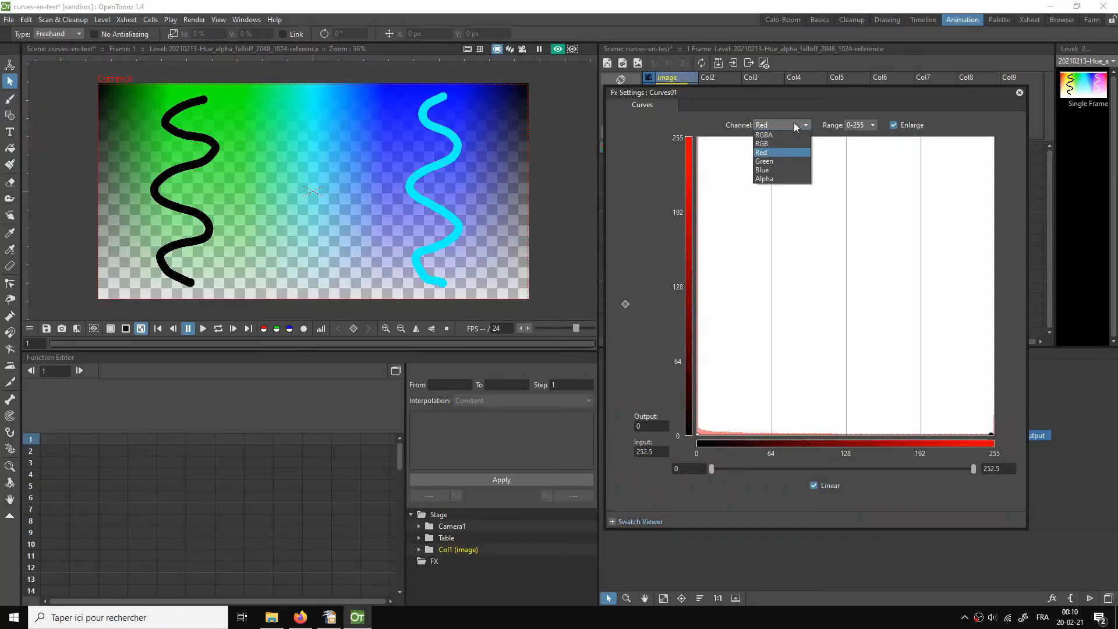
left_click(795, 124)
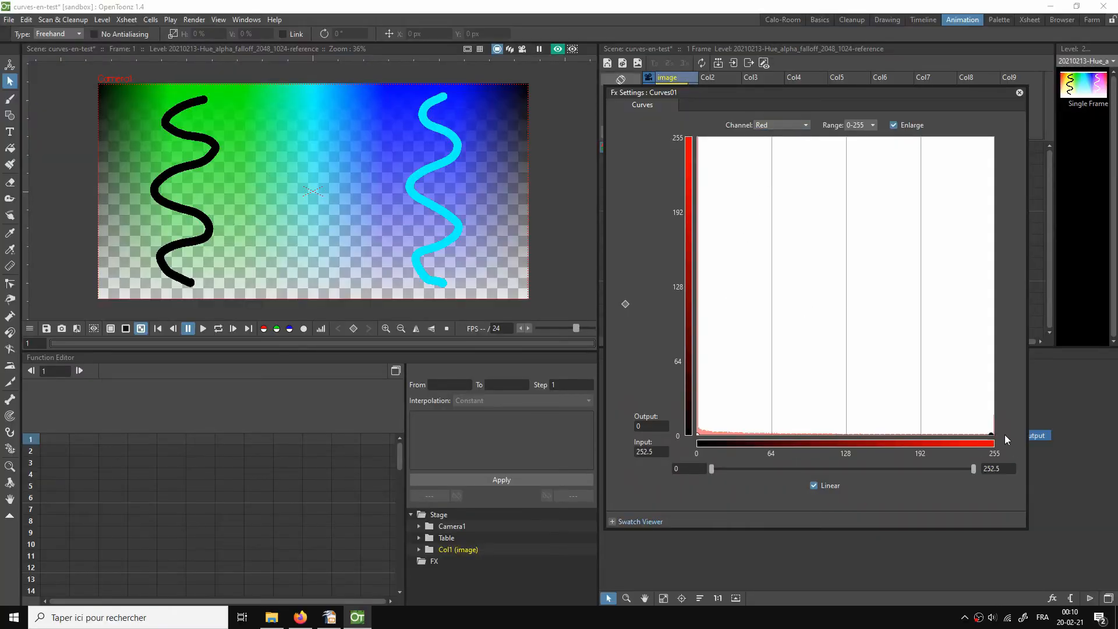
Step: Restore the red curve's upper end point to 255, 255, and raise its lower end point to output 255 before returning it to 7.5
left_click_drag(992, 436, 1015, 134)
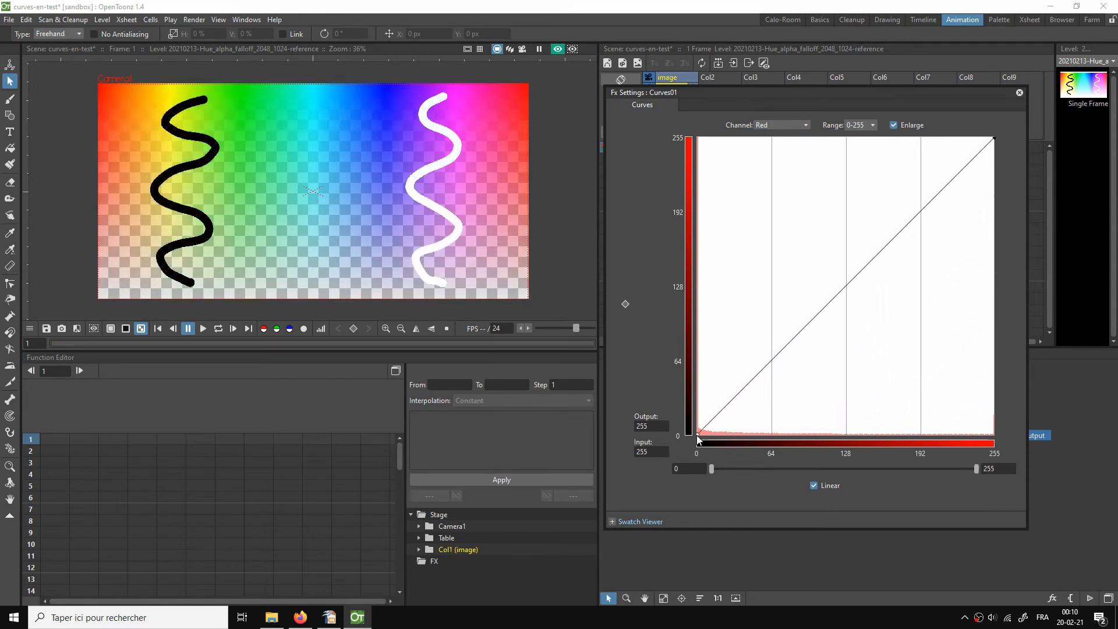
left_click_drag(698, 435, 695, 139)
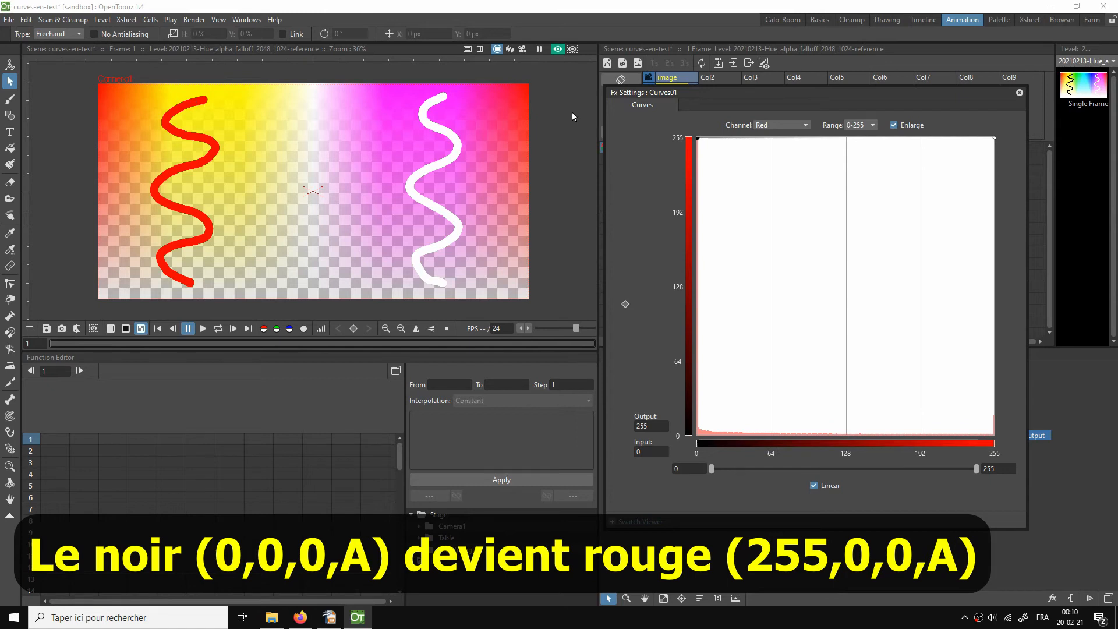
mouse_move(699, 139)
left_mouse_down()
mouse_move(699, 413)
mouse_move(697, 398)
left_mouse_up()
Step: Switch to the RGB channel and lower the curve's upper end point to input 255, output 1.5
left_click(777, 124)
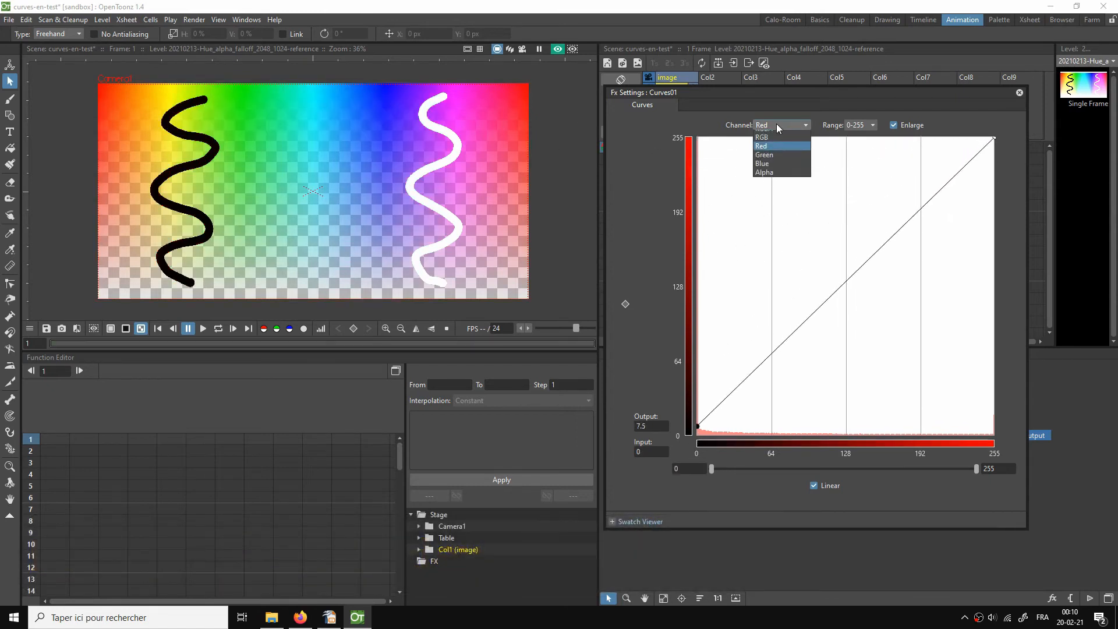
left_click(773, 164)
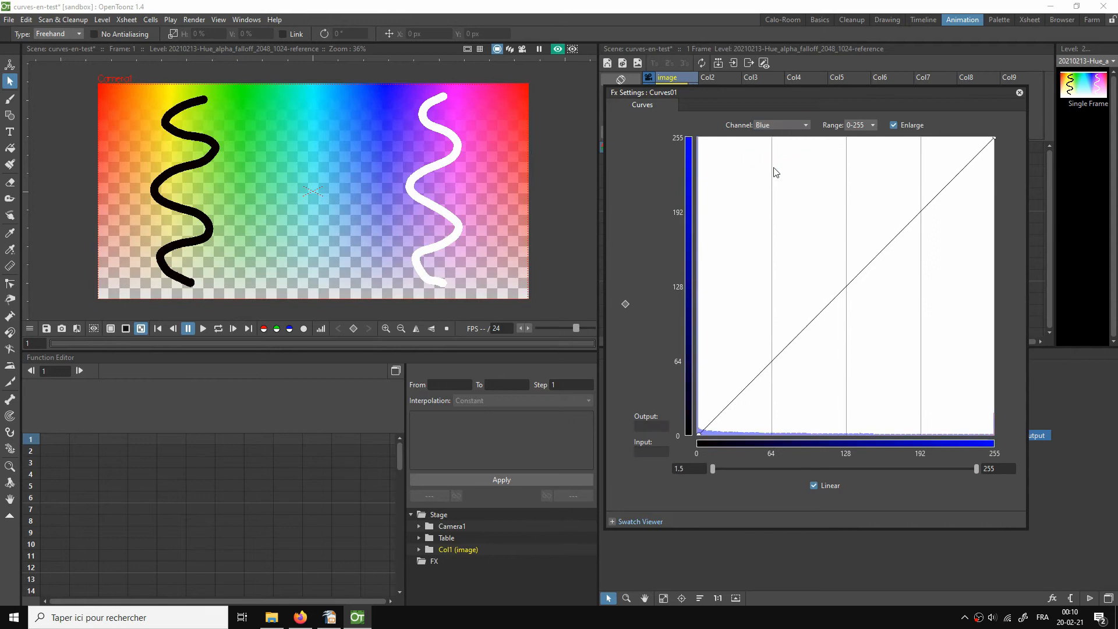
left_click(787, 125)
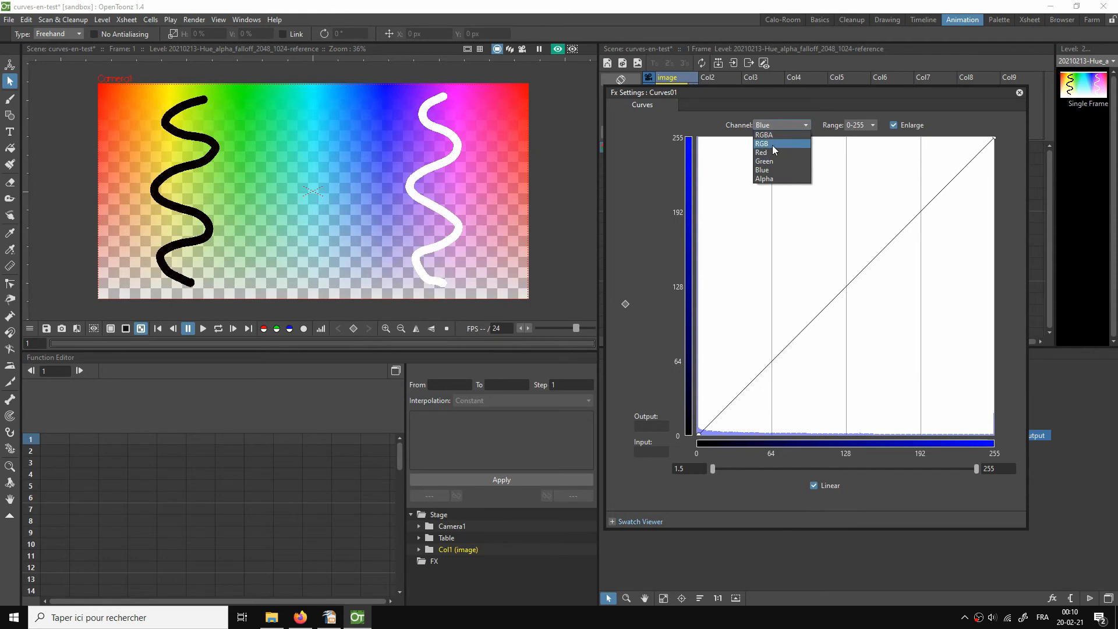
left_click(772, 145)
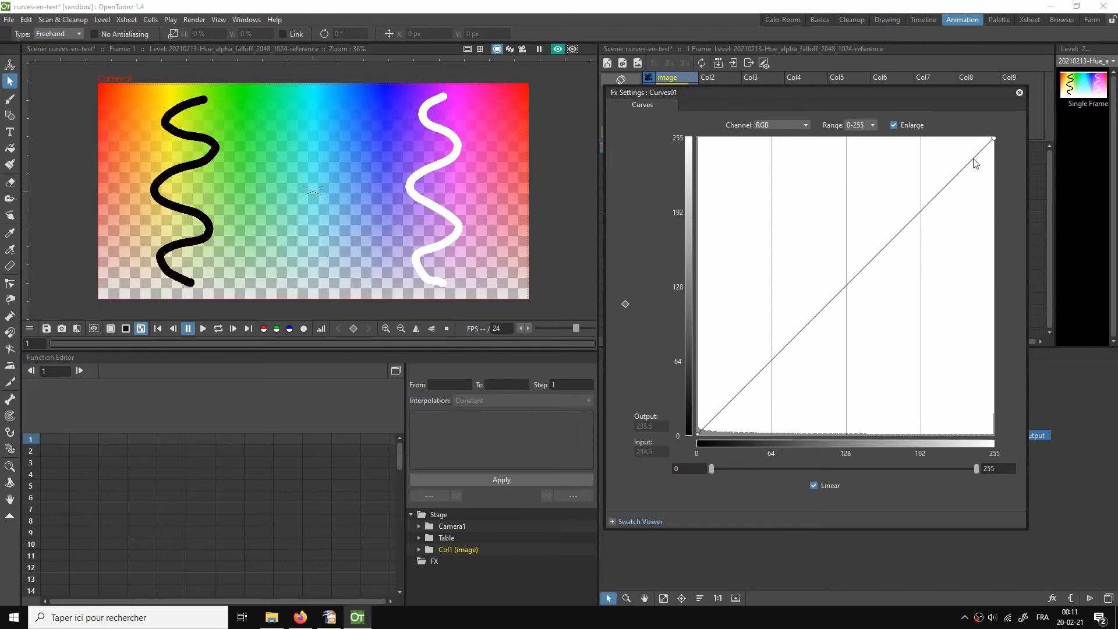
left_click_drag(994, 138, 1021, 439)
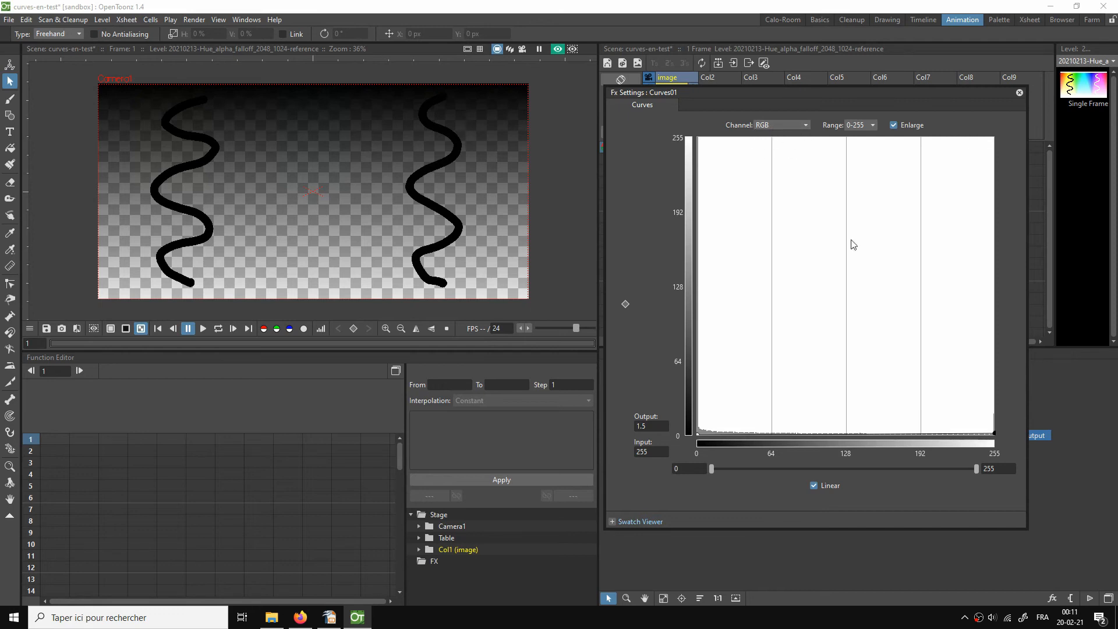
Step: Restore the RGB curve's upper end point to 255, 255, and raise its lower end point to output 255 before returning it to input 1.5, output 3.5
left_click_drag(995, 435, 999, 126)
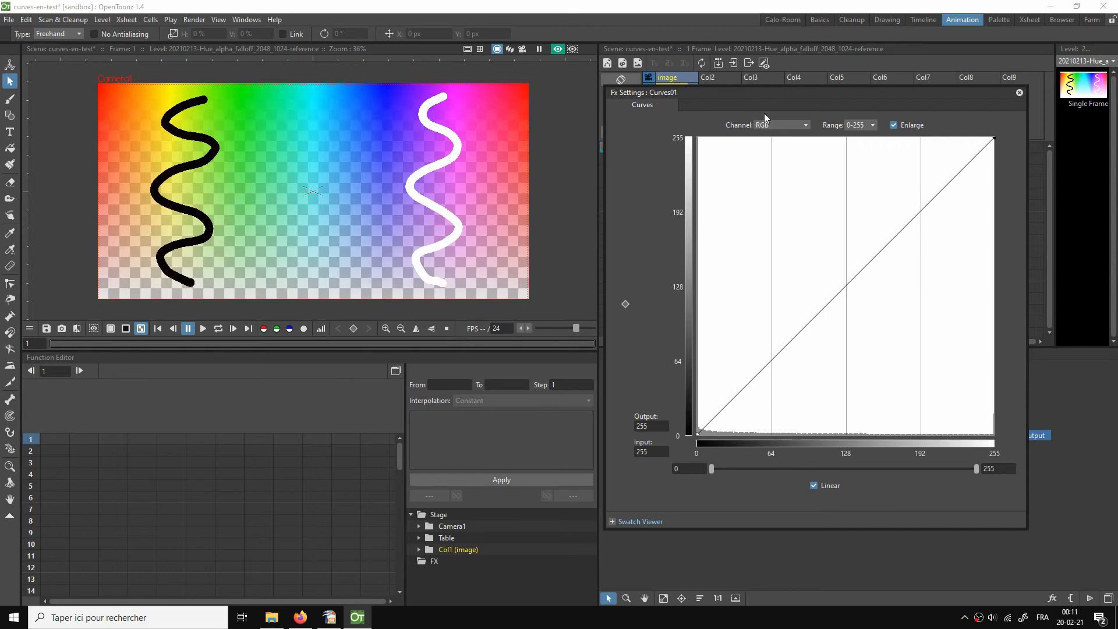
left_click_drag(698, 438, 687, 141)
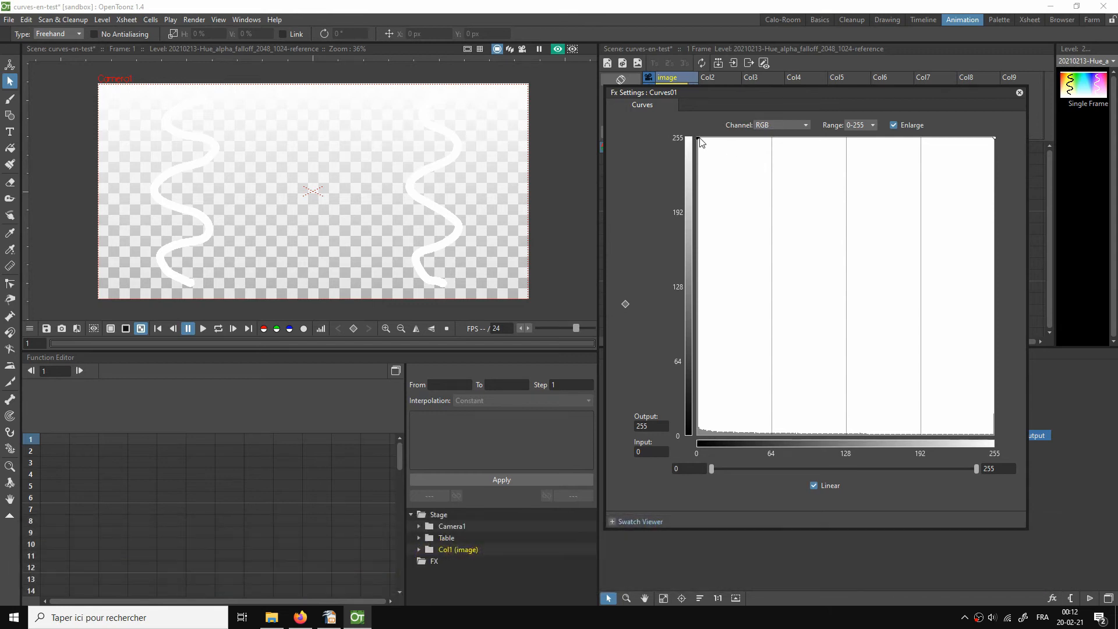
left_click_drag(700, 141, 699, 431)
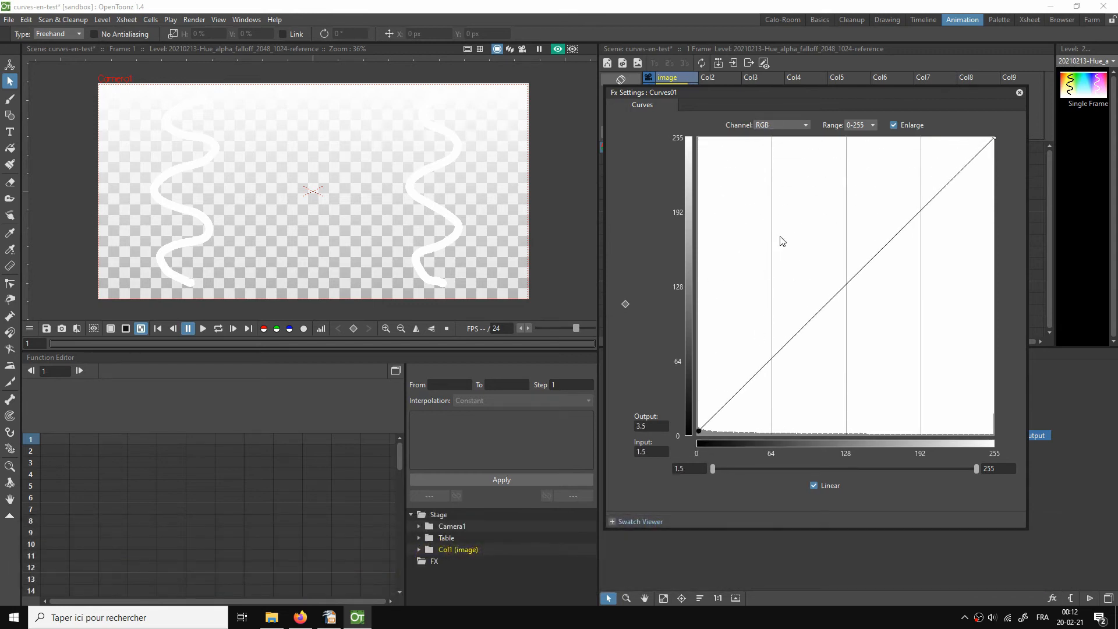
Step: Switch to the RGBA channel and lower the curve's upper end point to input 255, output 0
left_click(777, 123)
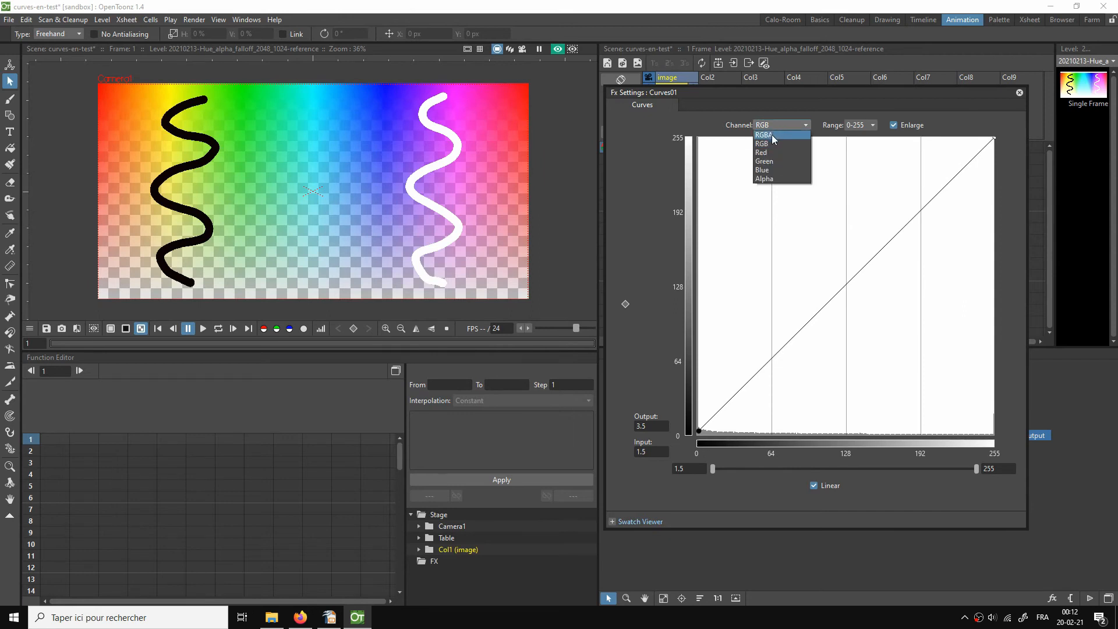
left_click(771, 134)
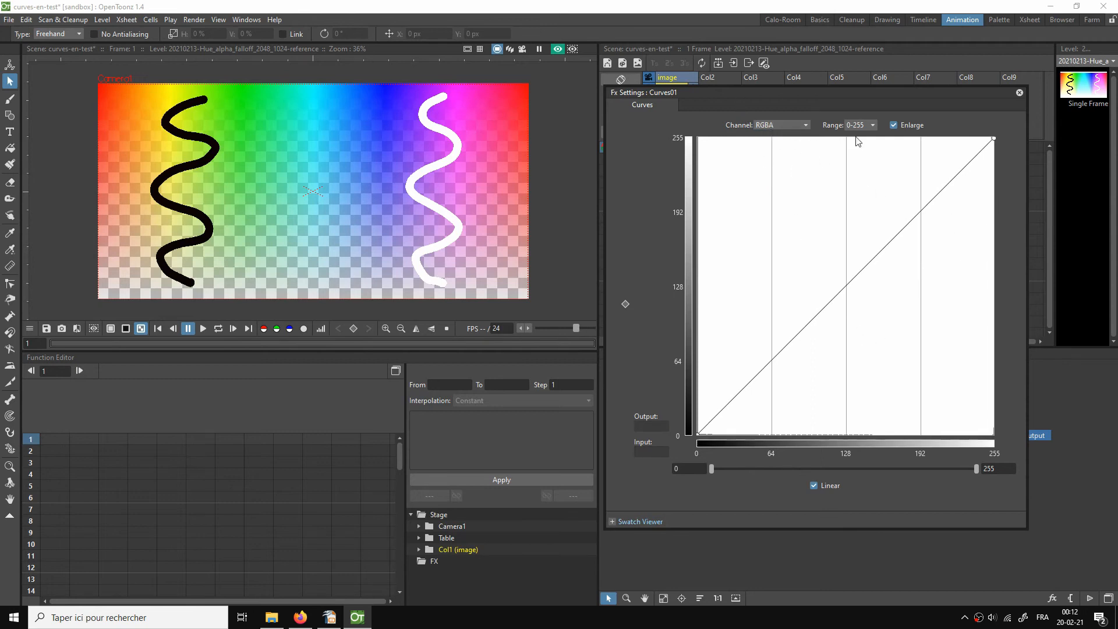
left_click_drag(993, 138, 1001, 442)
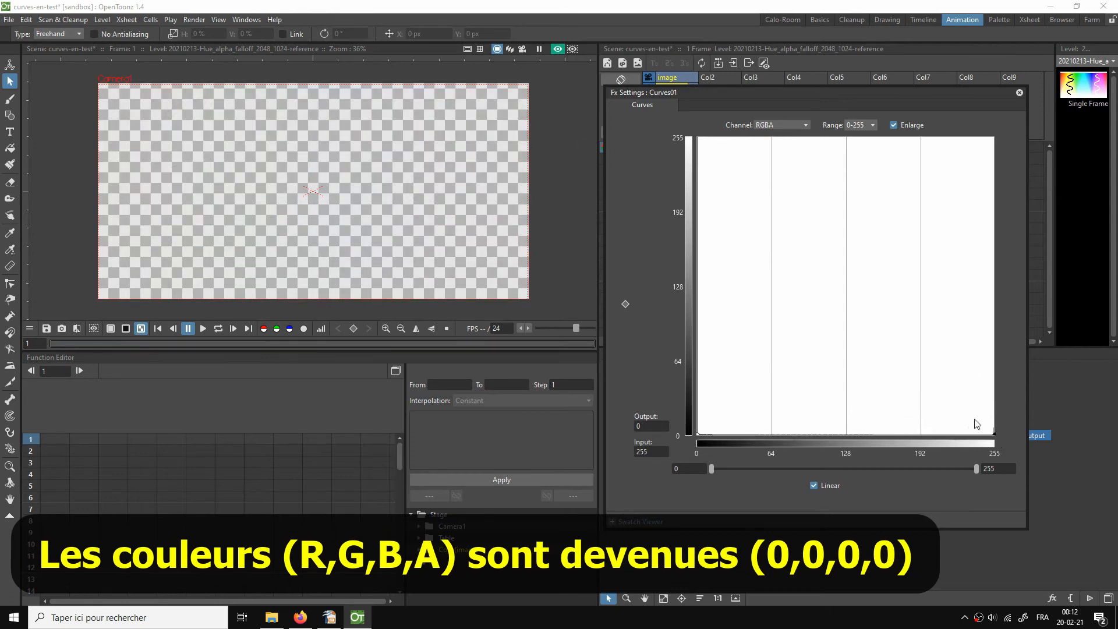
Step: Restore the RGBA curve's upper end point to 255, 255, and raise its lower end point to about output 144 before returning it to 0
left_click_drag(993, 435, 1020, 127)
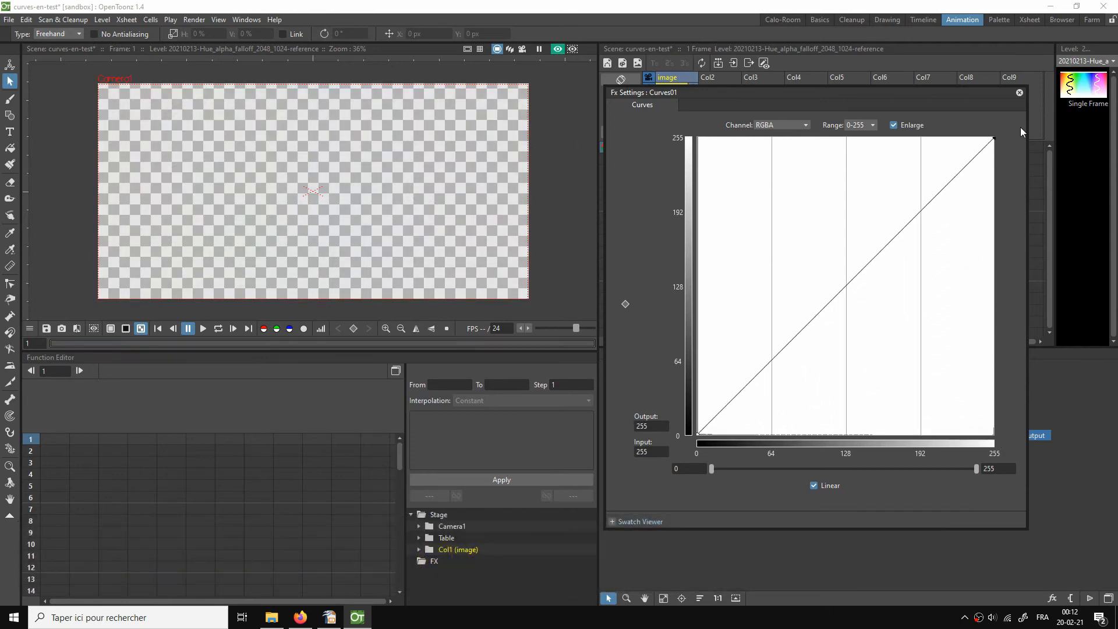
left_click_drag(699, 438, 697, 267)
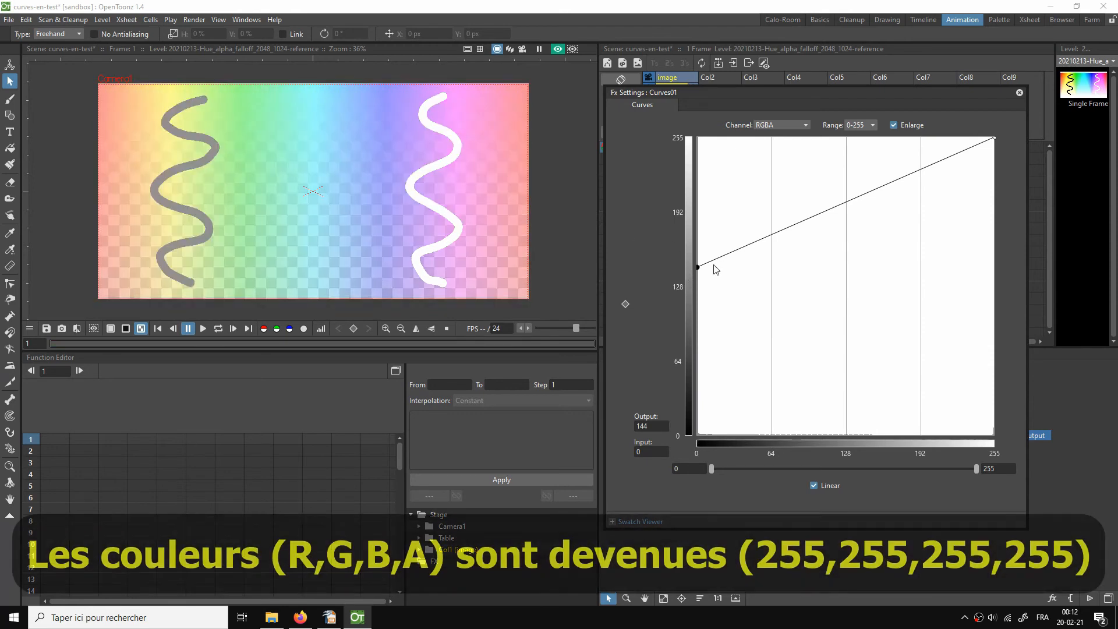
left_click_drag(698, 267, 677, 439)
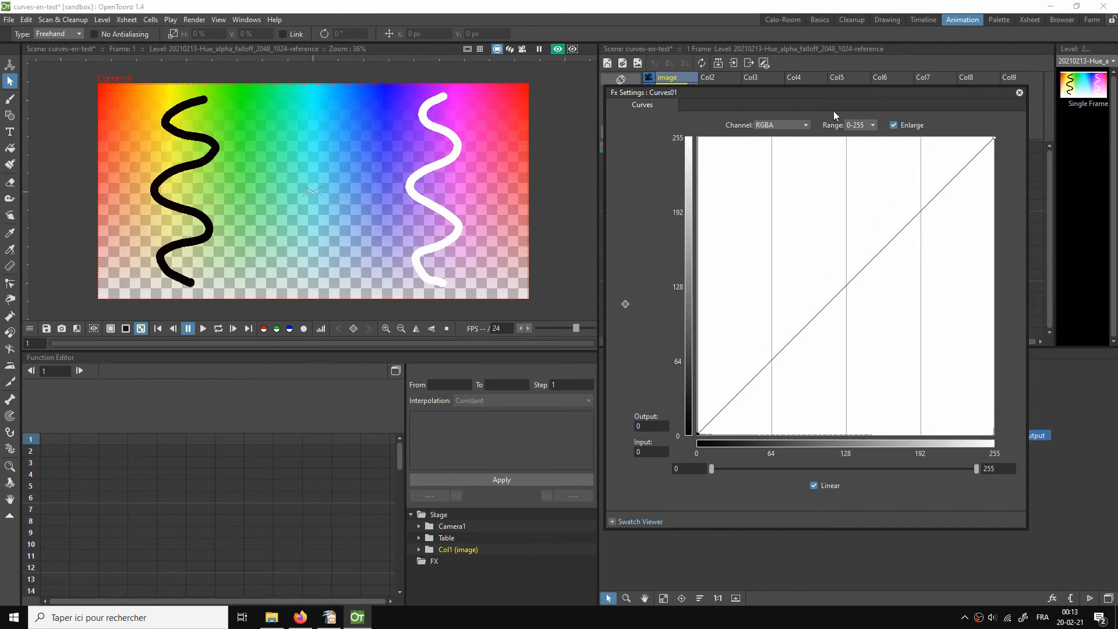
Step: On the RGB channel's curve, add a control point, move it to about input 21.5, output 222.5, and delete it
left_click(790, 128)
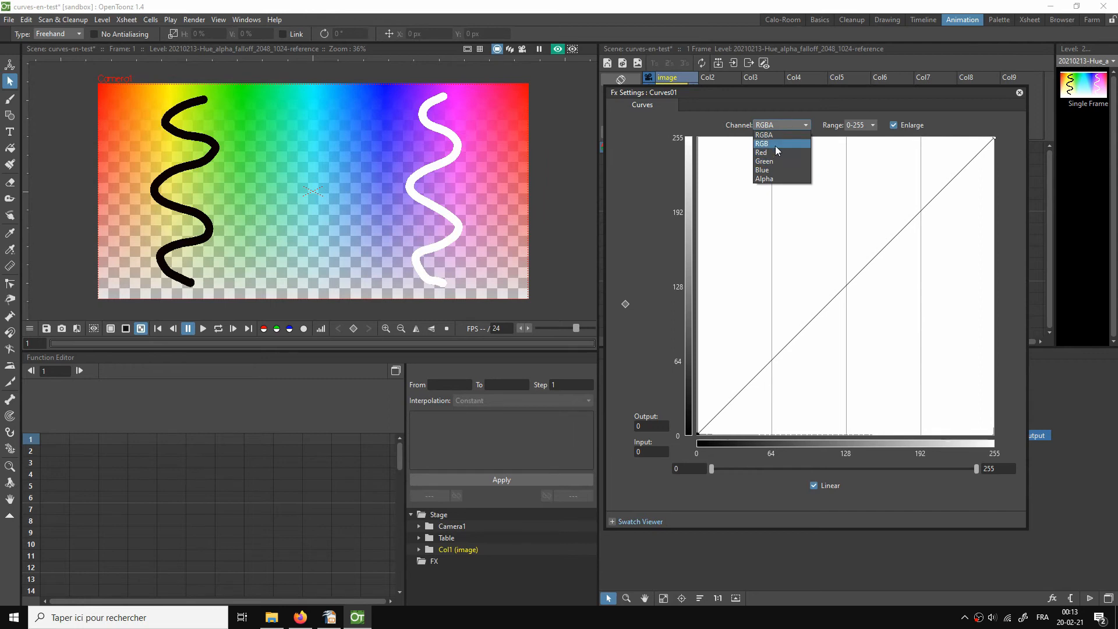
left_click(775, 145)
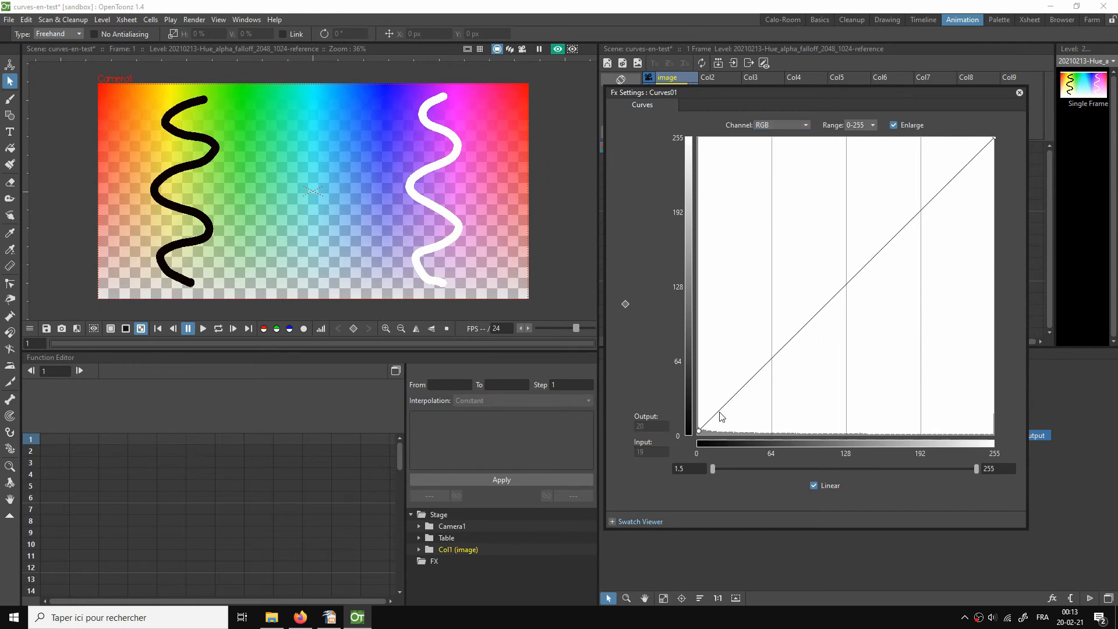
left_click_drag(719, 409, 723, 168)
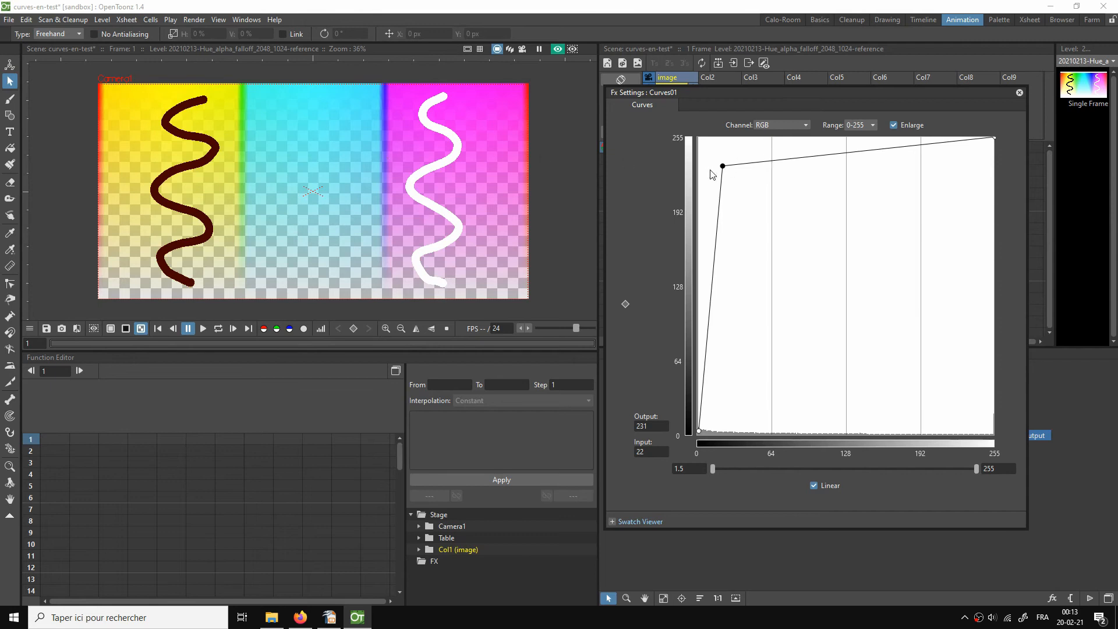
left_click_drag(722, 165, 715, 154)
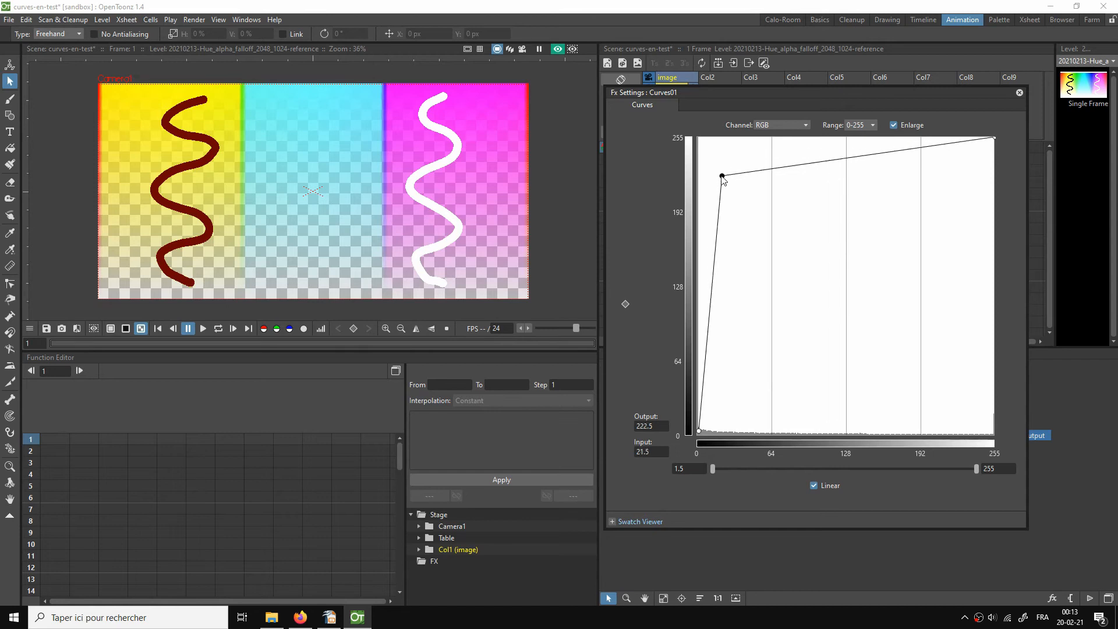
key("Delete")
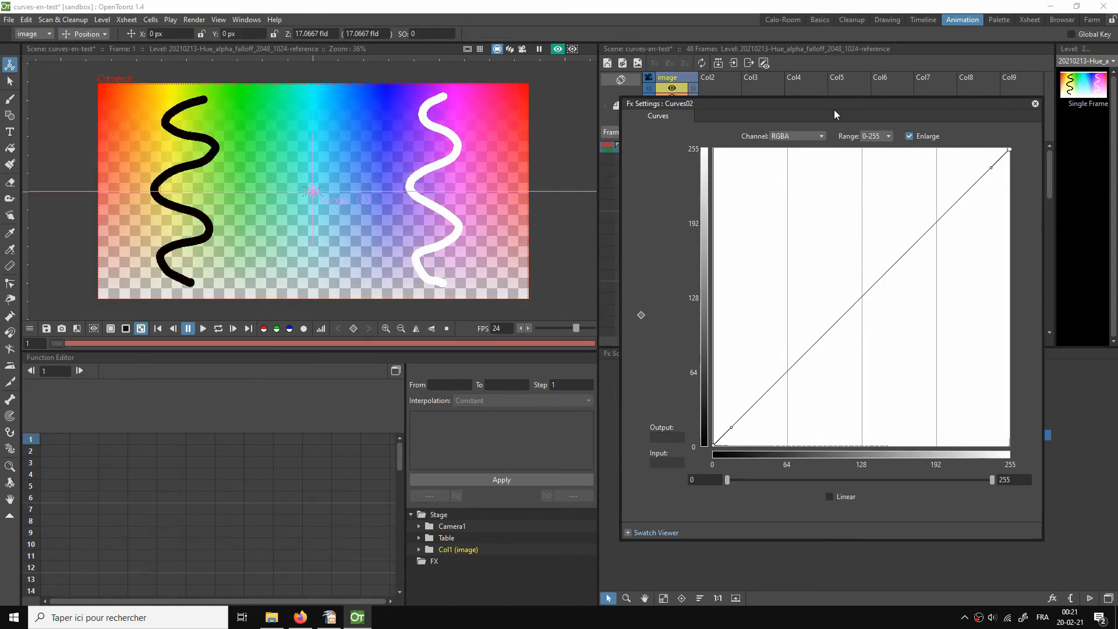
Step: Make the curve linear on the Red channel and set a keyframe for it at frame 1
mouse_move(831, 110)
left_mouse_down()
mouse_move(689, 124)
mouse_move(784, 127)
mouse_move(814, 104)
left_mouse_up()
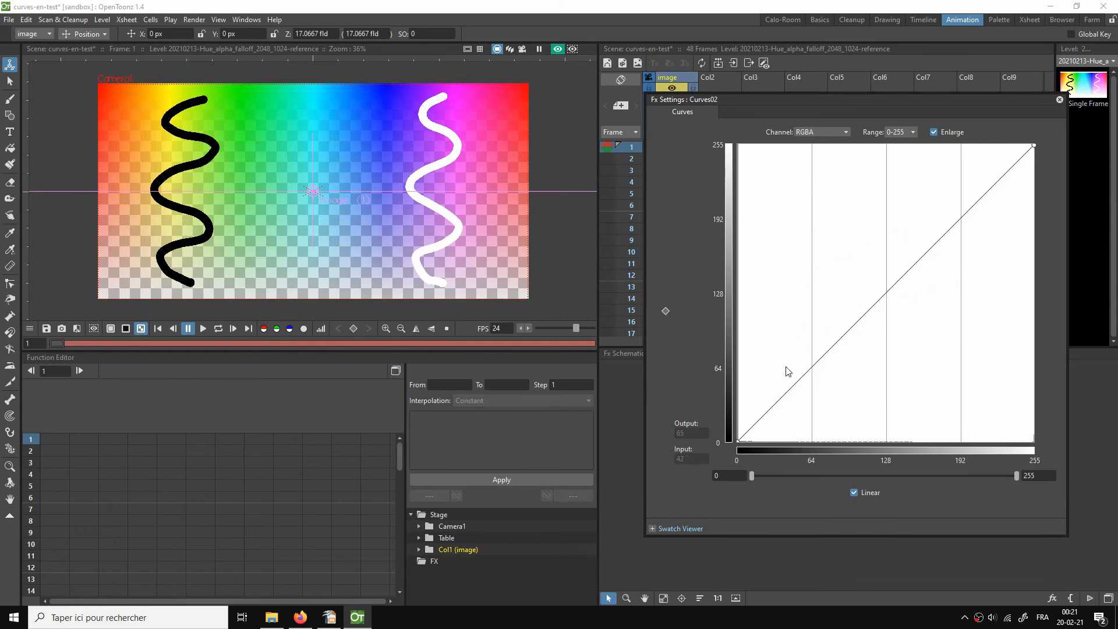
left_click(807, 133)
left_click(803, 159)
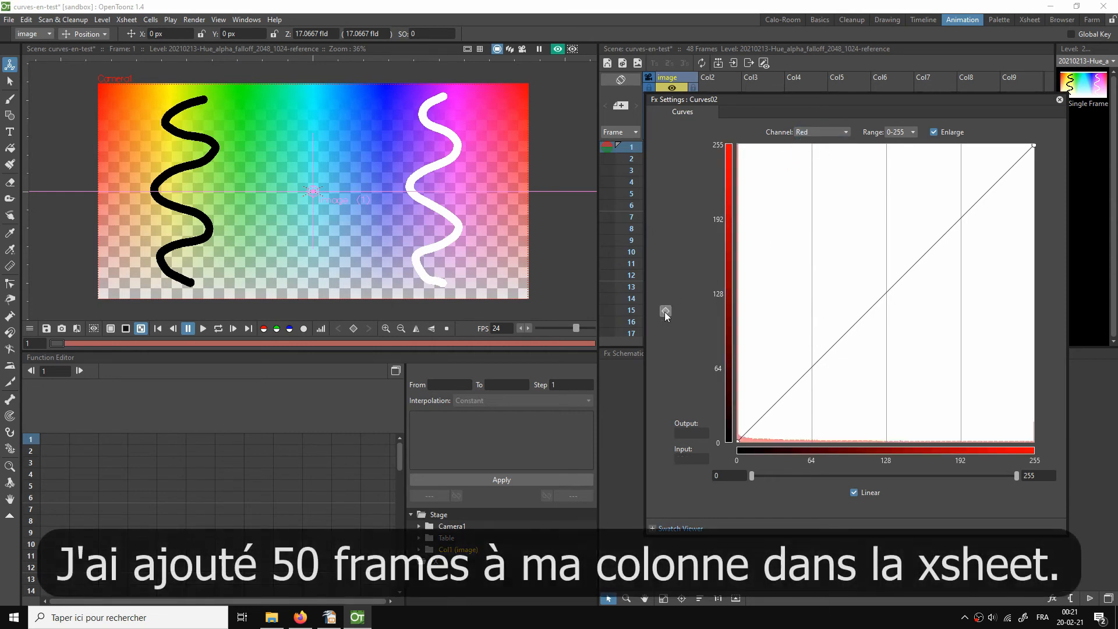
left_click_drag(718, 100, 750, 101)
left_click(673, 148)
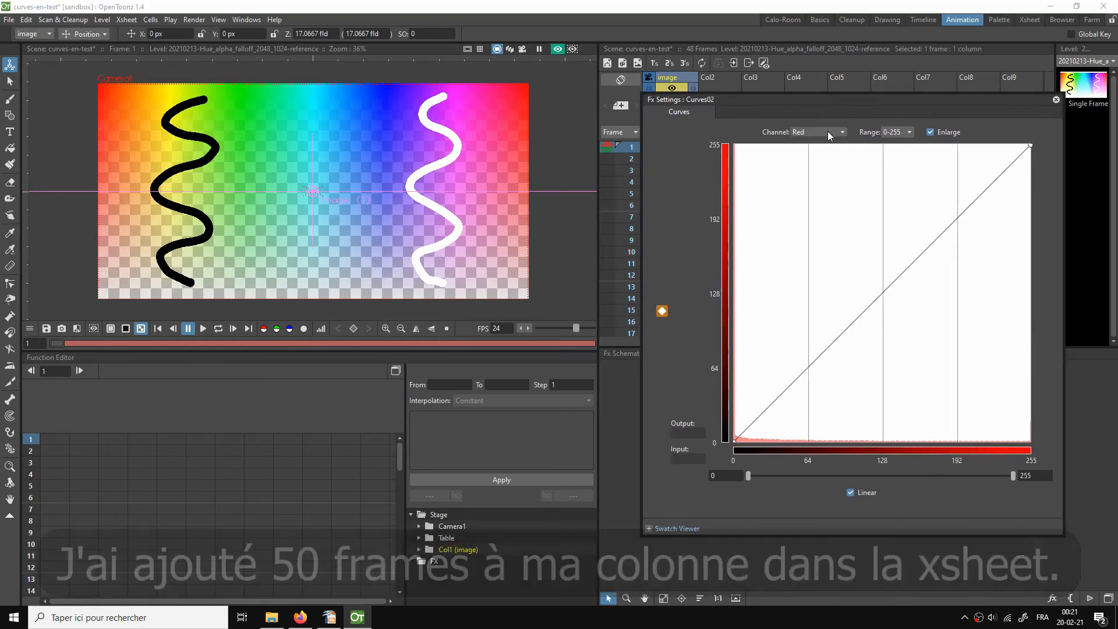
Step: At frame 30, lower the Red curve's upper end point to input 255, output 2, and set a keyframe
left_click_drag(819, 97, 906, 113)
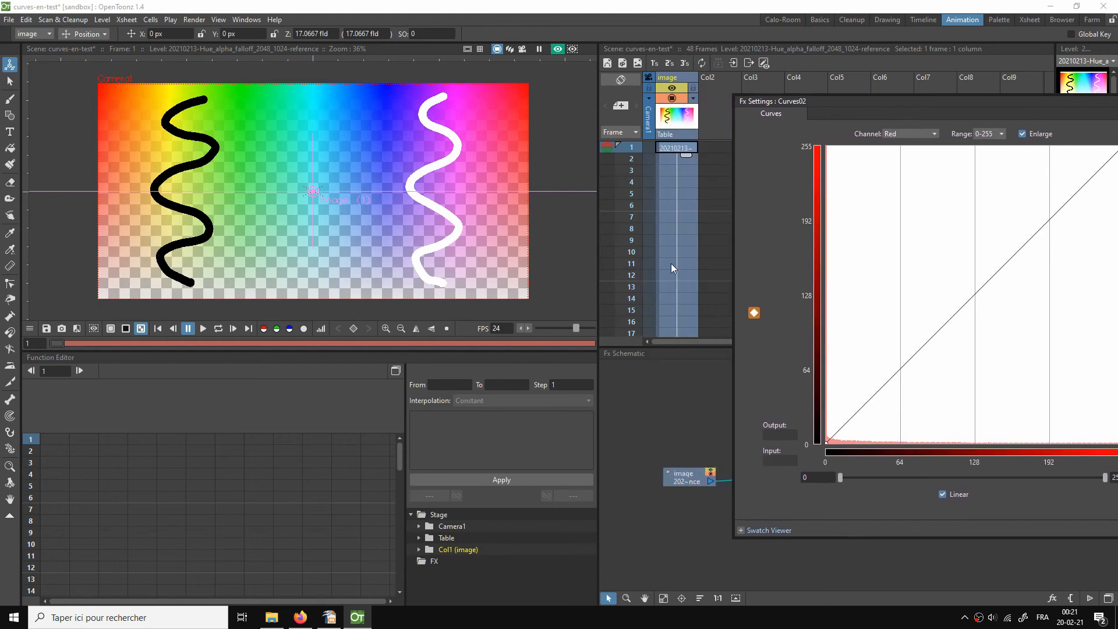
scroll(671, 263, "down", 5)
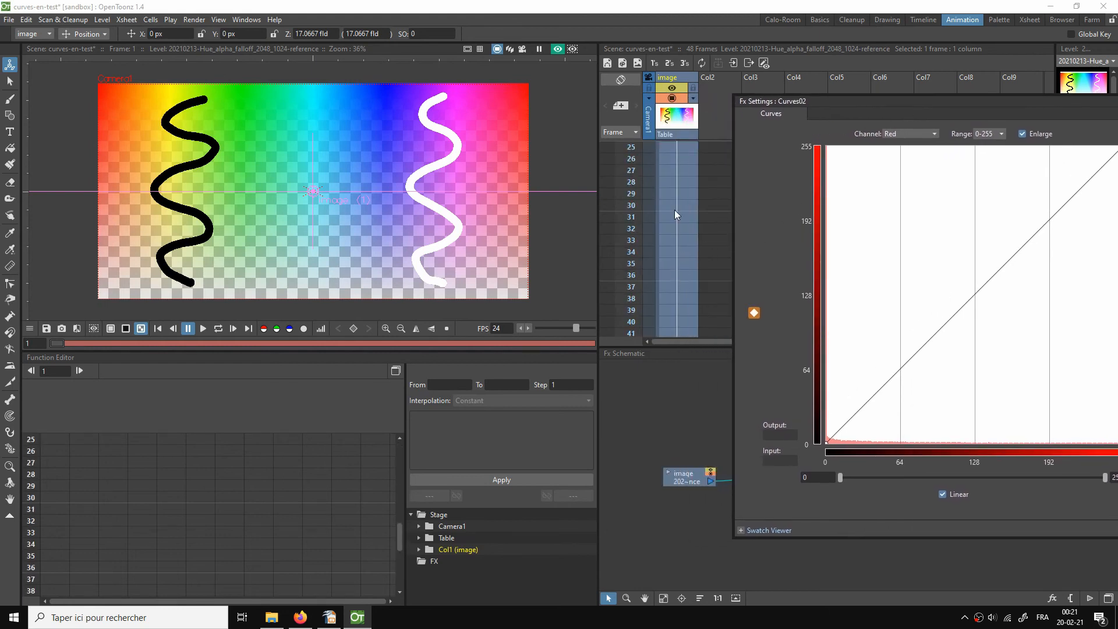
left_click(672, 205)
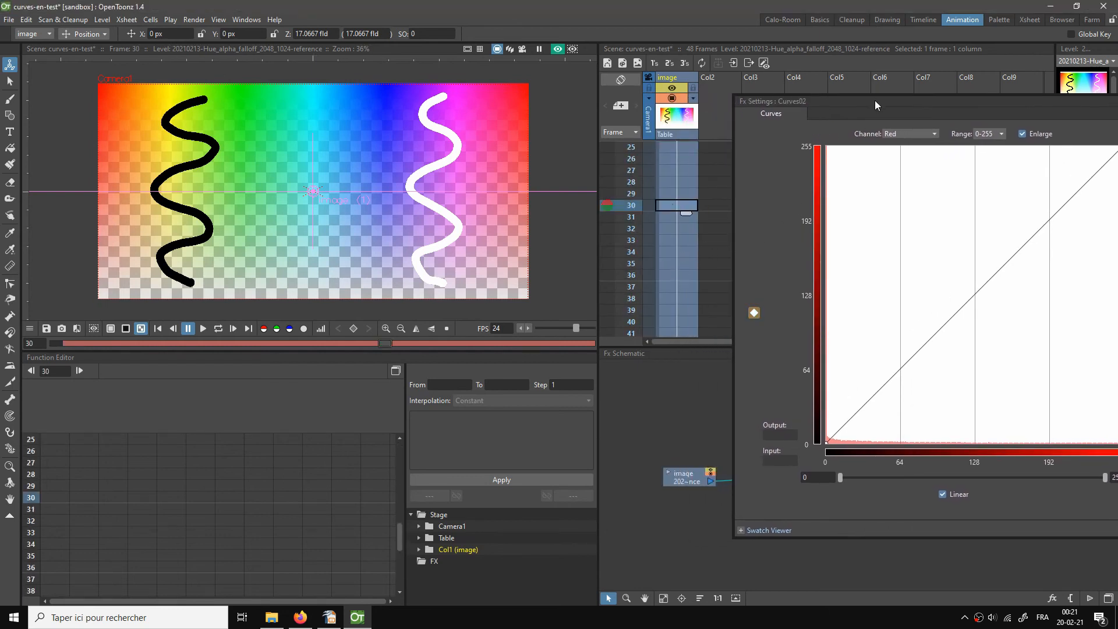
left_click_drag(877, 102, 743, 107)
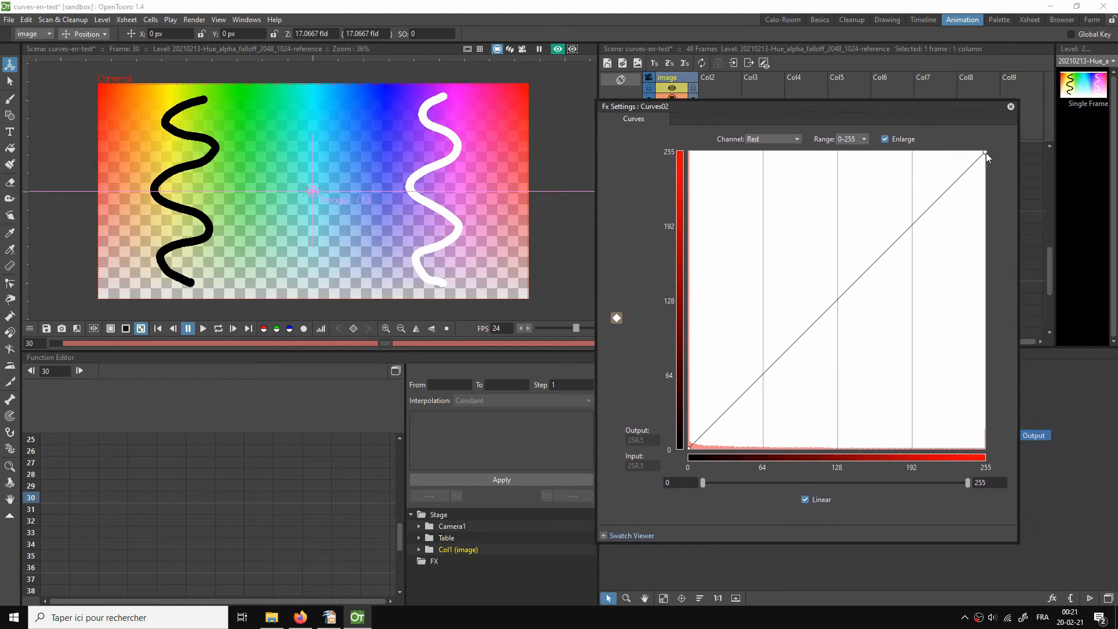
left_click_drag(985, 152, 987, 447)
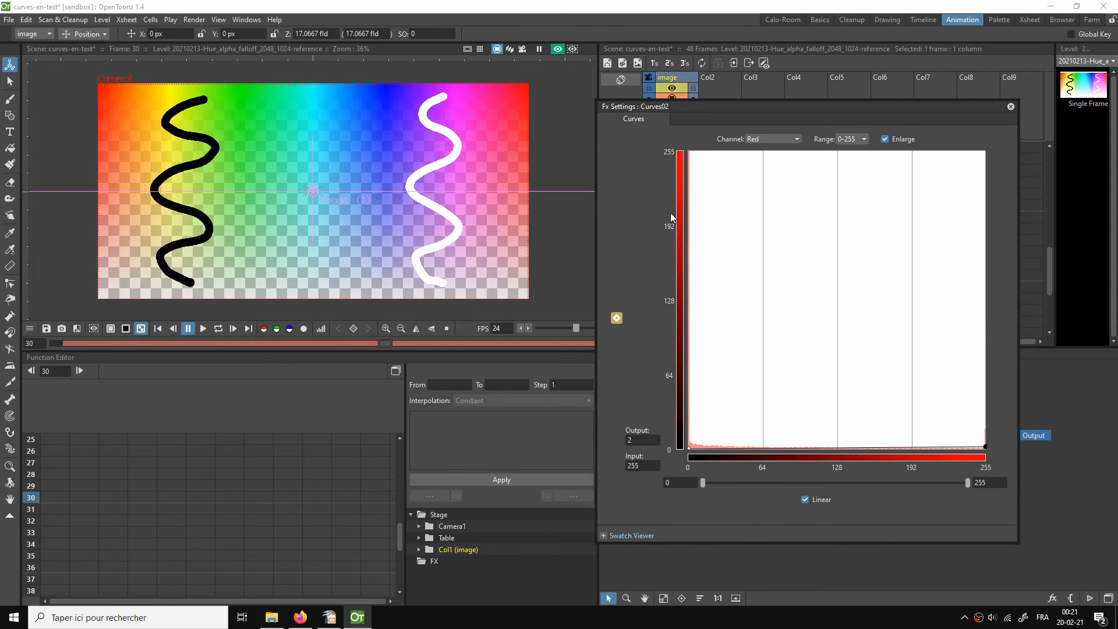
left_click_drag(671, 105, 813, 87)
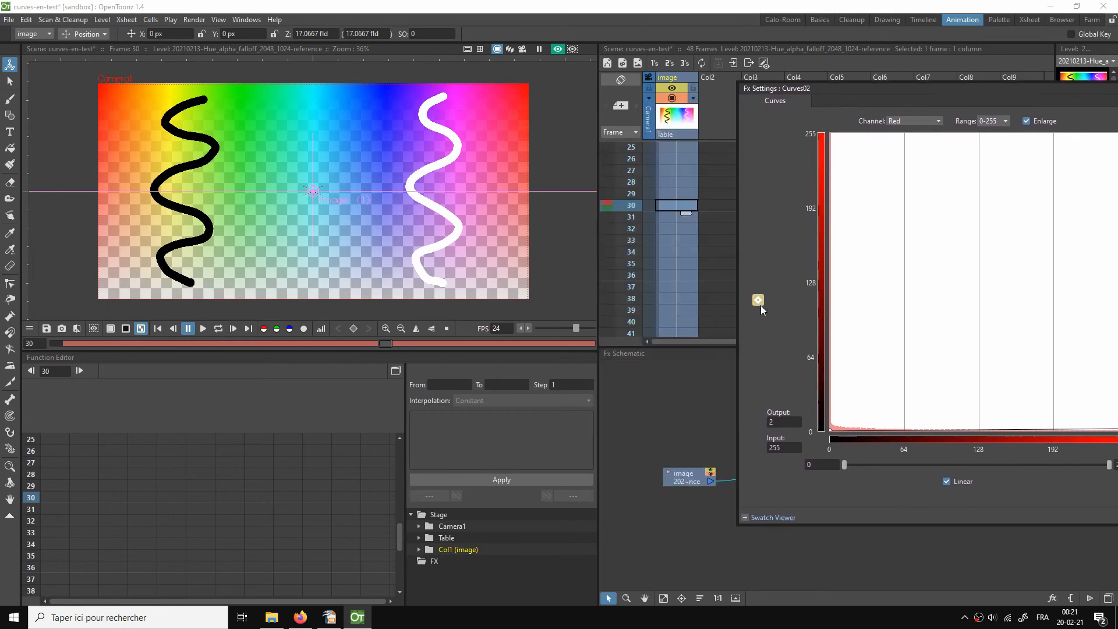
left_click(758, 300)
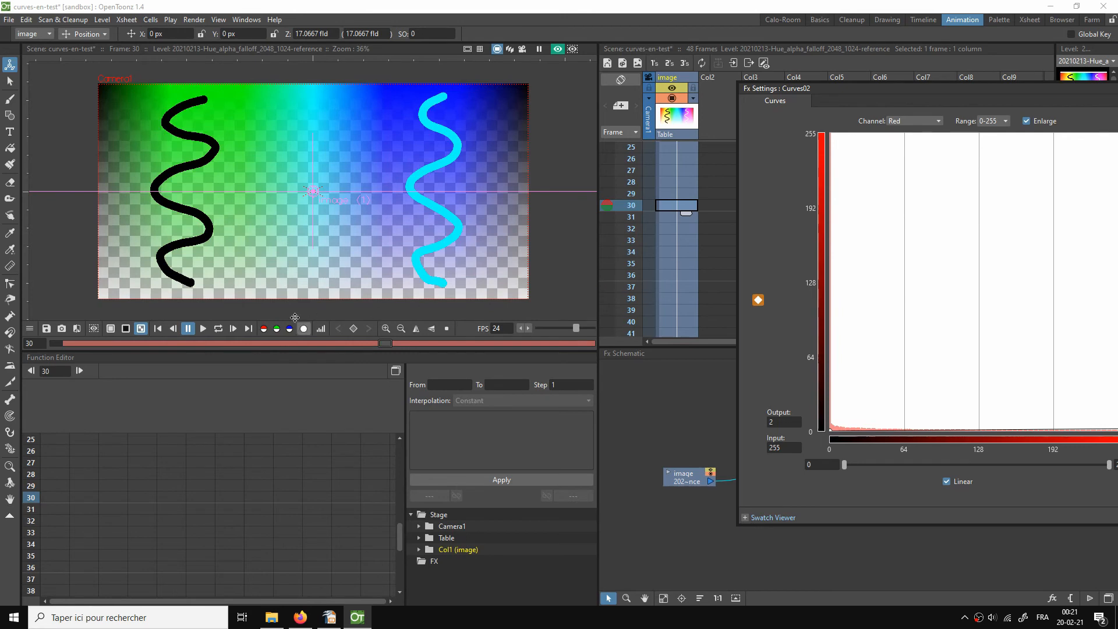
Step: Play the animated Red curve in a loop from the first frame, and stop back at frame 1
left_click(158, 328)
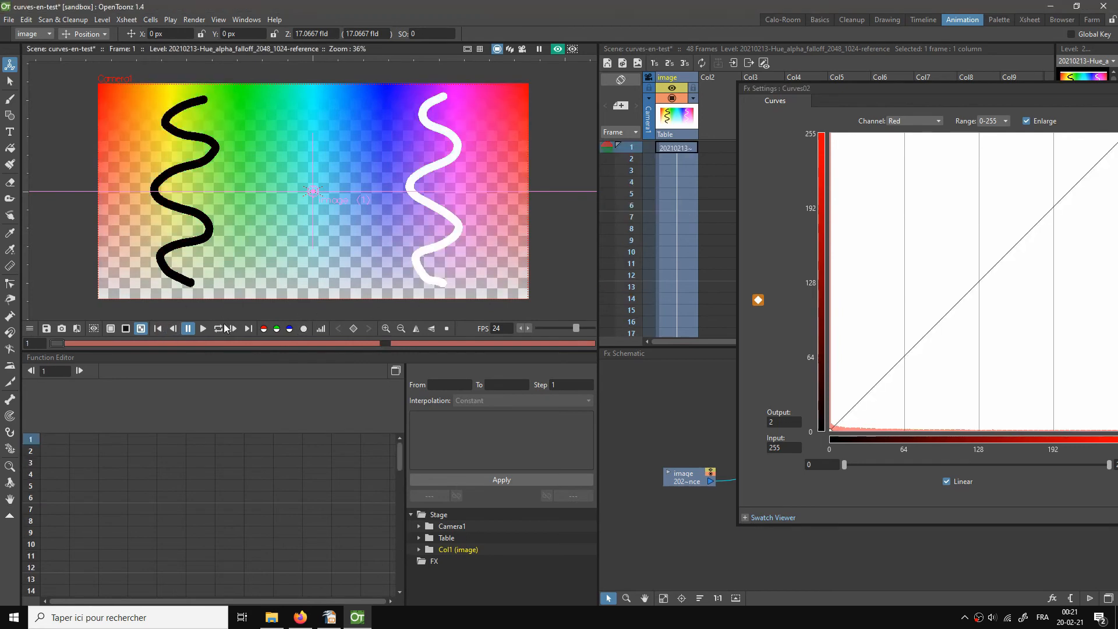
left_click(221, 331)
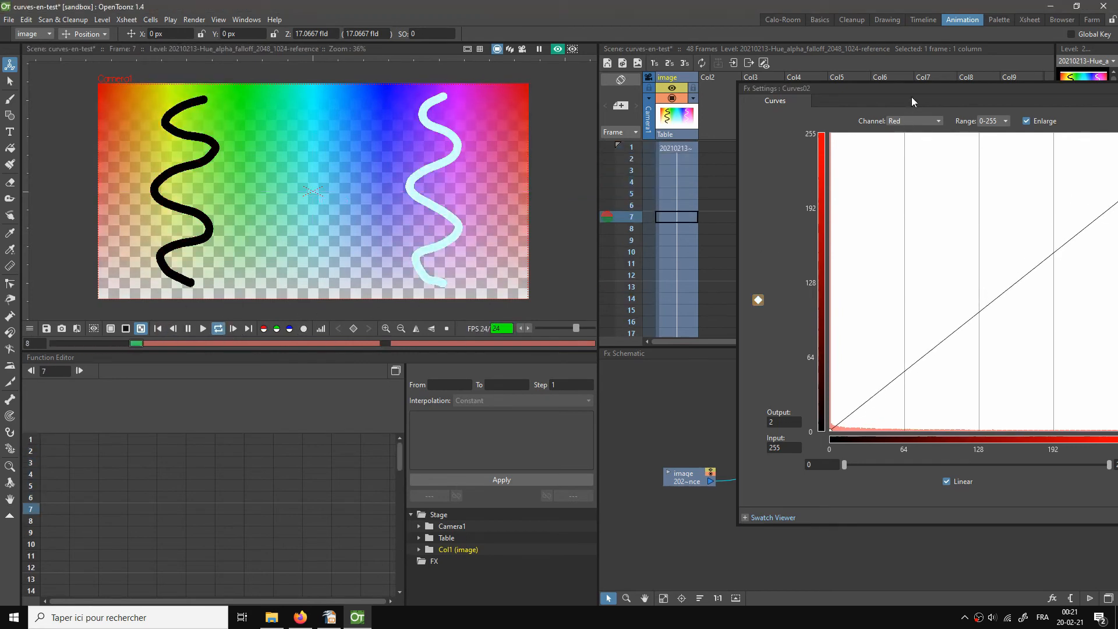
left_click_drag(863, 86, 840, 82)
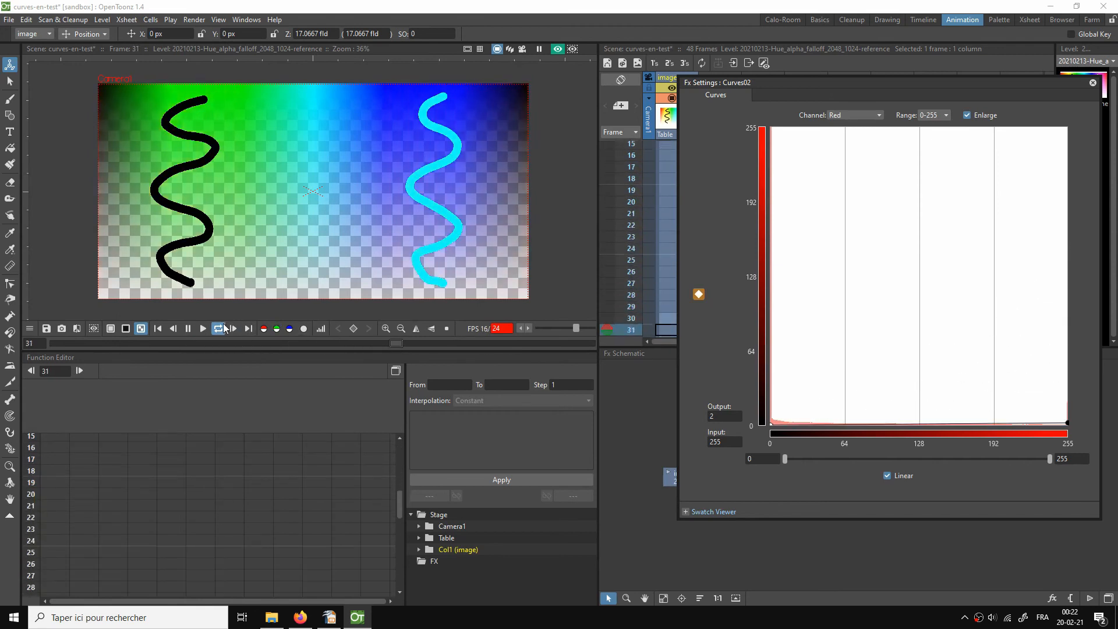
left_click(187, 328)
left_click(157, 328)
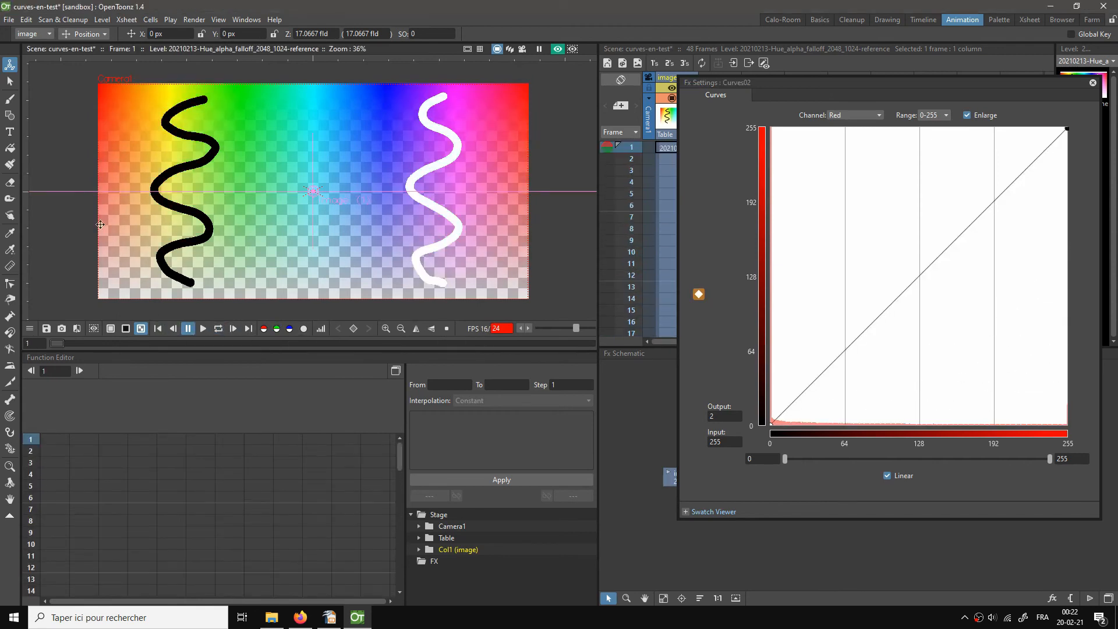
Step: Activate the Selection tool and shift the Curves02 node slightly up and to the left in the Fx Schematic
left_click(10, 81)
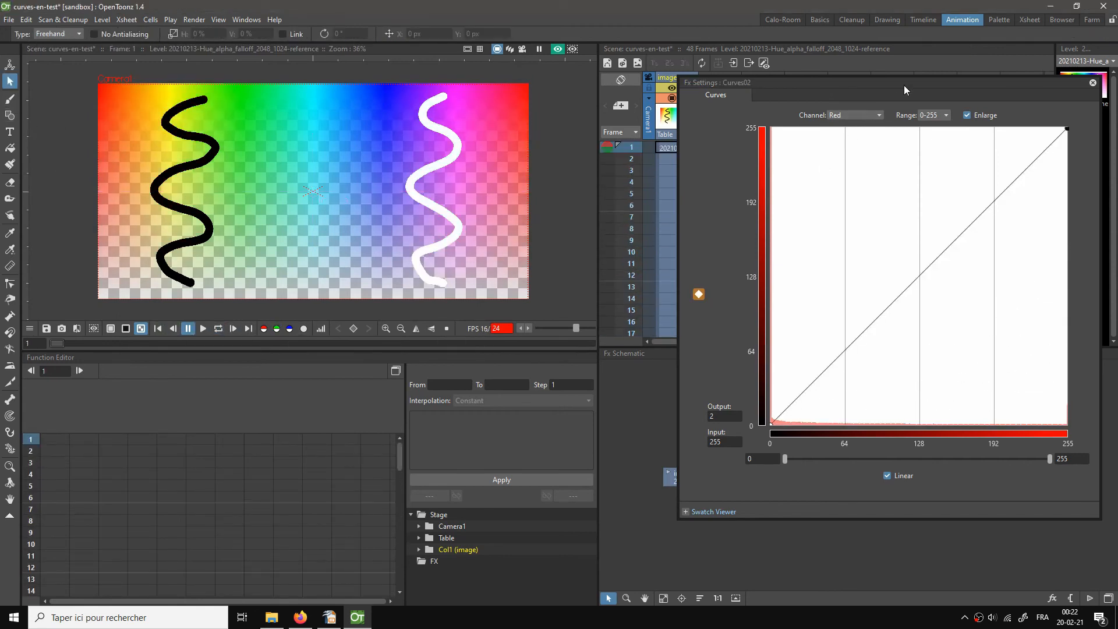
left_click_drag(903, 85, 486, 131)
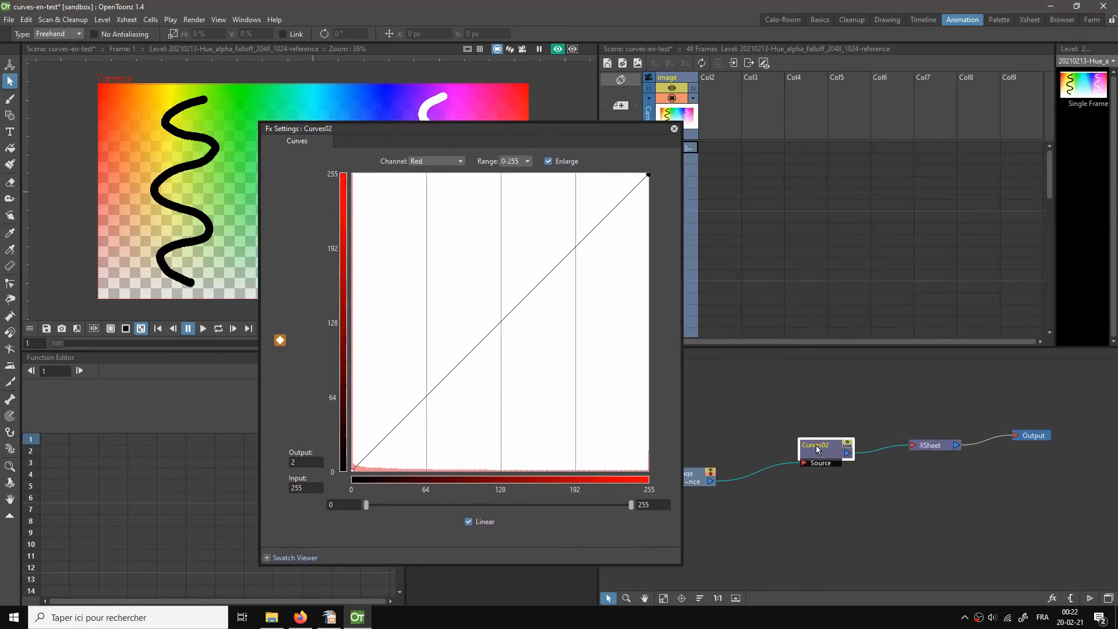
left_click_drag(817, 449, 800, 432)
left_click_drag(573, 138, 1029, 124)
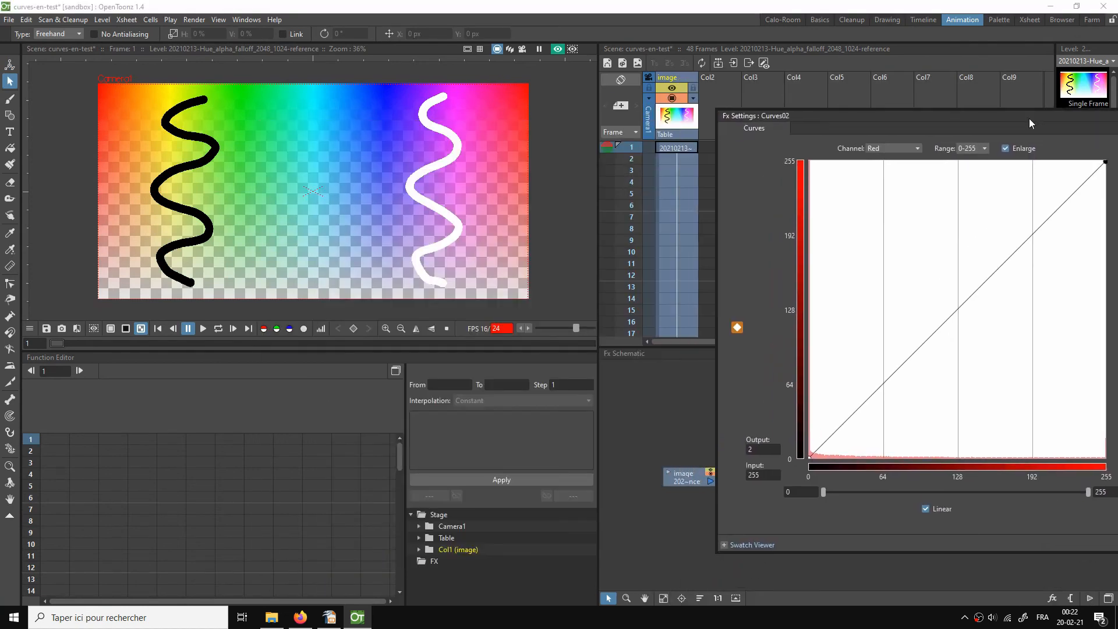
Step: At frame 1, switch to the Alpha channel and raise the curve's lower end point to input 0, output 255
left_click(676, 150)
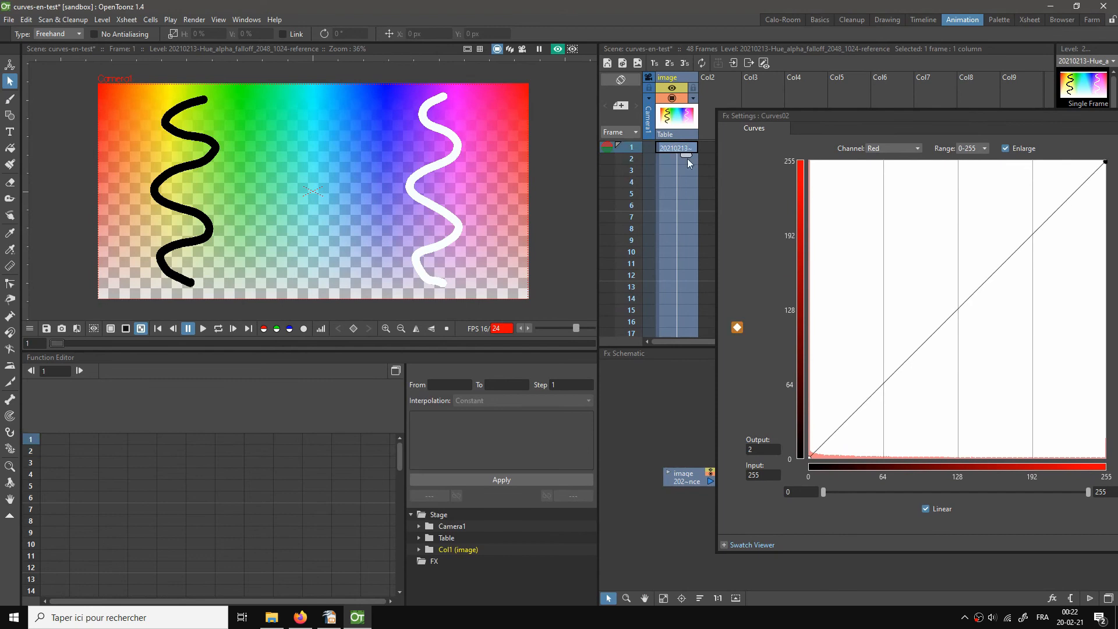
left_click(880, 148)
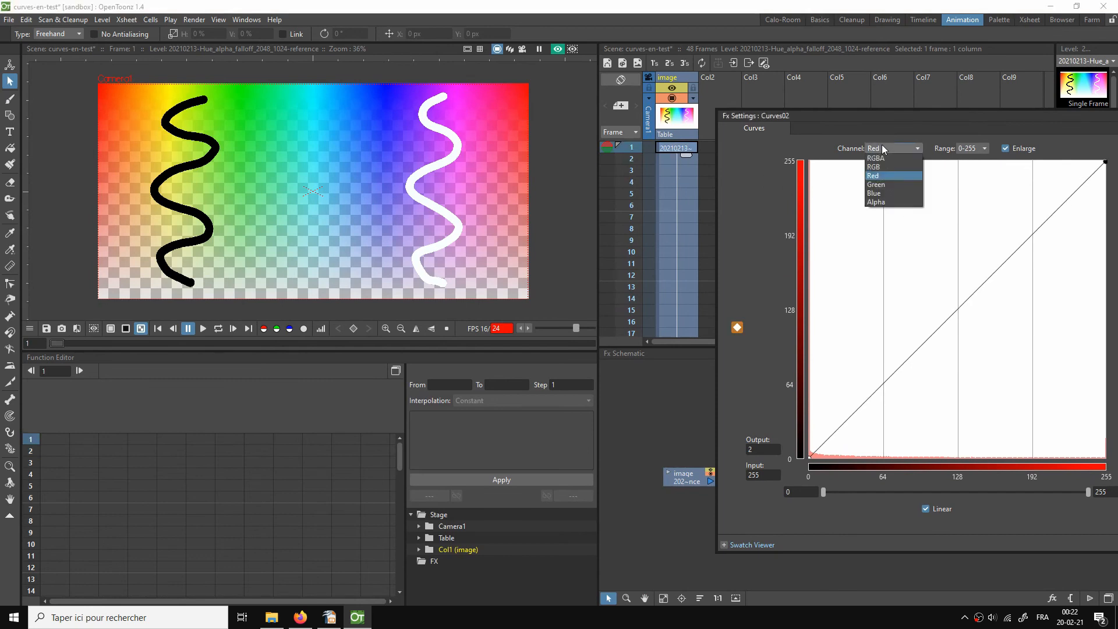
left_click(880, 204)
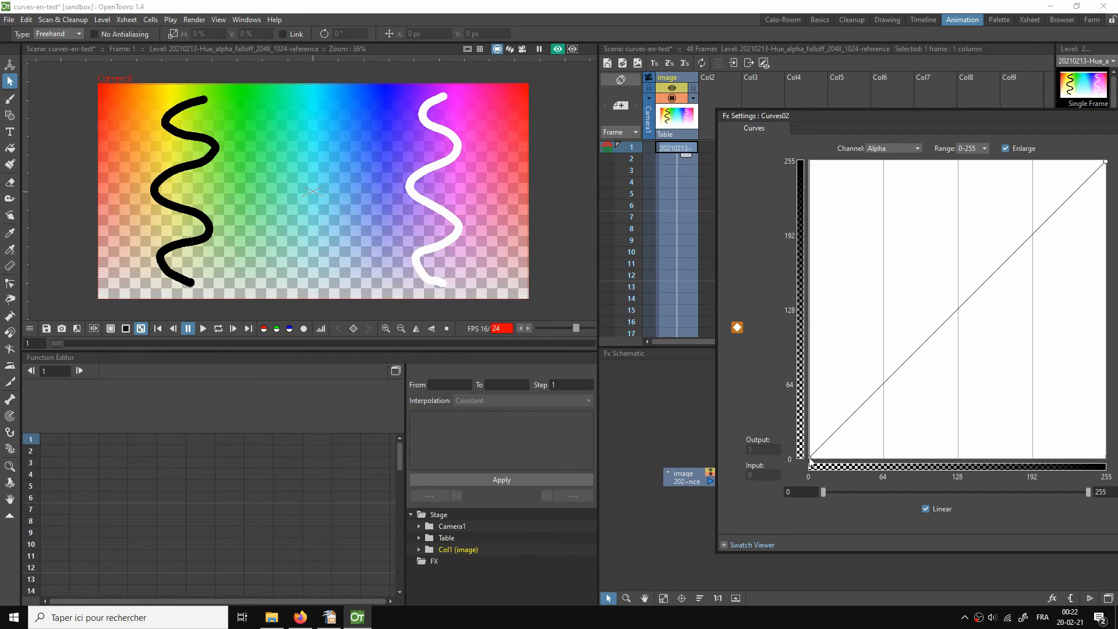
left_click_drag(810, 462, 807, 163)
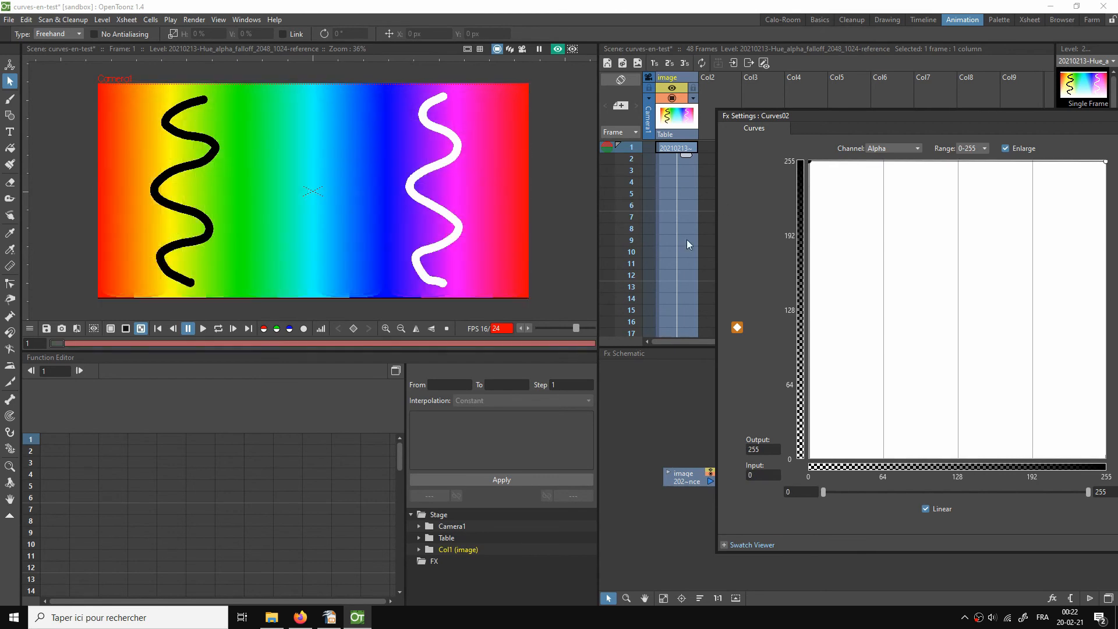
Step: At frame 30, bring the Alpha curve's lower end point back down to input 0, output 0
scroll(678, 262, "down", 6)
left_click(673, 278)
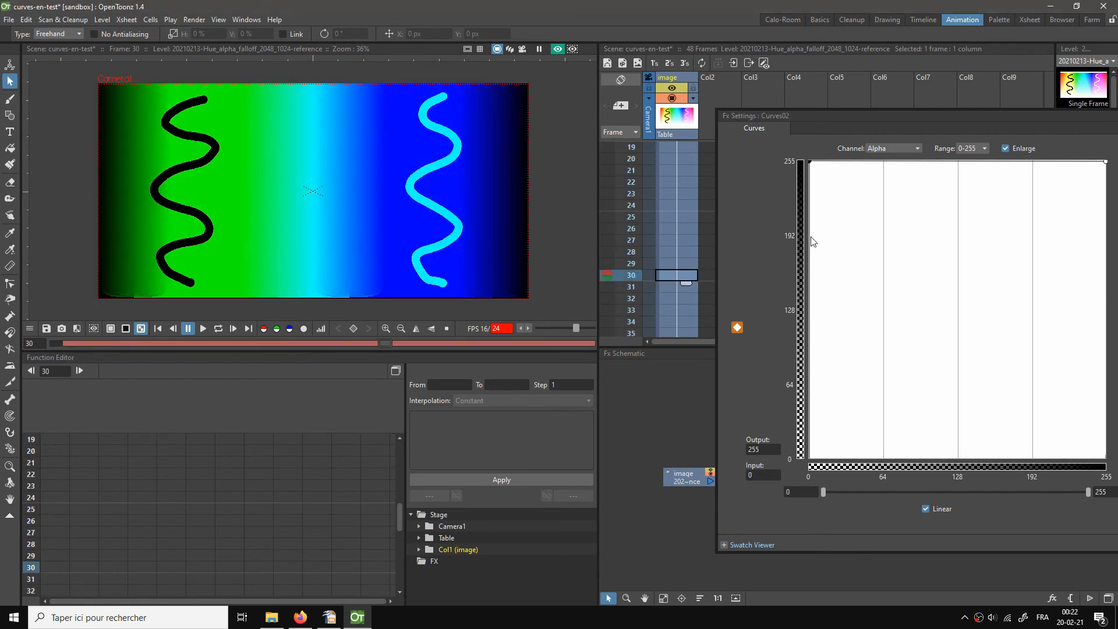
left_click_drag(813, 168, 806, 467)
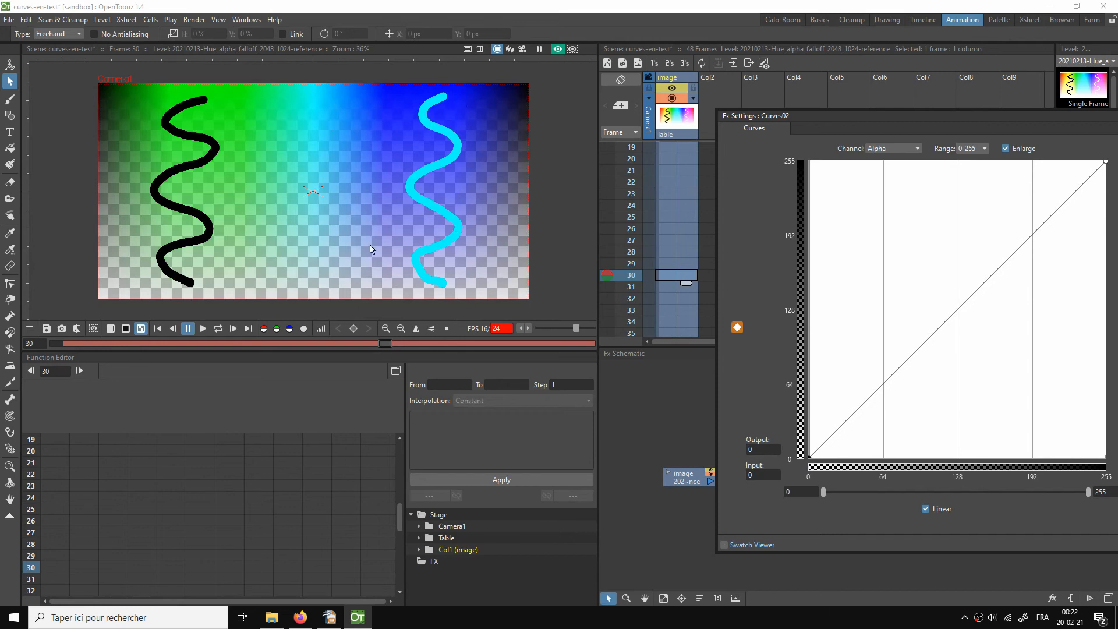
Step: Play the combined Red and Alpha curve animation in a loop from frame 1, and return to the first frame
scroll(669, 239, "up", 5)
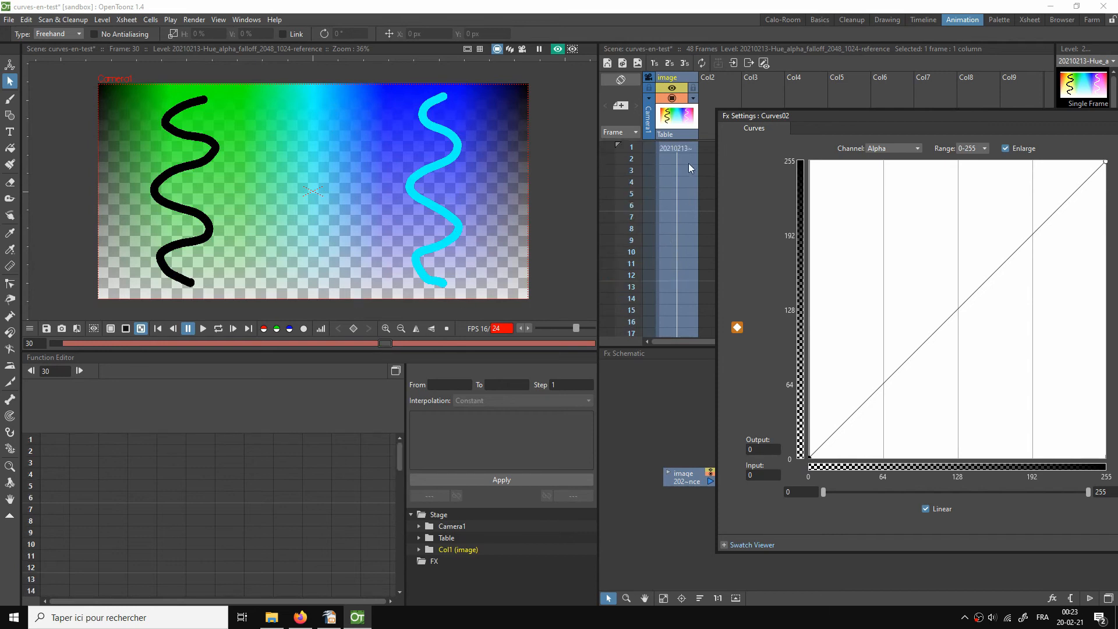
left_click(678, 148)
key("l")
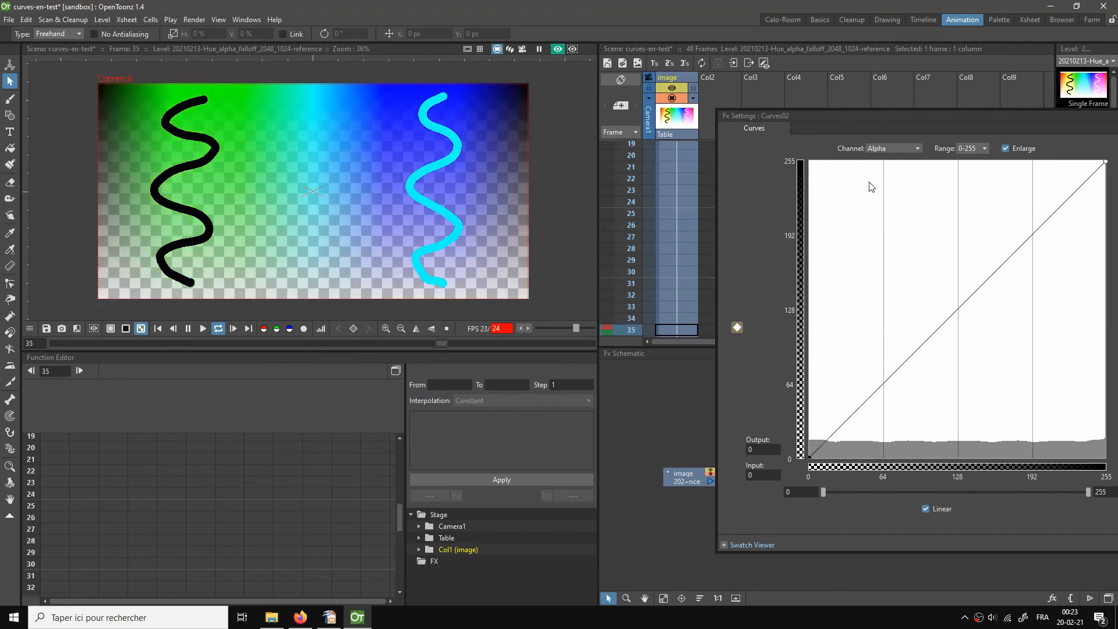
left_click(188, 329)
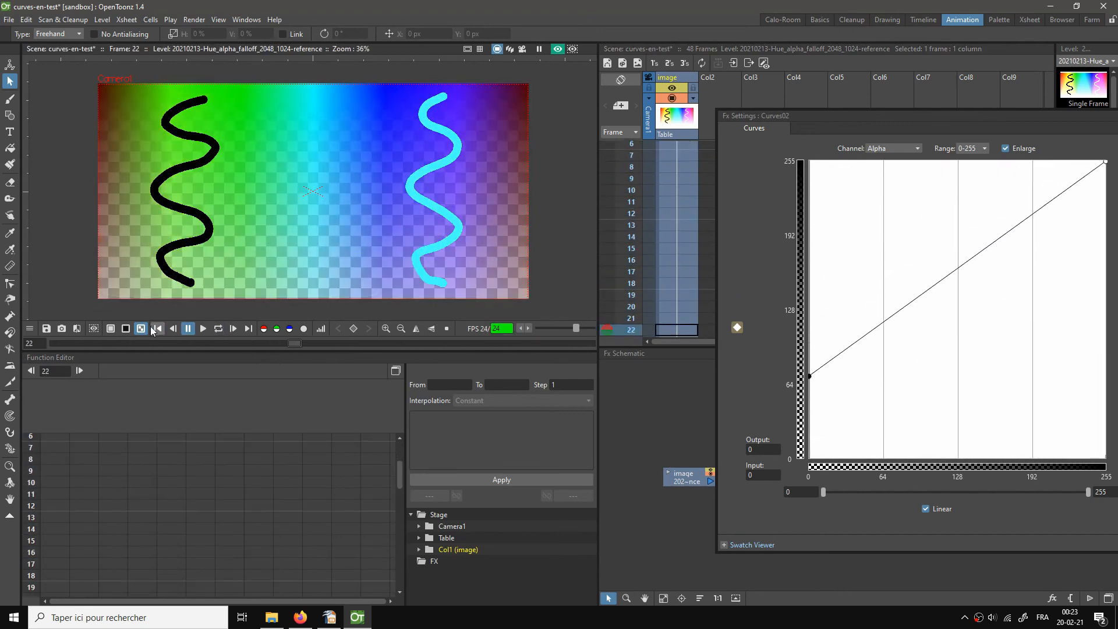
left_click(154, 329)
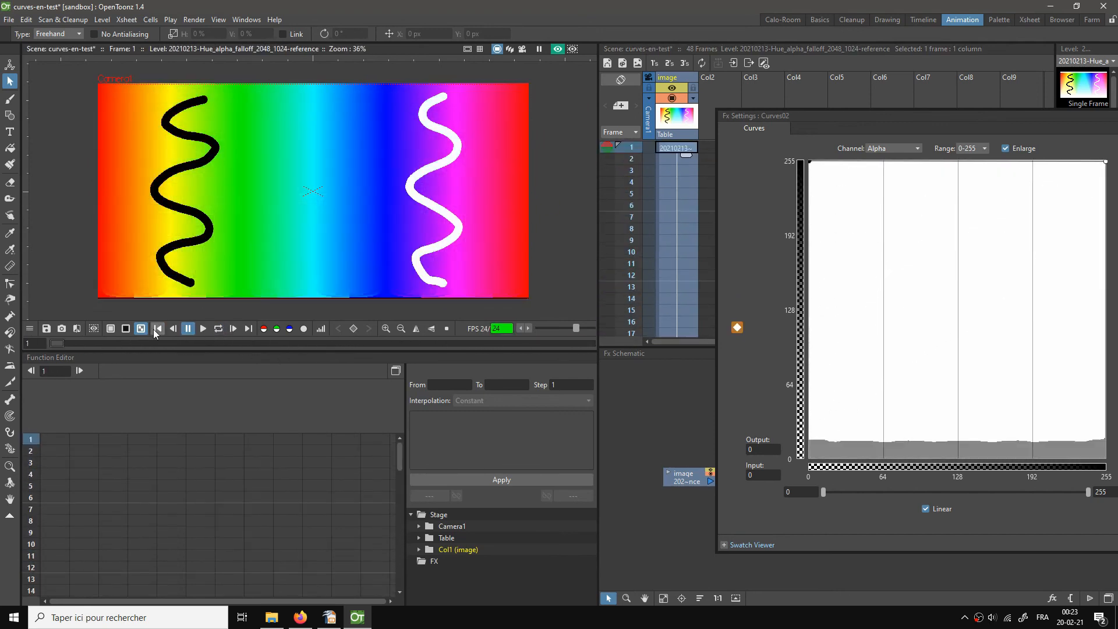
Step: Switch to the Red channel, watch its curve during looped playback, and stop back at frame 1
left_click(893, 148)
left_click(879, 170)
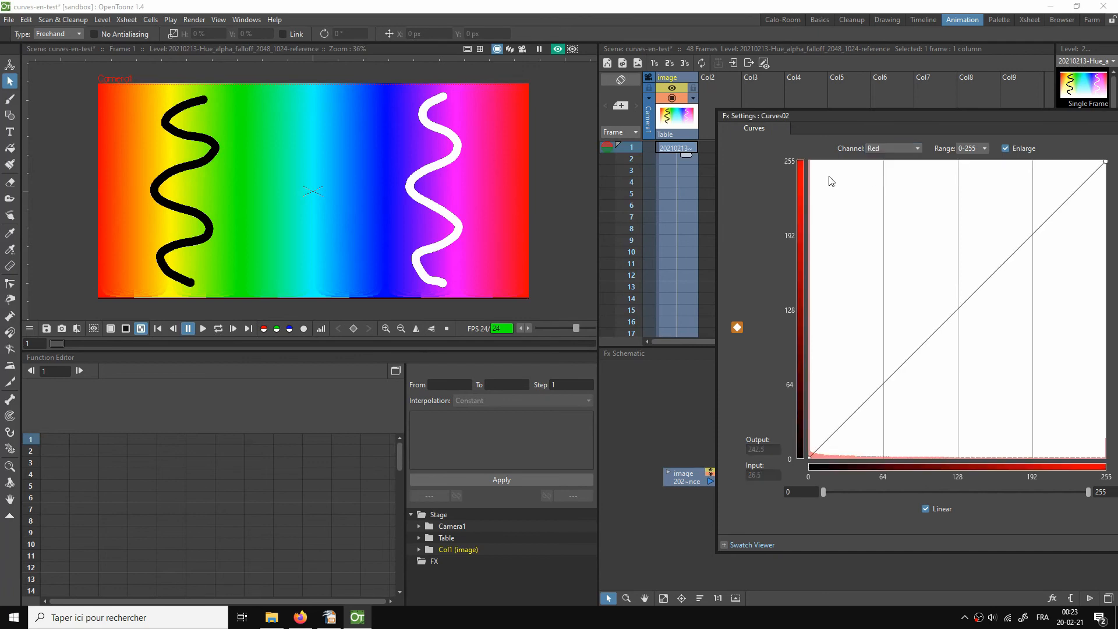
left_click(222, 330)
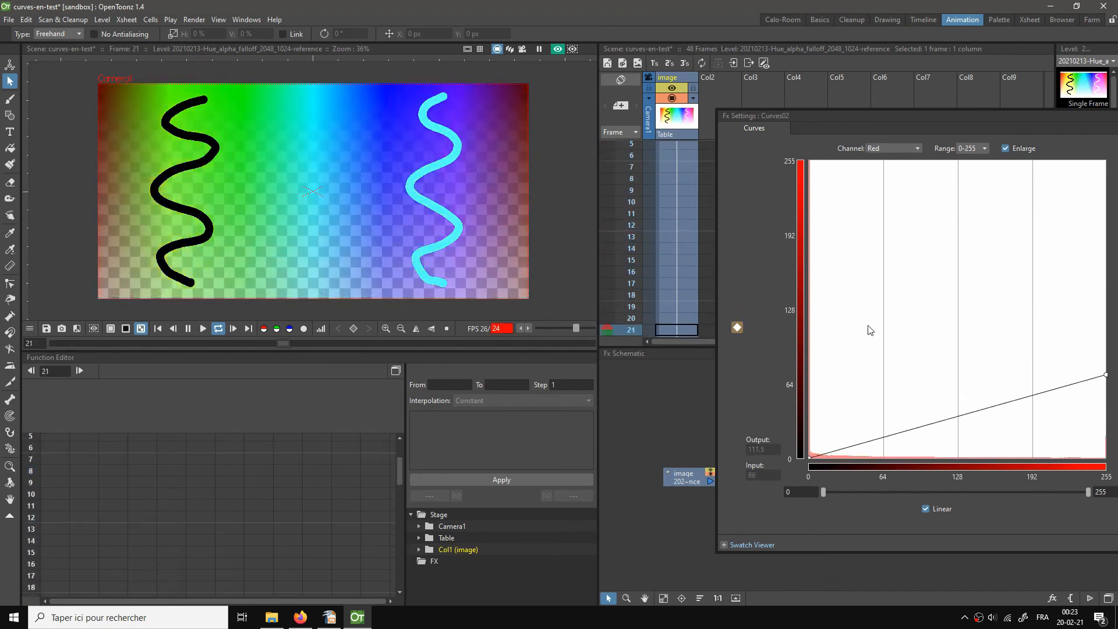
left_click(157, 328)
left_click(188, 328)
Step: Delete the Curves02 node from the Fx Schematic after closing its settings, and select the image node
left_click_drag(885, 117, 754, 119)
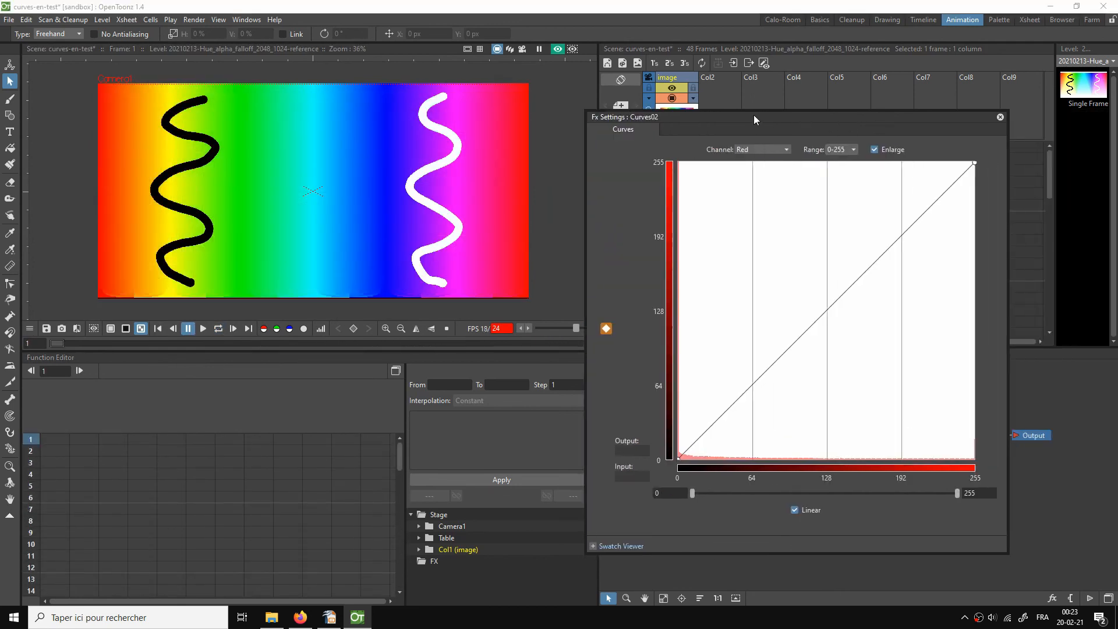
left_click(1000, 118)
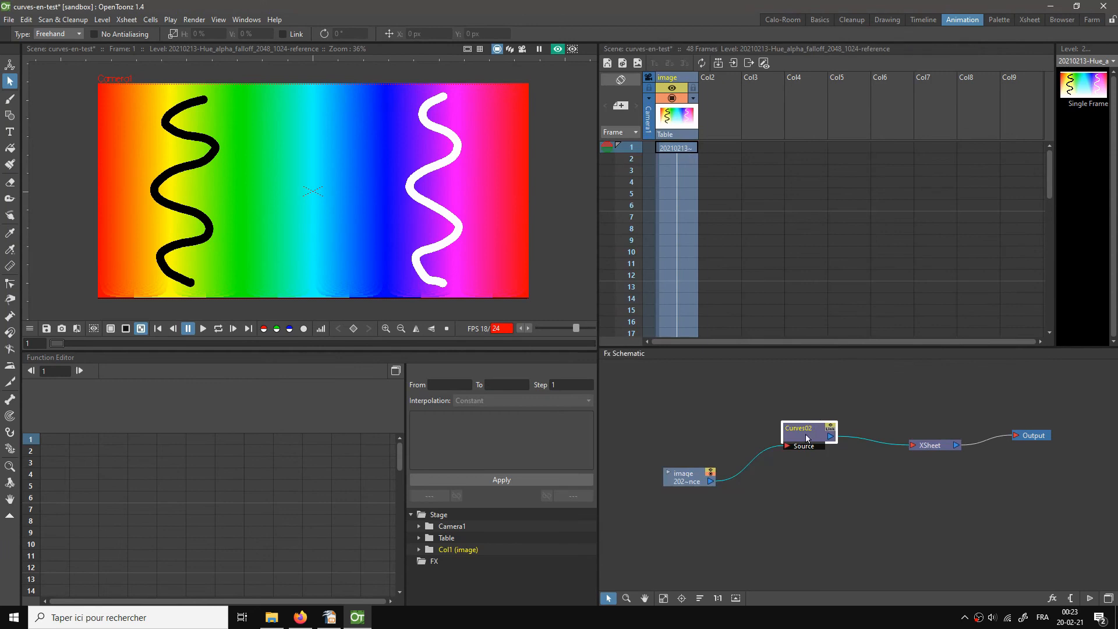
left_click(792, 425)
key("Delete")
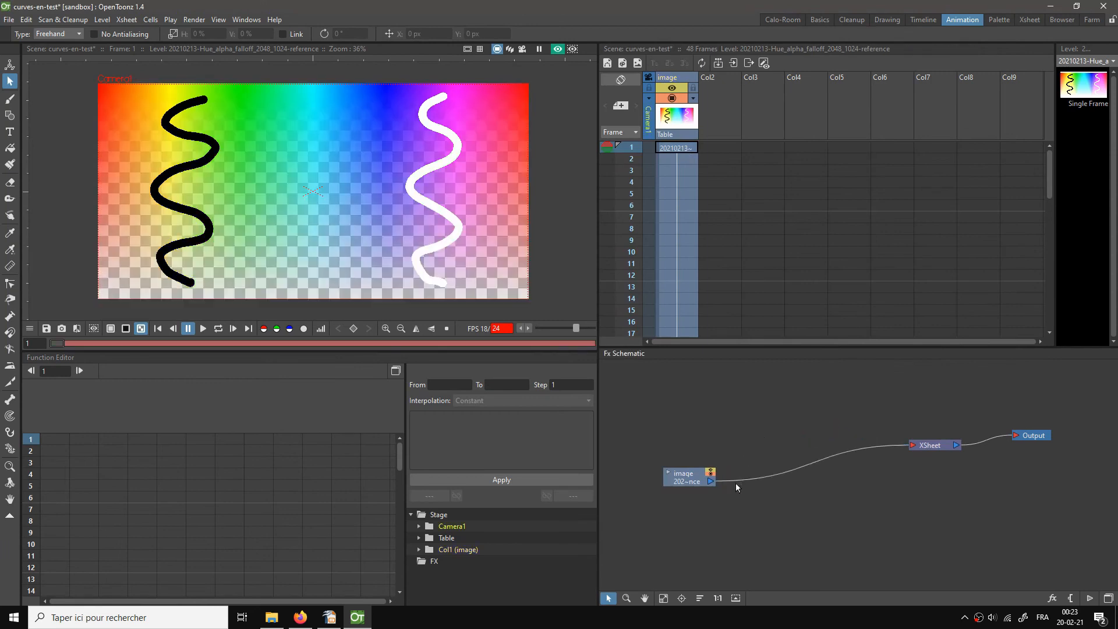
left_click(685, 479)
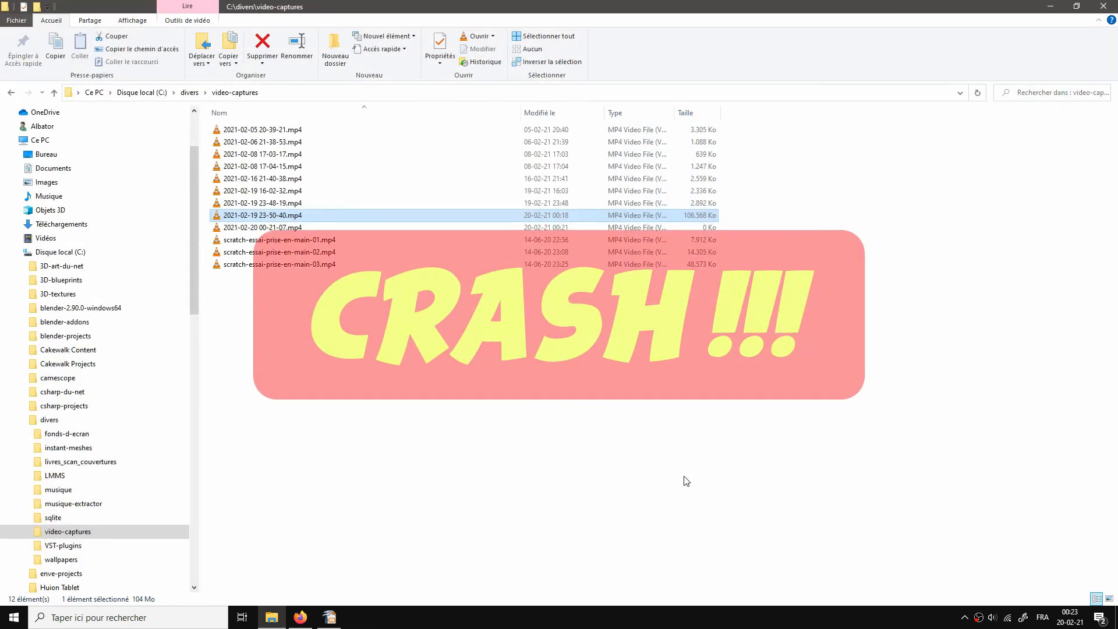
Step: Relaunch OpenToonz from the desktop and open the recent scene curves-en-test
left_click(1116, 618)
double_click(530, 140)
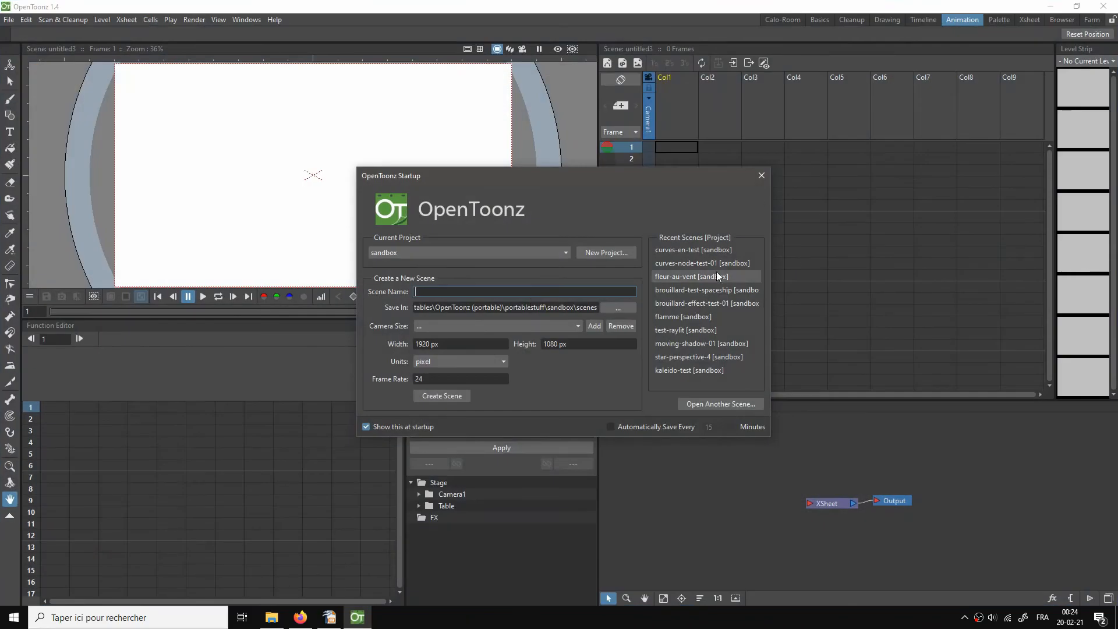
left_click(682, 251)
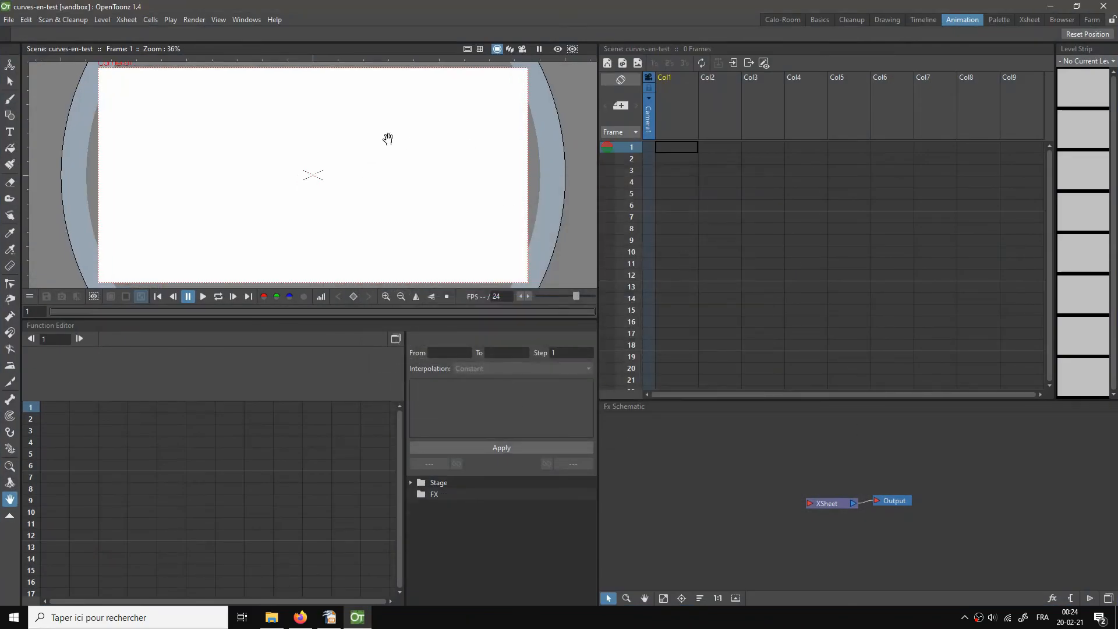
Step: Reposition the Output node farther out in the Fx Schematic, place the XSheet node near it, and activate the Selection tool
left_click_drag(823, 506, 674, 502)
left_click_drag(902, 505, 1056, 492)
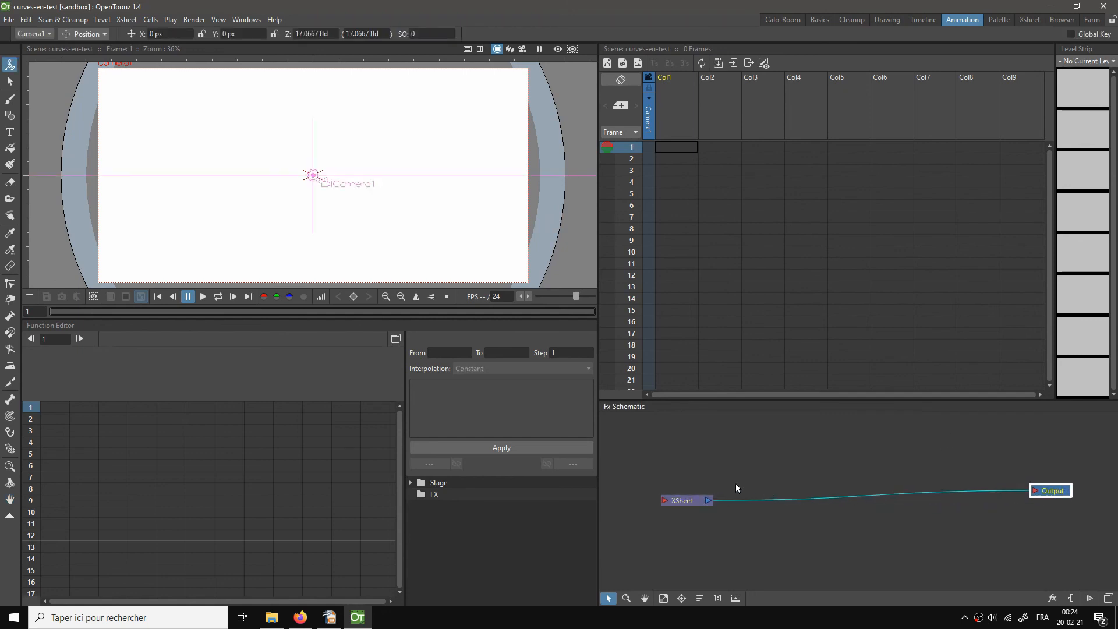
left_click_drag(684, 501, 931, 502)
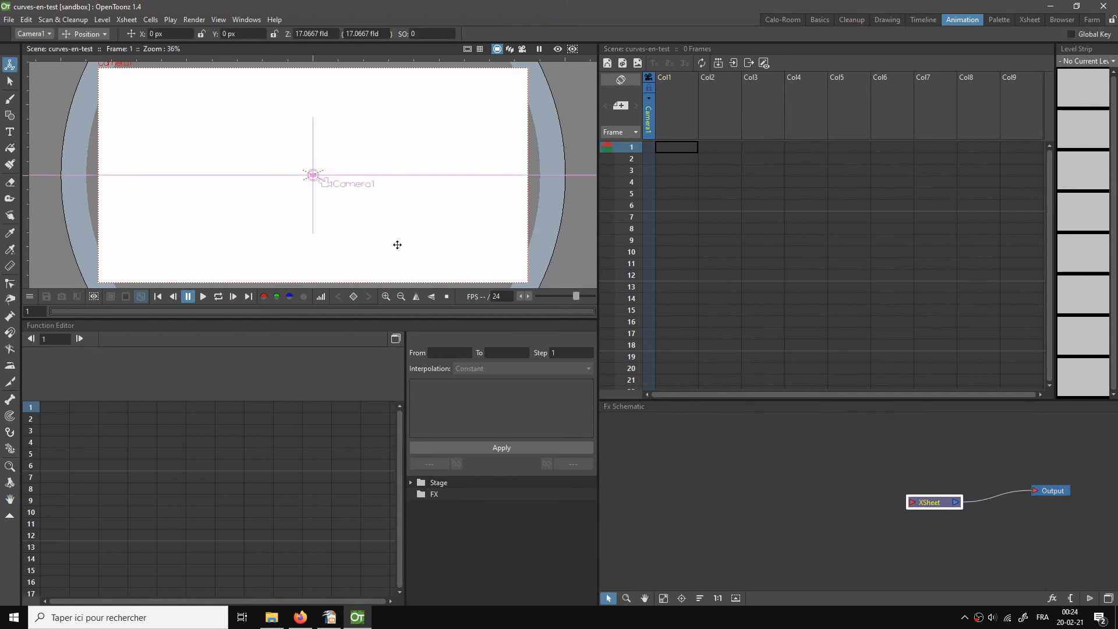
left_click(10, 81)
Step: Load the bird clip-art PNG from C:\TEMP-03\tuto-prep-curves-node into Col1 at frame 1, keeping its original location
left_click(268, 621)
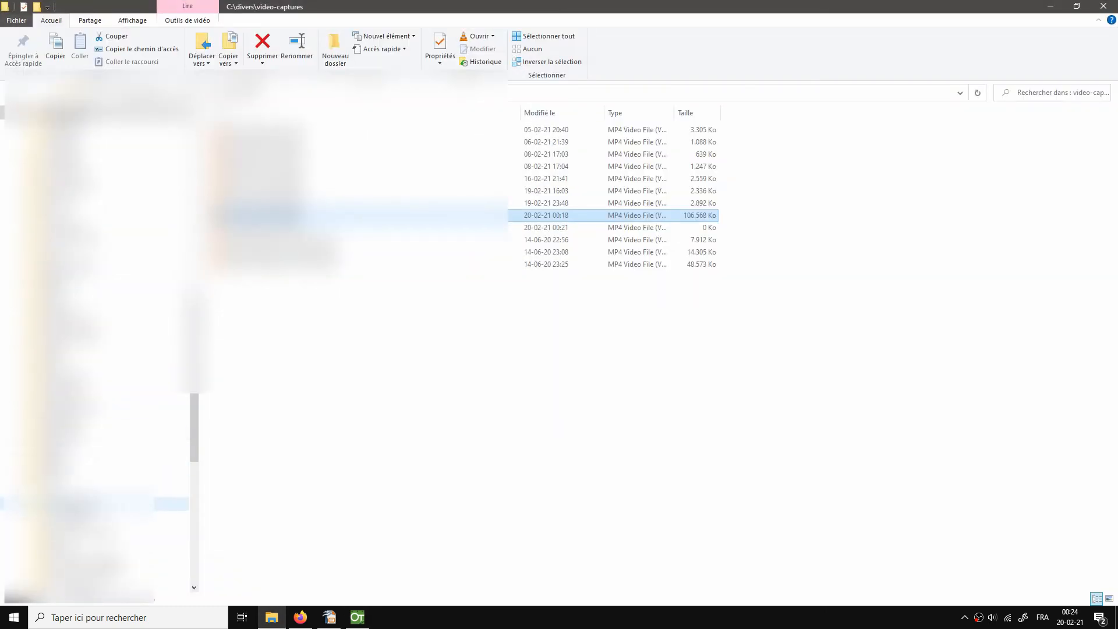
left_click(87, 475)
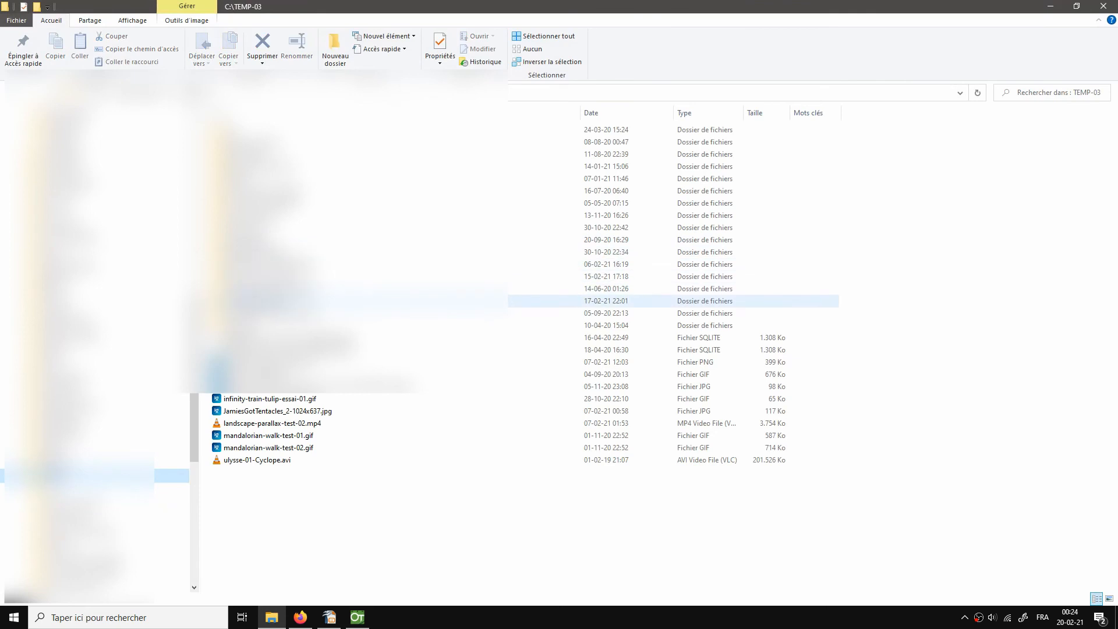
double_click(262, 301)
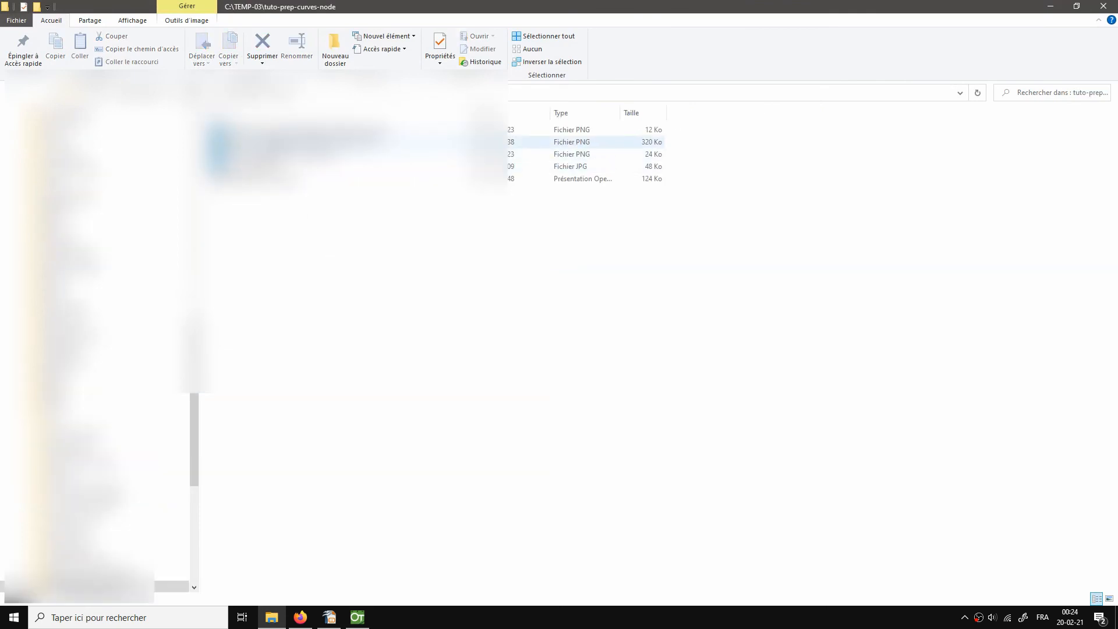
left_click_drag(280, 141, 674, 147)
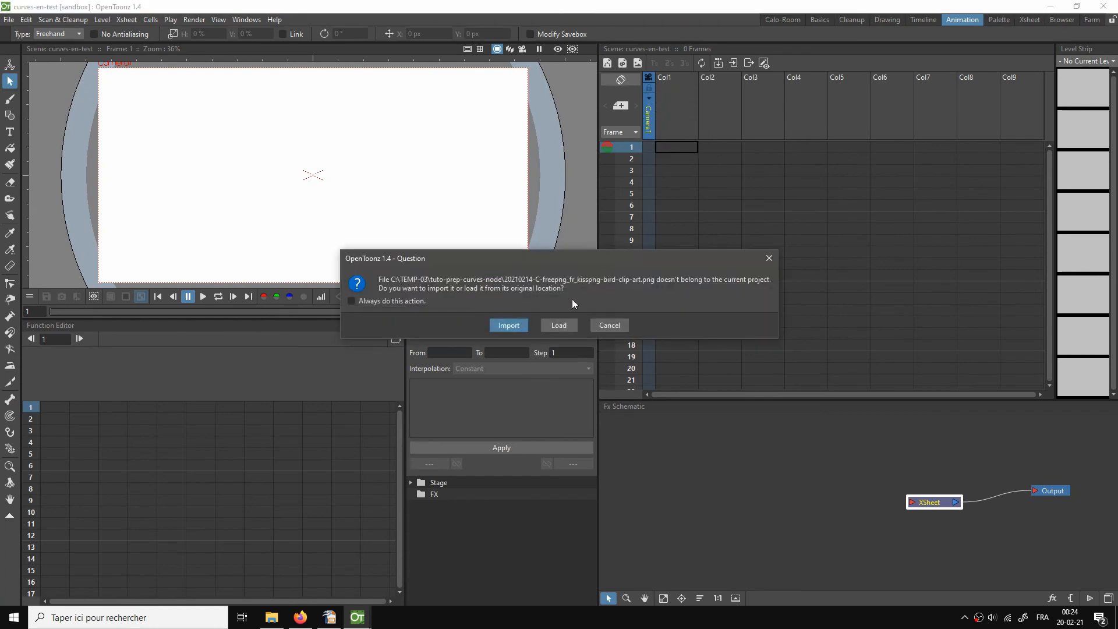
left_click(553, 328)
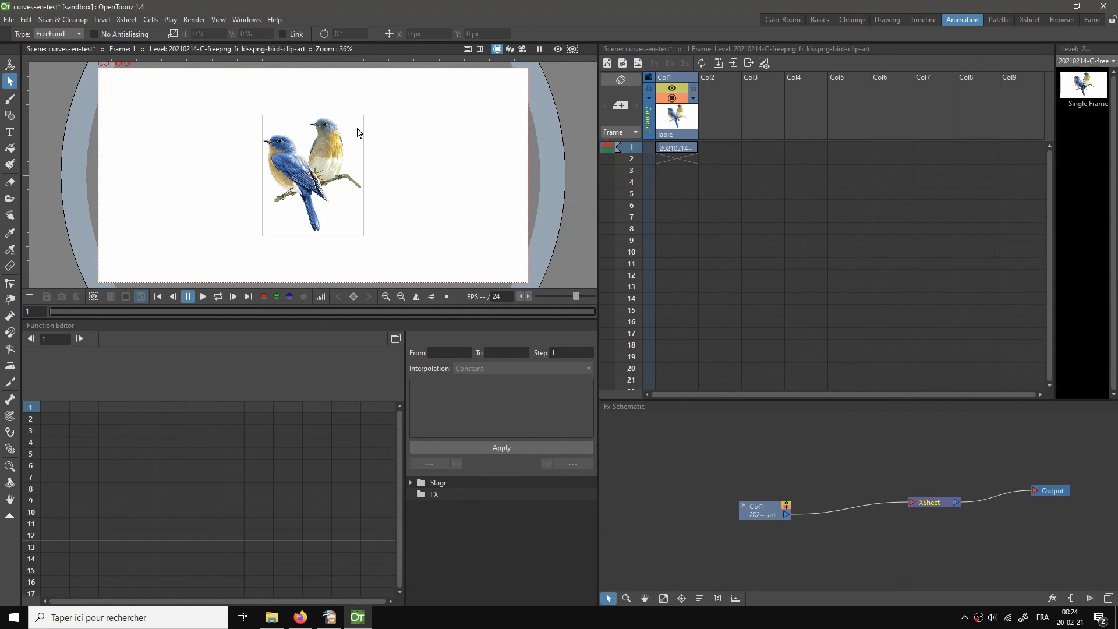
Step: Activate the Animate tool, move the Col1 node farther from XSheet, and add an Image_Adjust Curves effect to the schematic
key("a")
left_click_drag(755, 514, 678, 502)
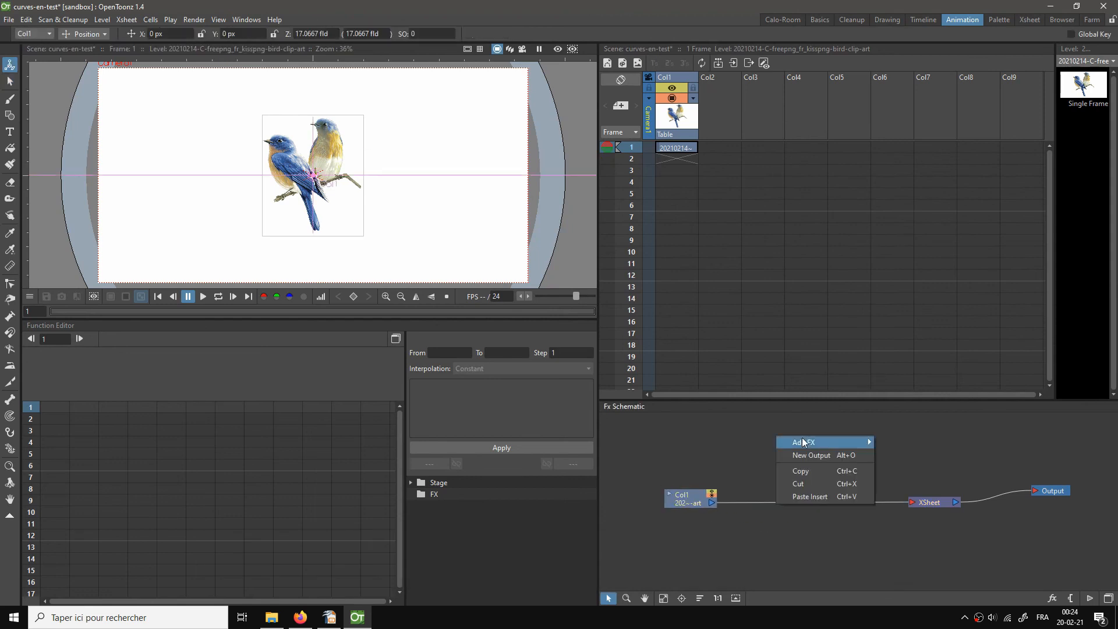
right_click(776, 435)
mouse_move(812, 441)
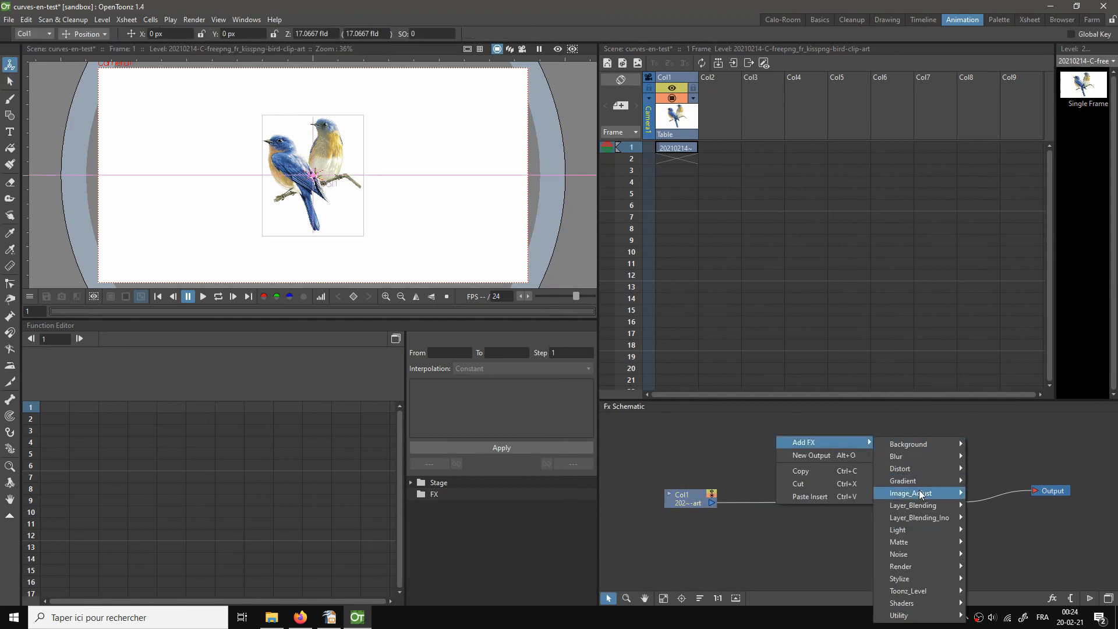
mouse_move(919, 492)
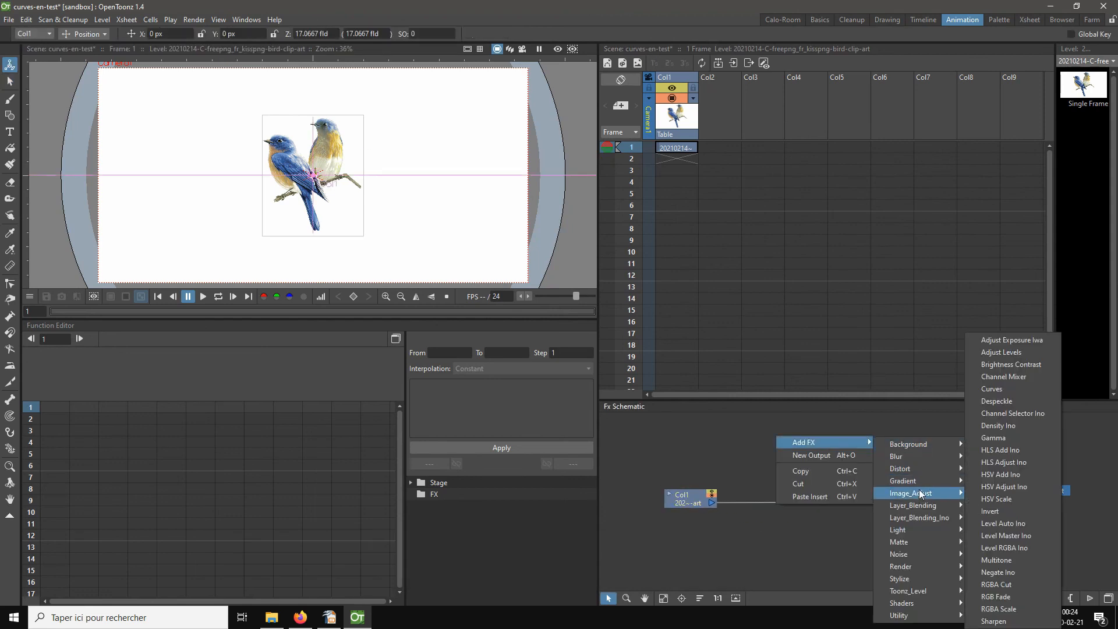
left_click(1013, 390)
Step: Remove the direct link from Col1 to XSheet and wire the Curves01 node between them
left_click(781, 503)
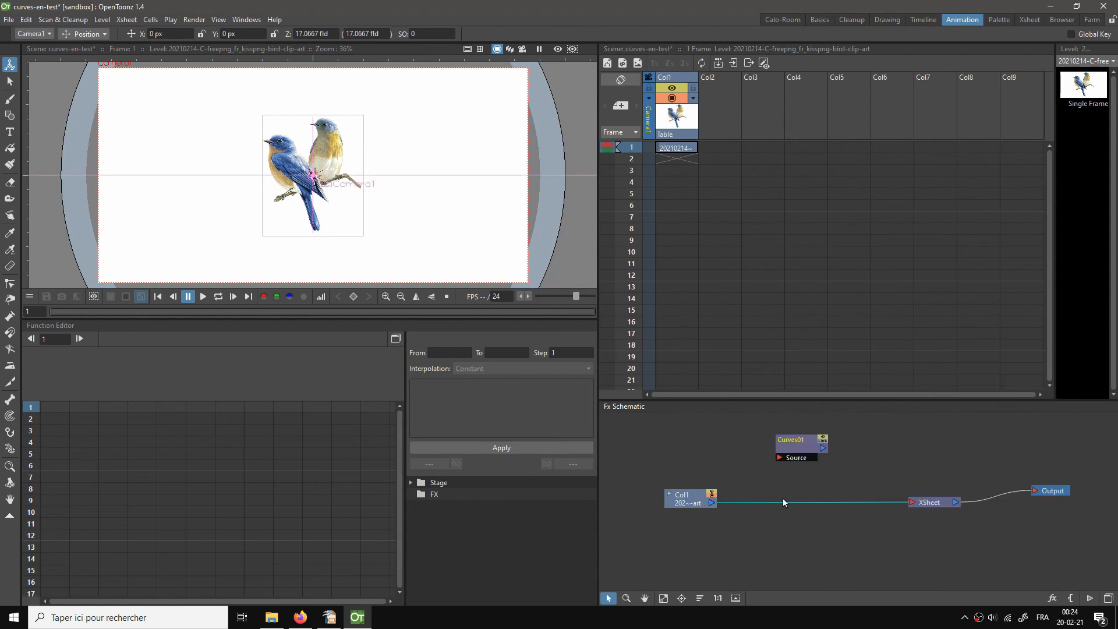
key("Delete")
left_click(717, 504)
left_click_drag(714, 504, 897, 502)
left_click_drag(800, 447, 817, 479)
Step: Turn on the rendered preview and compare the white and black backgrounds, ending with the checkered background
left_click(557, 49)
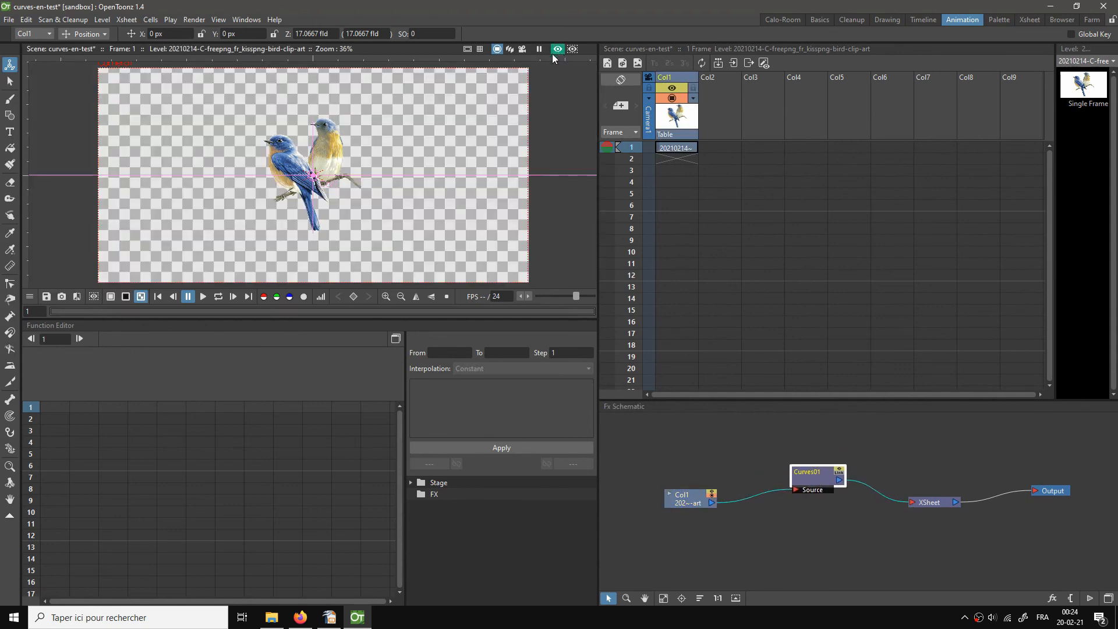
left_click(141, 296)
left_click(110, 299)
left_click(129, 297)
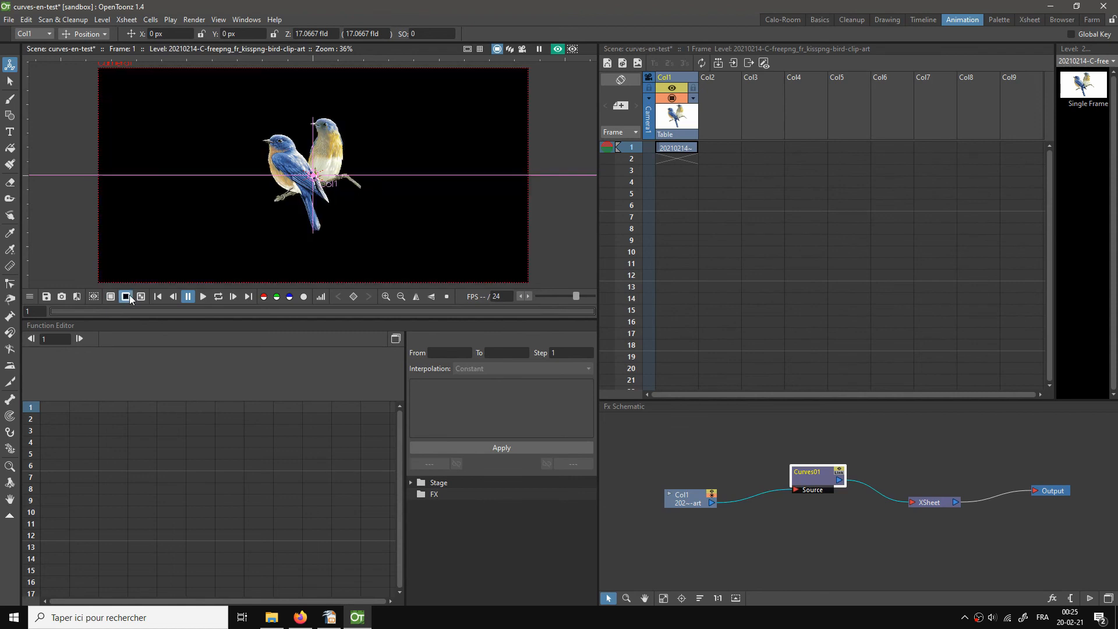
left_click(141, 297)
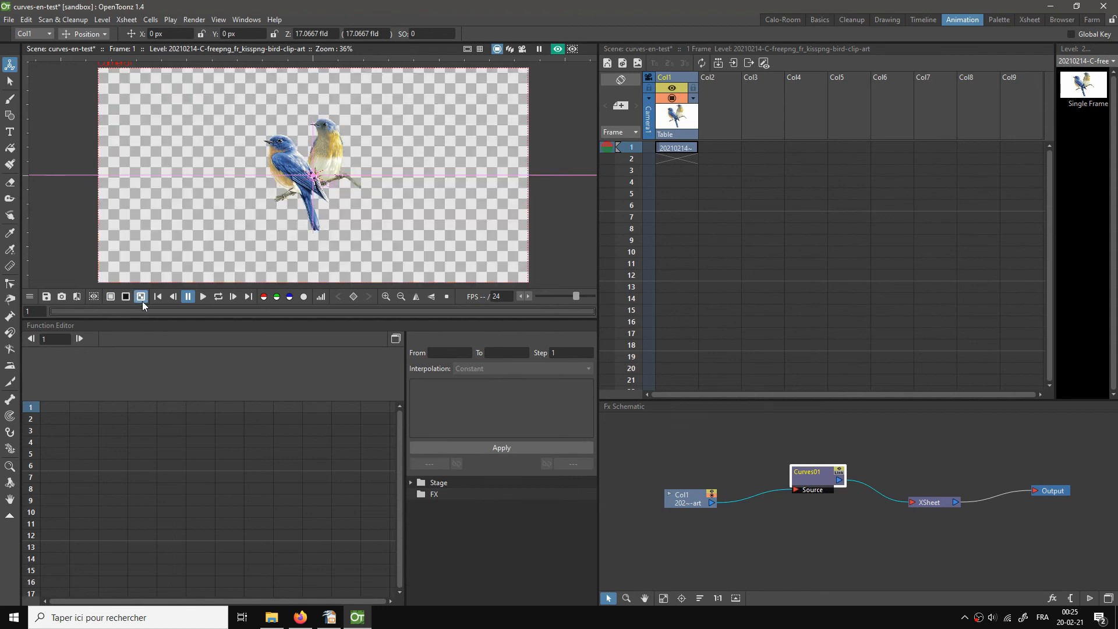
left_click(556, 50)
left_click(557, 50)
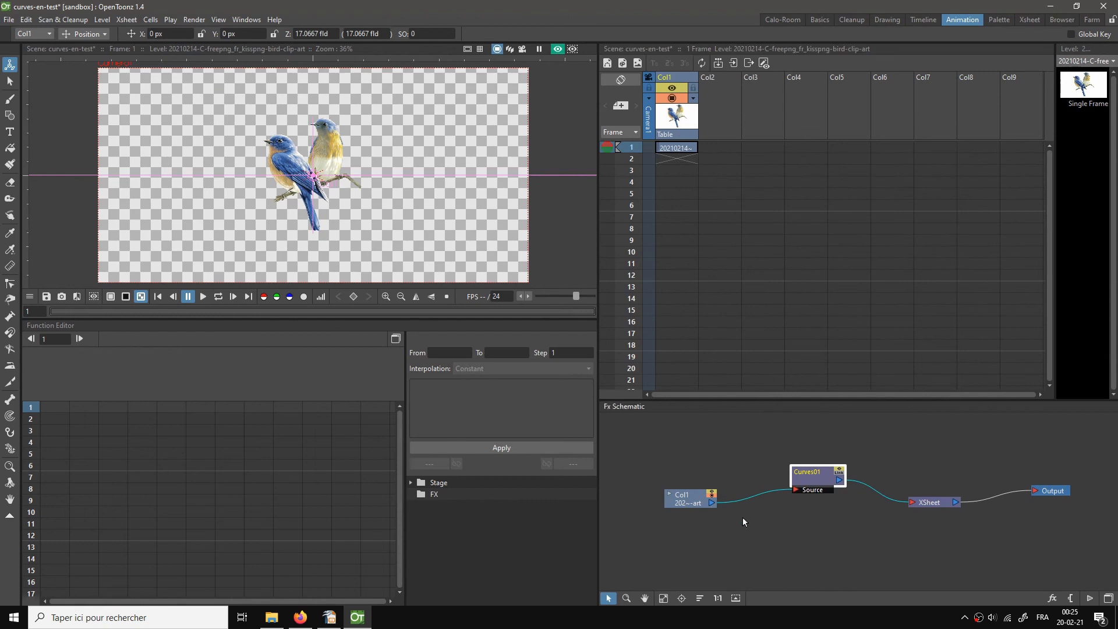
Step: Open the Curves01 settings with the graph enlarged, zoom in on the birds, and switch to the Selection tool
left_click_drag(688, 499, 646, 502)
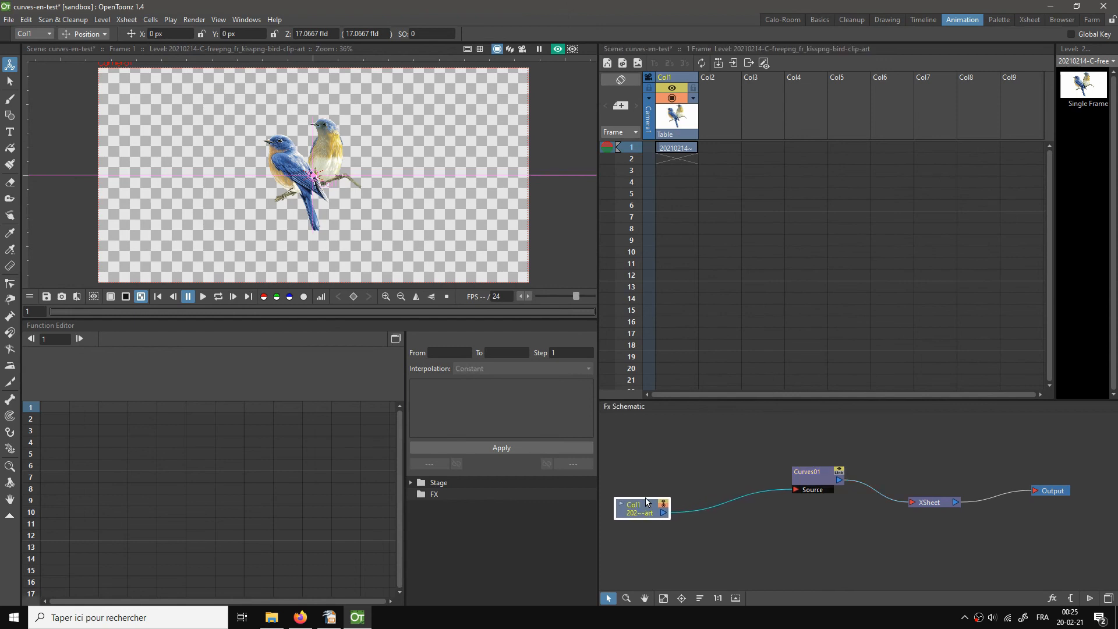
double_click(826, 485)
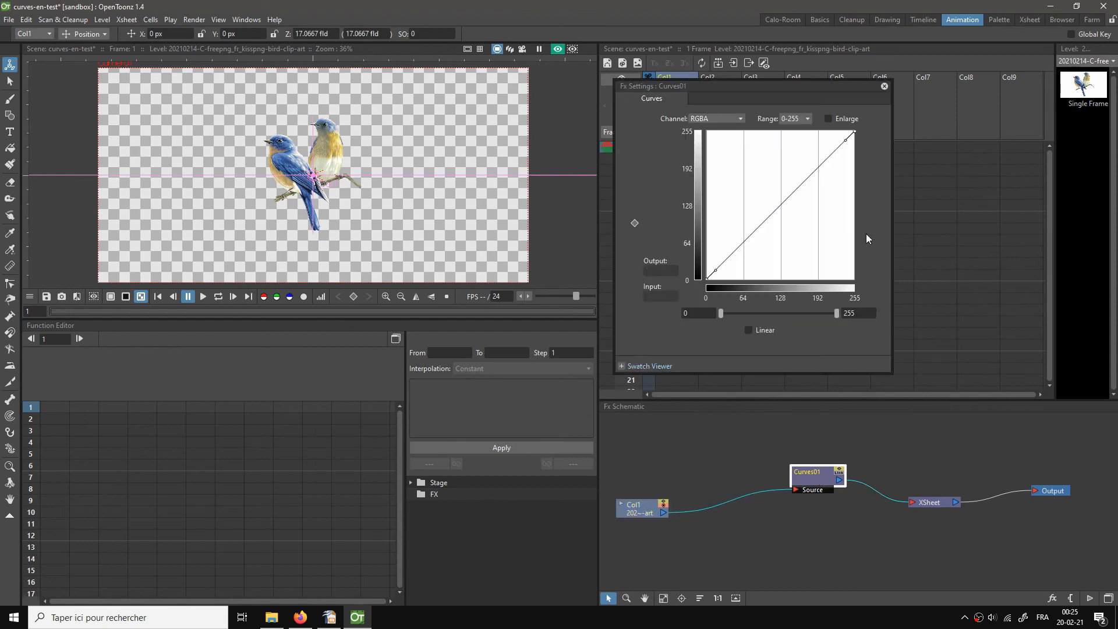
left_click(828, 119)
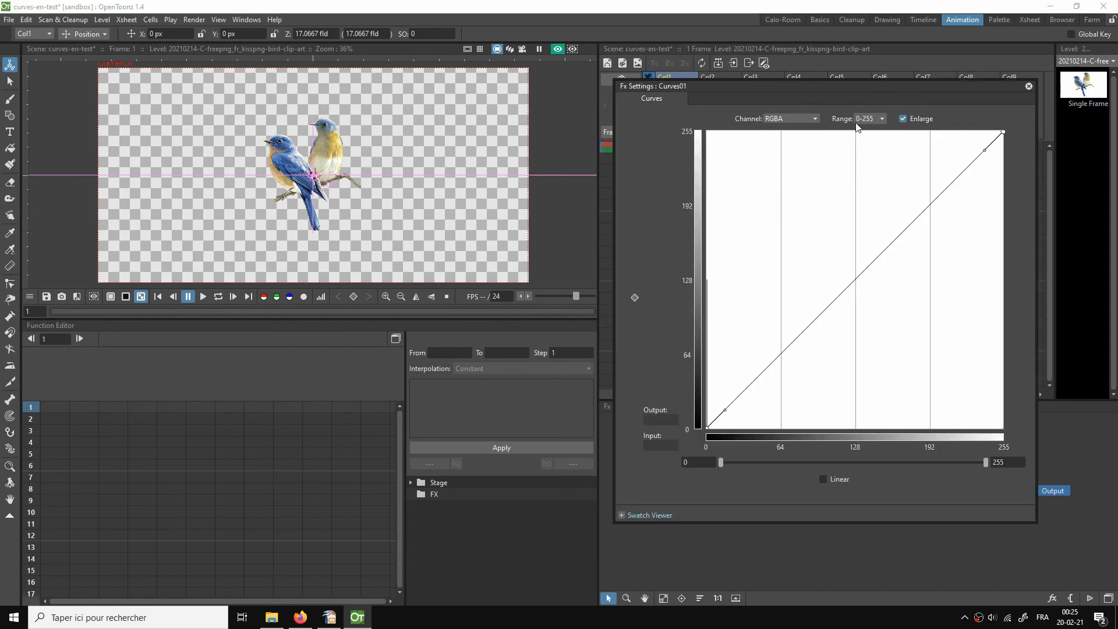
left_click_drag(836, 88, 808, 120)
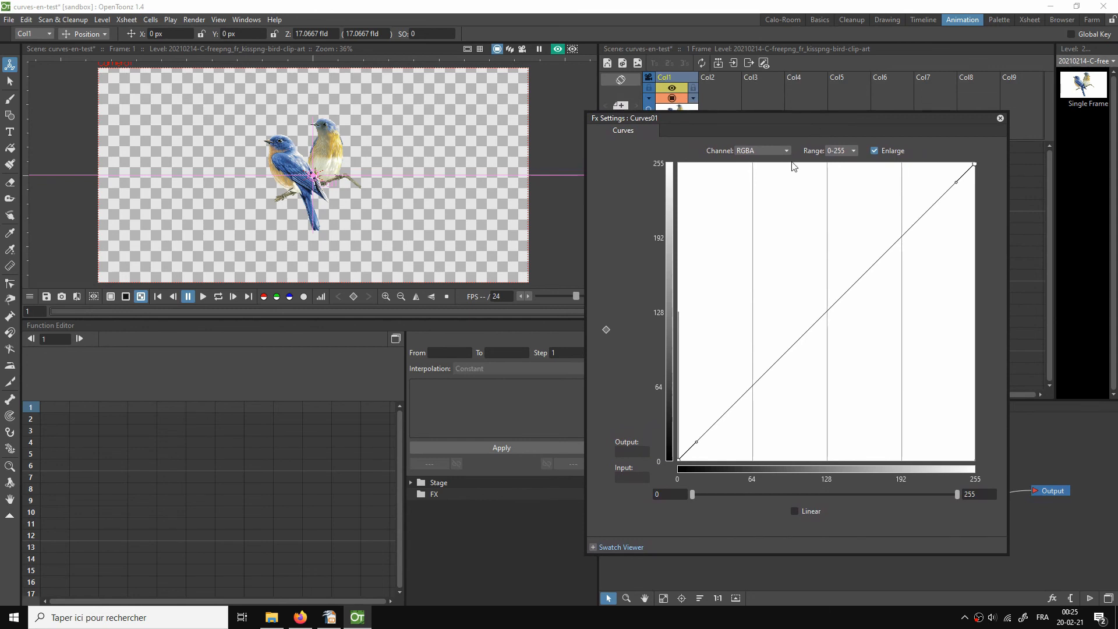
scroll(456, 153, "up", 2)
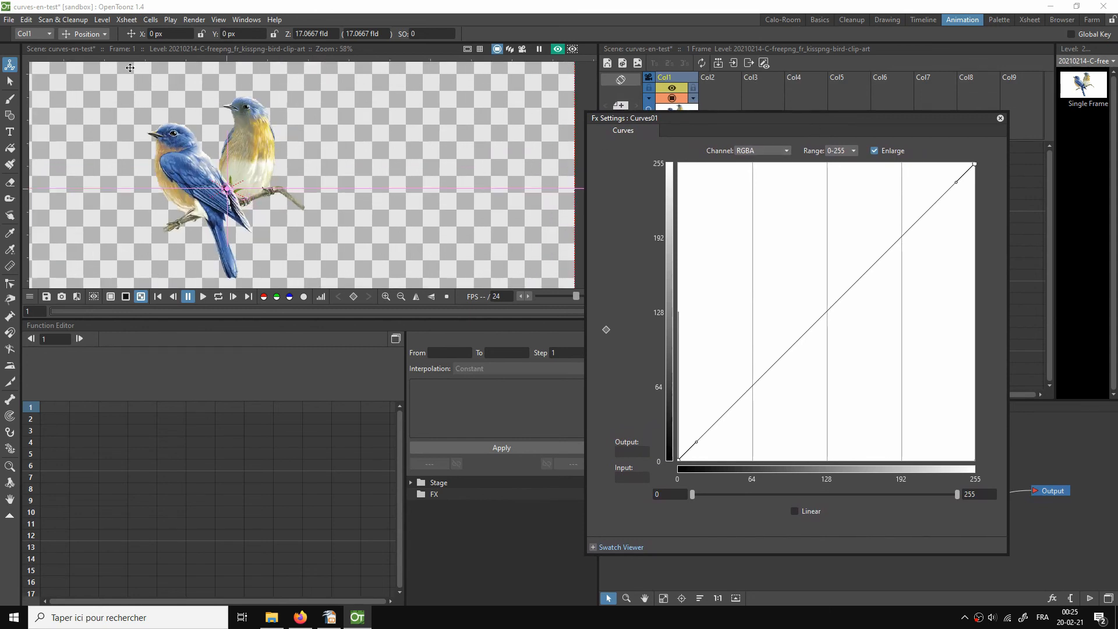
left_click(9, 81)
Step: Invert the linear RGB curve by setting its output to 255 at input 0 and to 0 at input 255
left_click(742, 150)
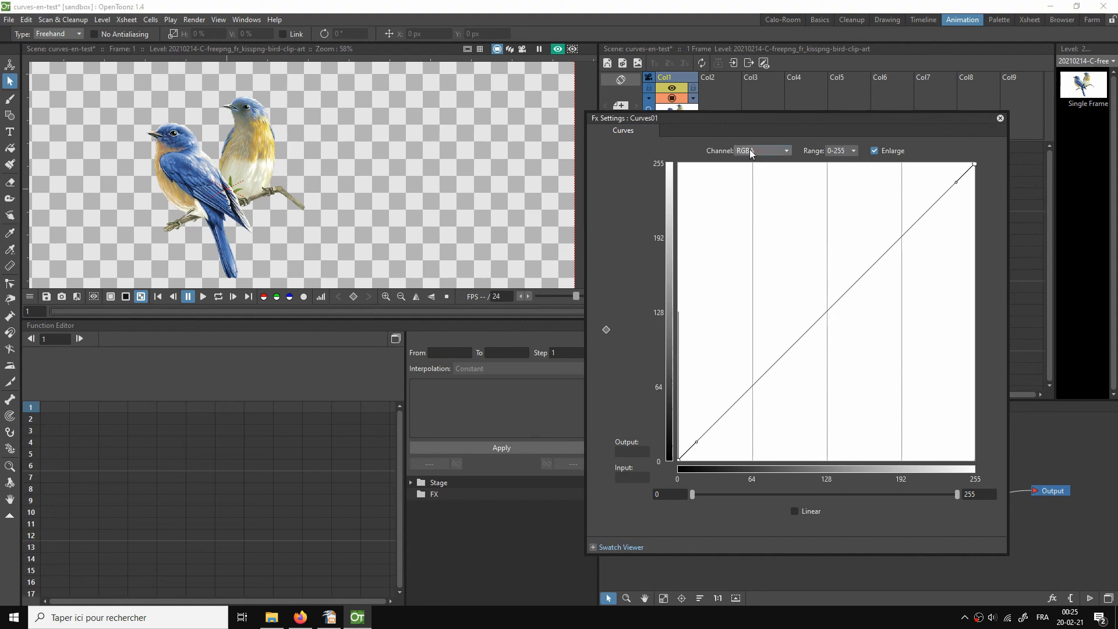
left_click(746, 170)
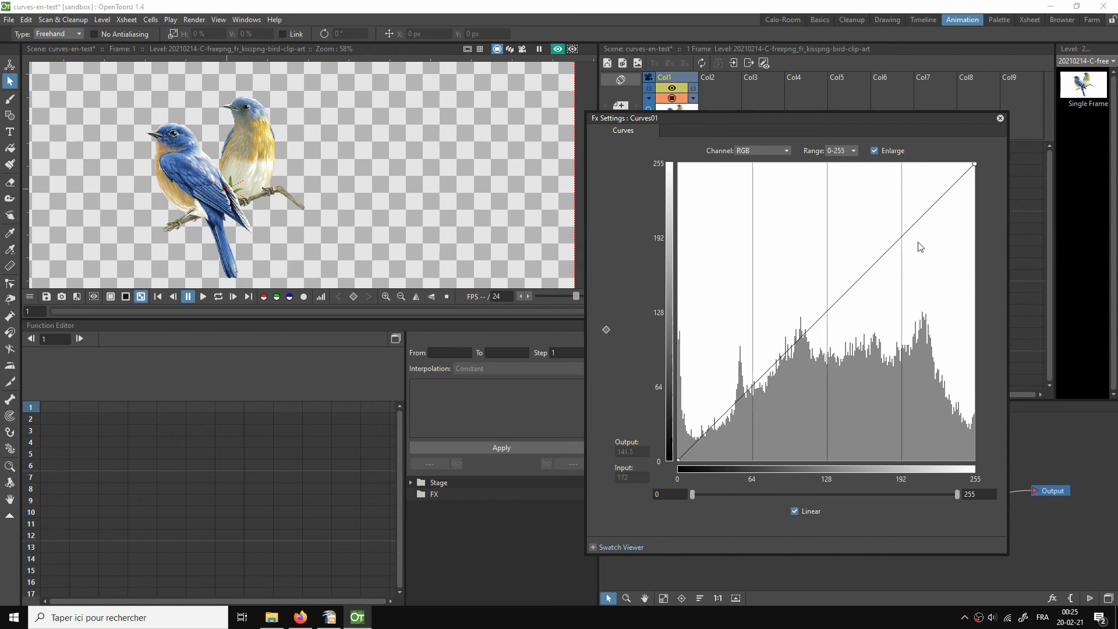
left_click_drag(677, 459, 670, 165)
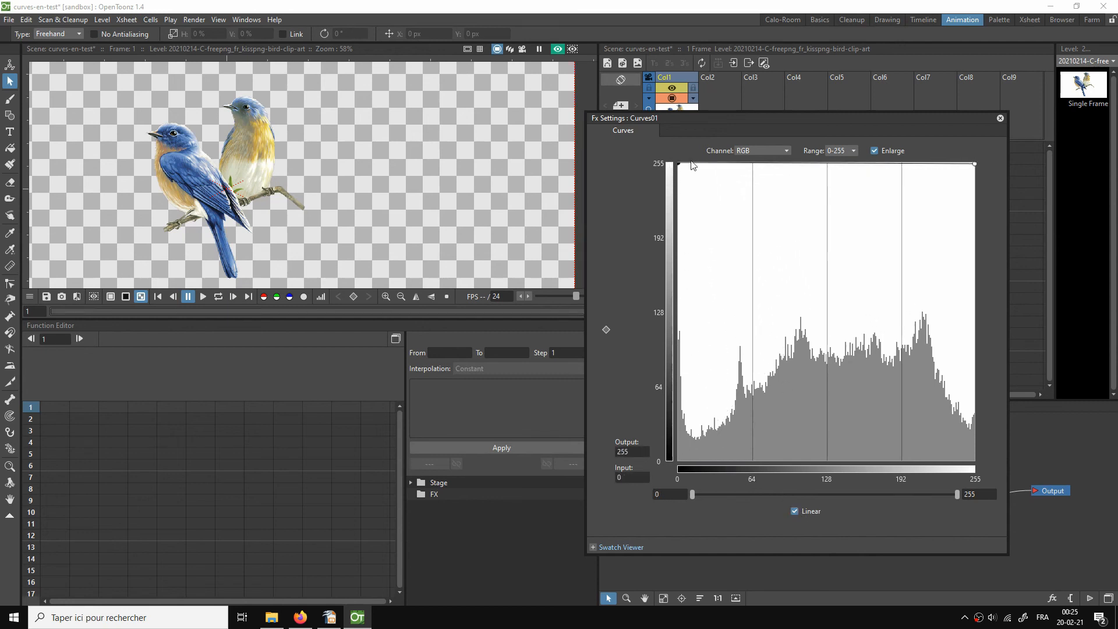
left_click_drag(976, 163, 980, 477)
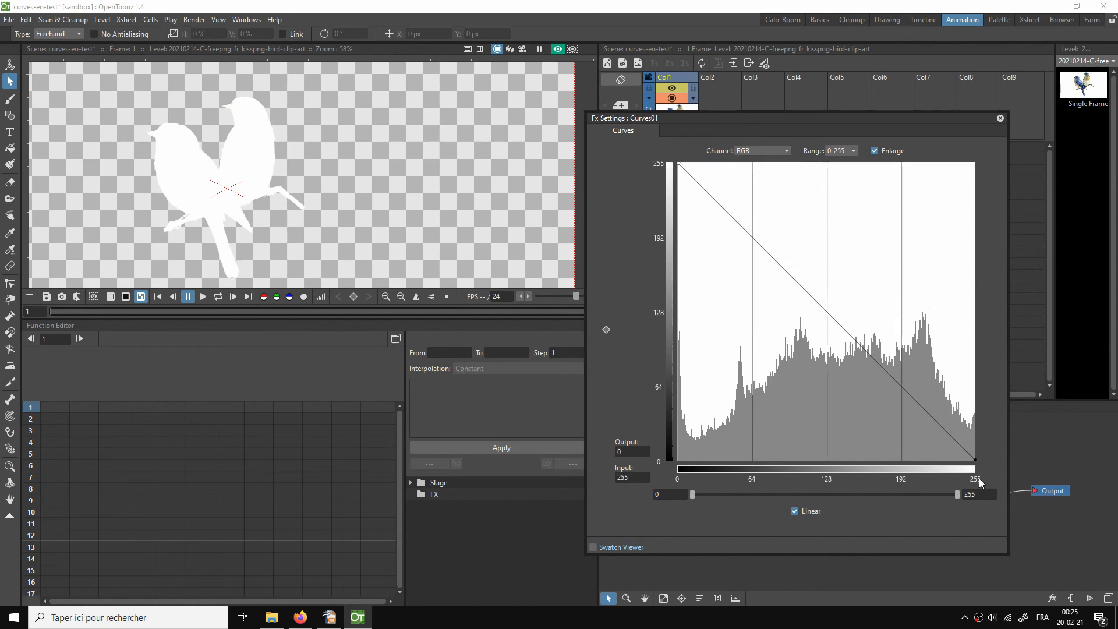
Step: Enlarge the viewer to inspect the inverted birds up close, and restore the RGB curve to its straight ascending diagonal
scroll(237, 156, "up", 4)
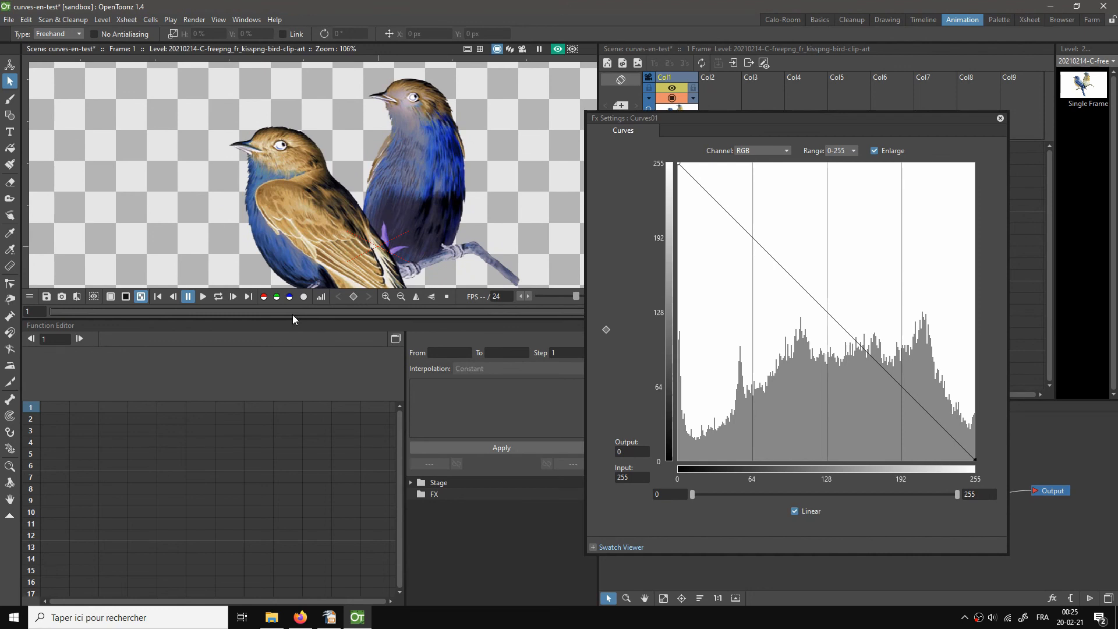
left_click_drag(292, 318, 309, 450)
left_click_drag(318, 404, 242, 362)
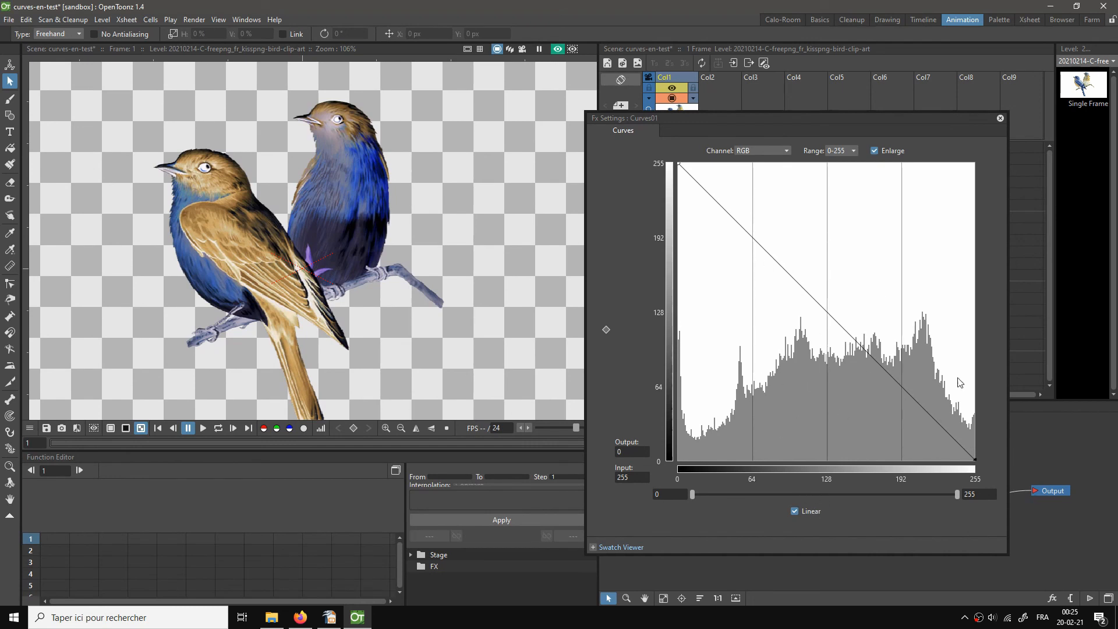
left_click_drag(976, 458, 984, 155)
left_click_drag(679, 164, 651, 468)
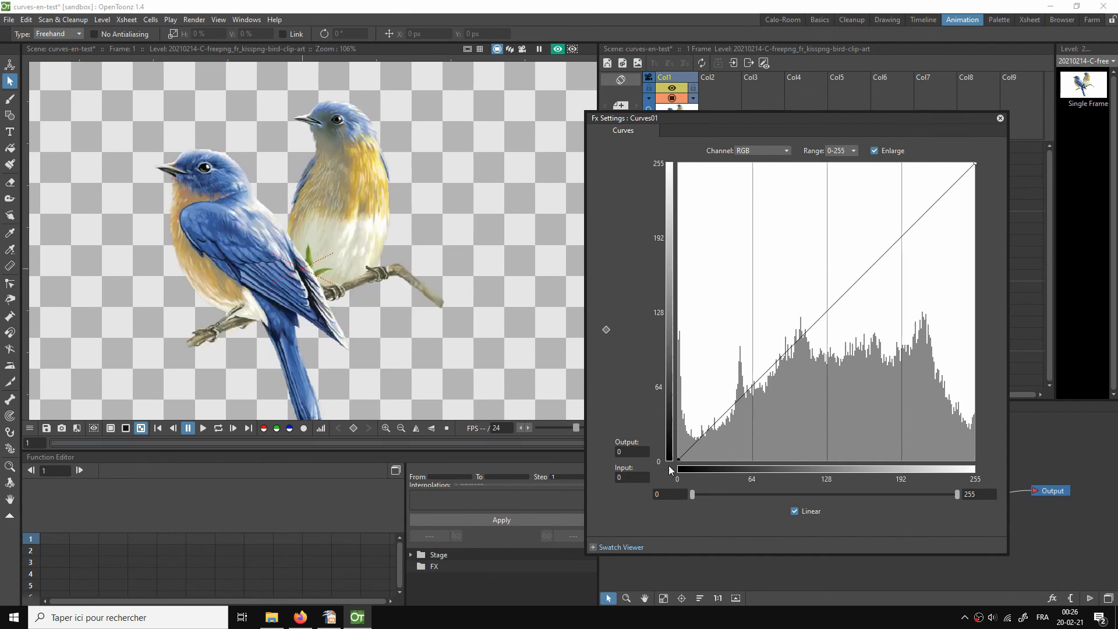
Step: Switch to the Red channel, turn off Linear, and add a control point in the darker range that pulls the curve down
left_click(756, 151)
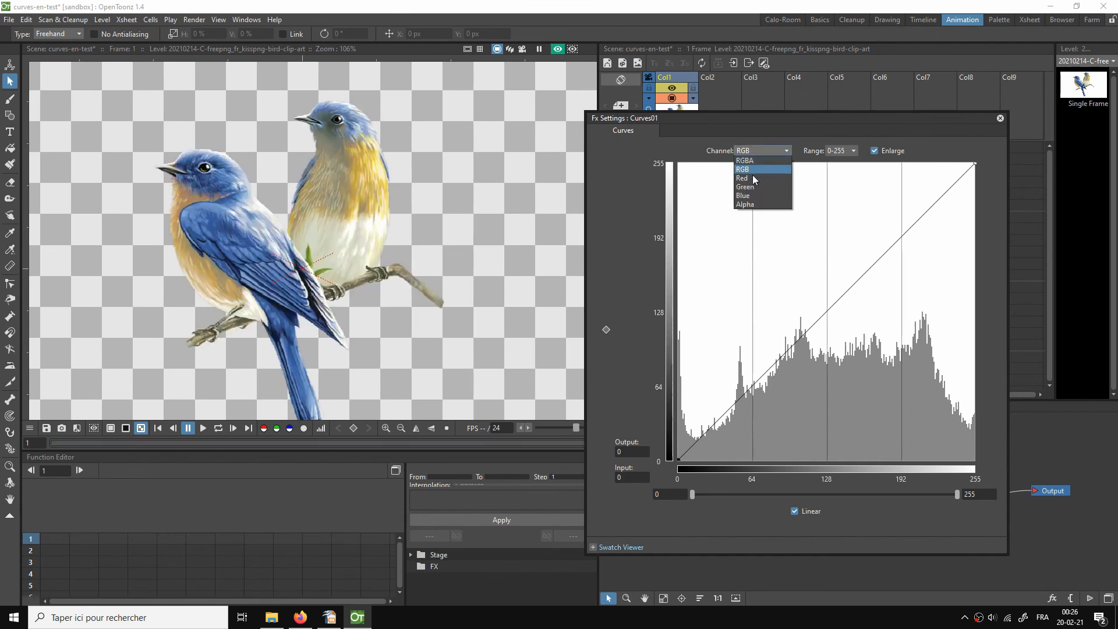
left_click(750, 170)
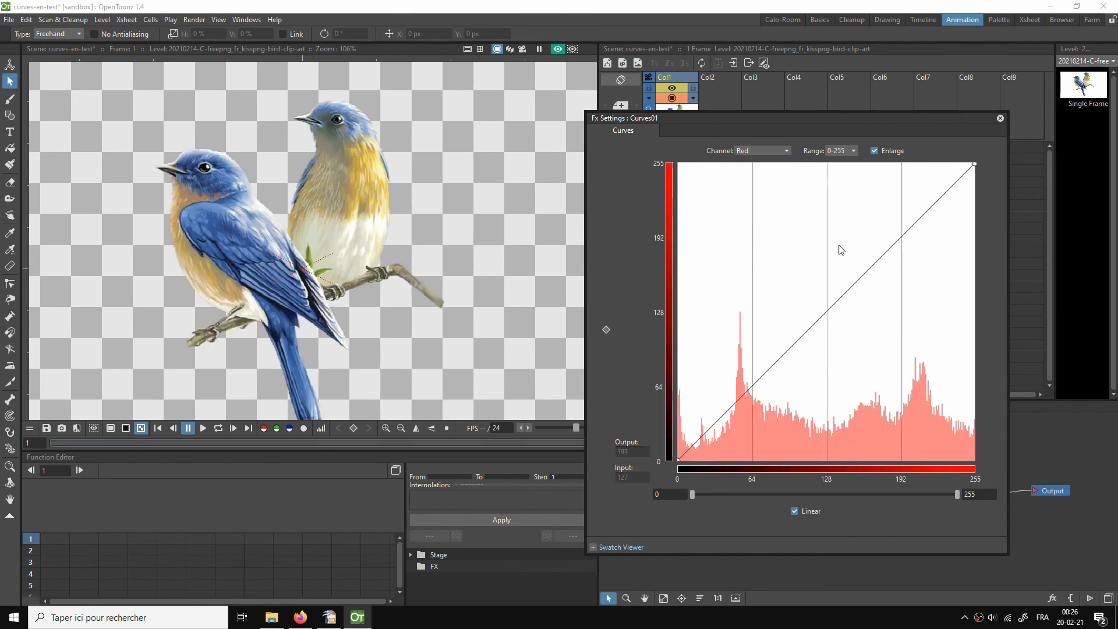
left_click(802, 513)
left_click_drag(776, 374, 800, 411)
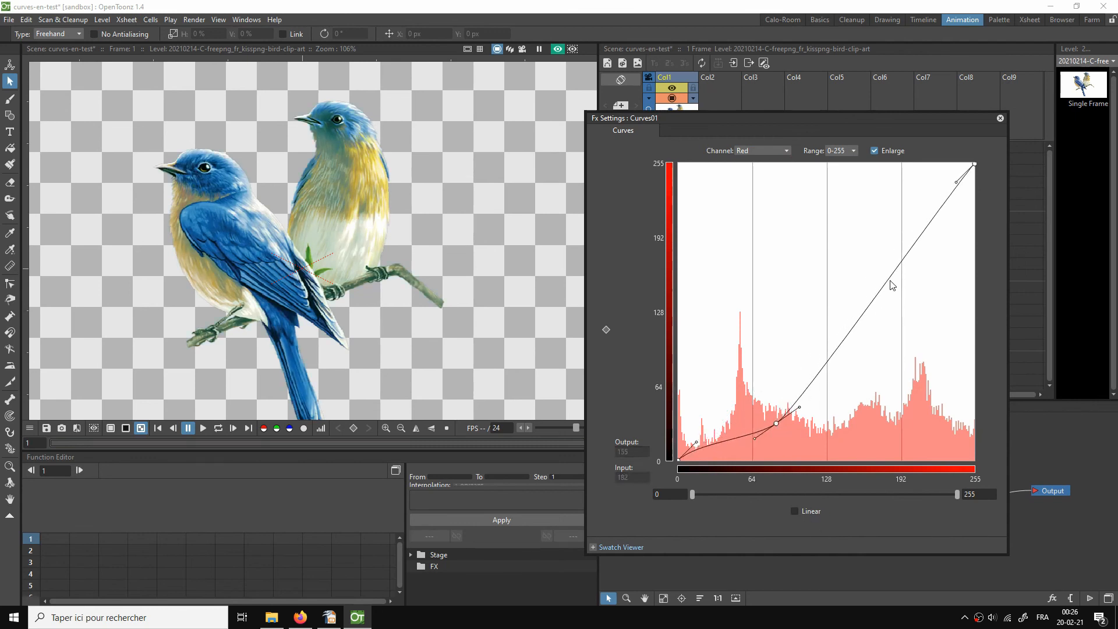
Step: Add an upper Red point at input 150.5, output 219.5, and stretch the lower point's handles to steepen the S-curve
left_click_drag(890, 286, 838, 245)
left_click_drag(893, 208, 853, 205)
left_click(867, 221)
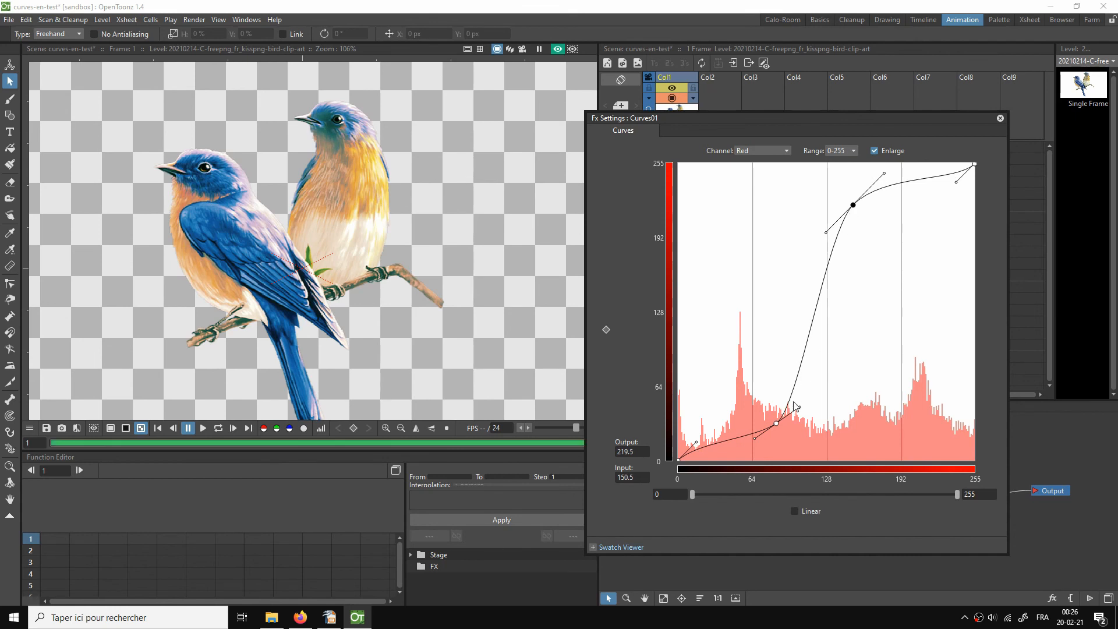
left_click(800, 407)
left_click_drag(803, 406, 748, 452)
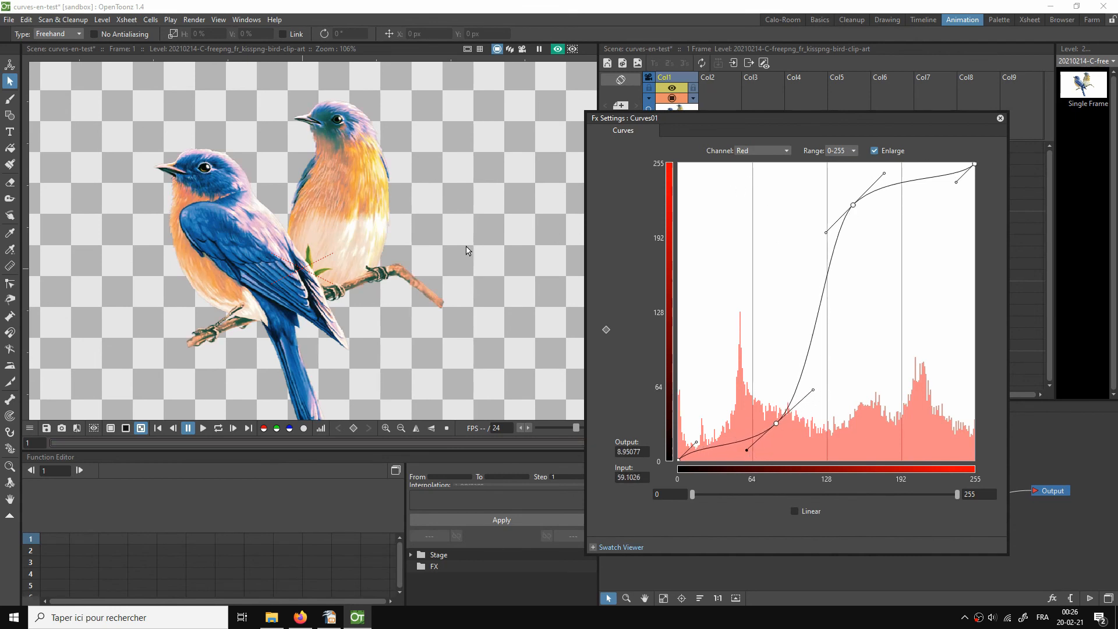
Step: Switch to the Alpha channel, enable Linear, and raise the curve's start point to output 255 at input 0
left_click(770, 150)
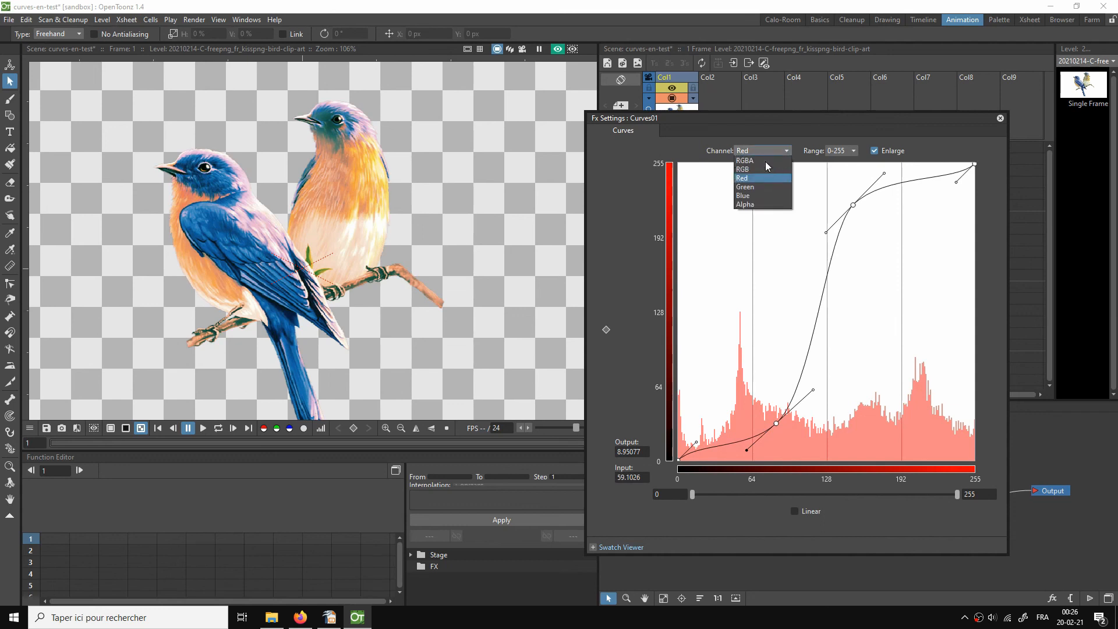
left_click(759, 209)
scroll(187, 232, "down", 4)
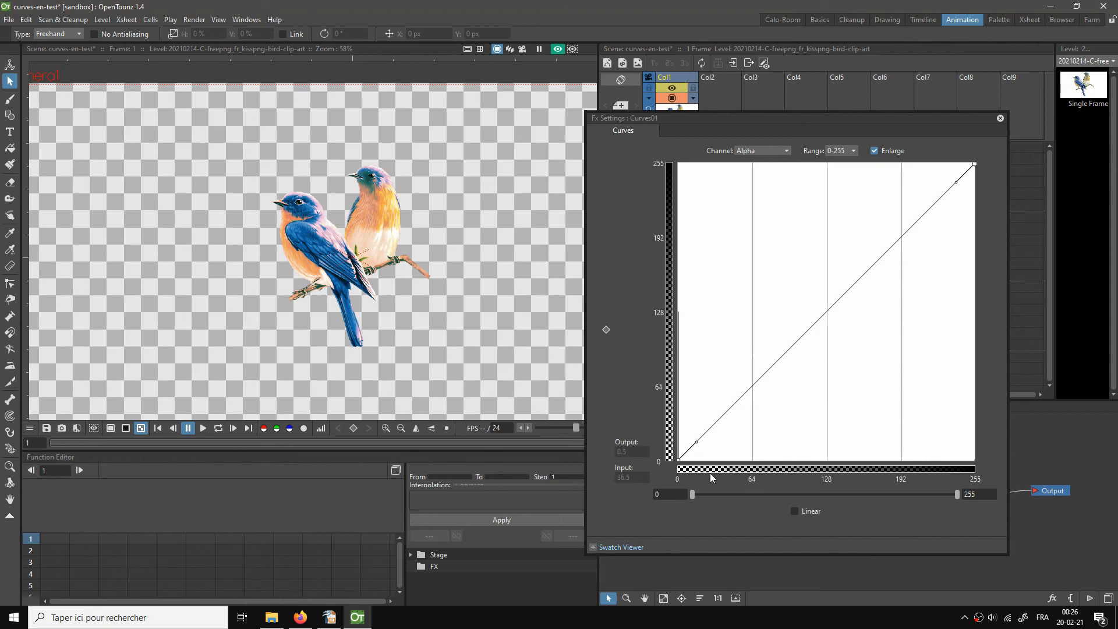
left_click(793, 513)
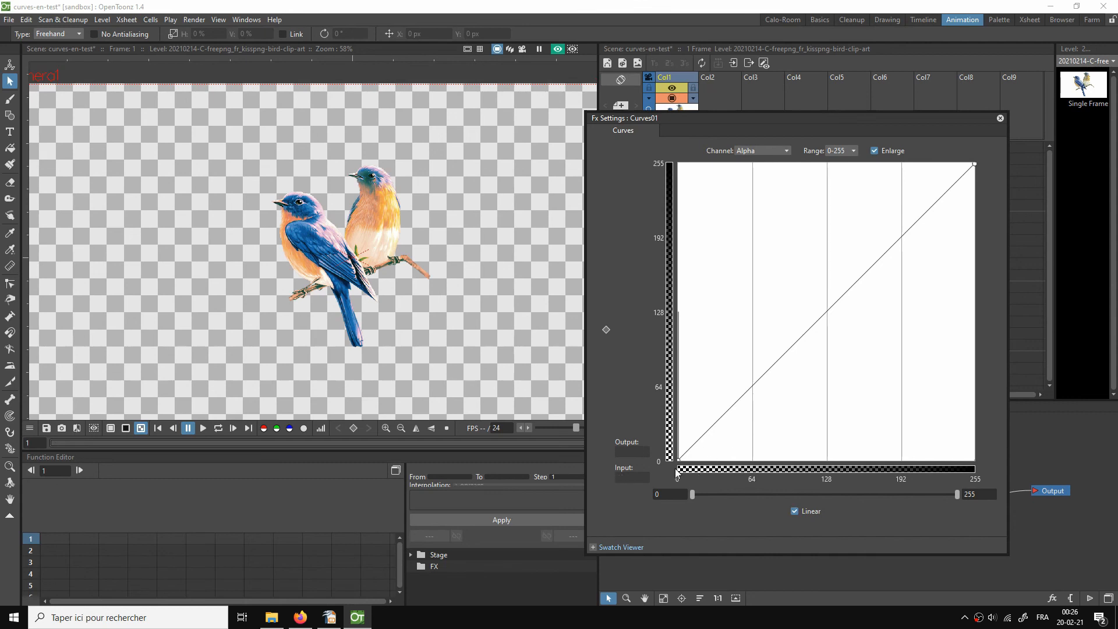
left_click_drag(679, 464, 656, 165)
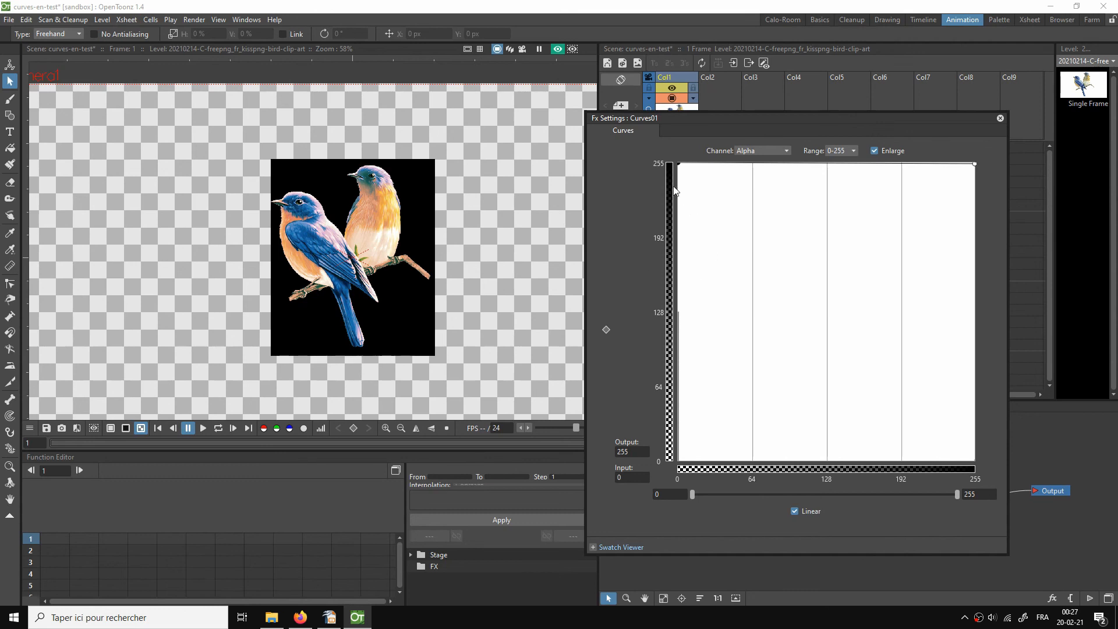
Step: Restore the Alpha curve to its straight ascending diagonal by returning the start point to output 0
left_click(749, 152)
left_click(749, 153)
left_click_drag(679, 165, 672, 462)
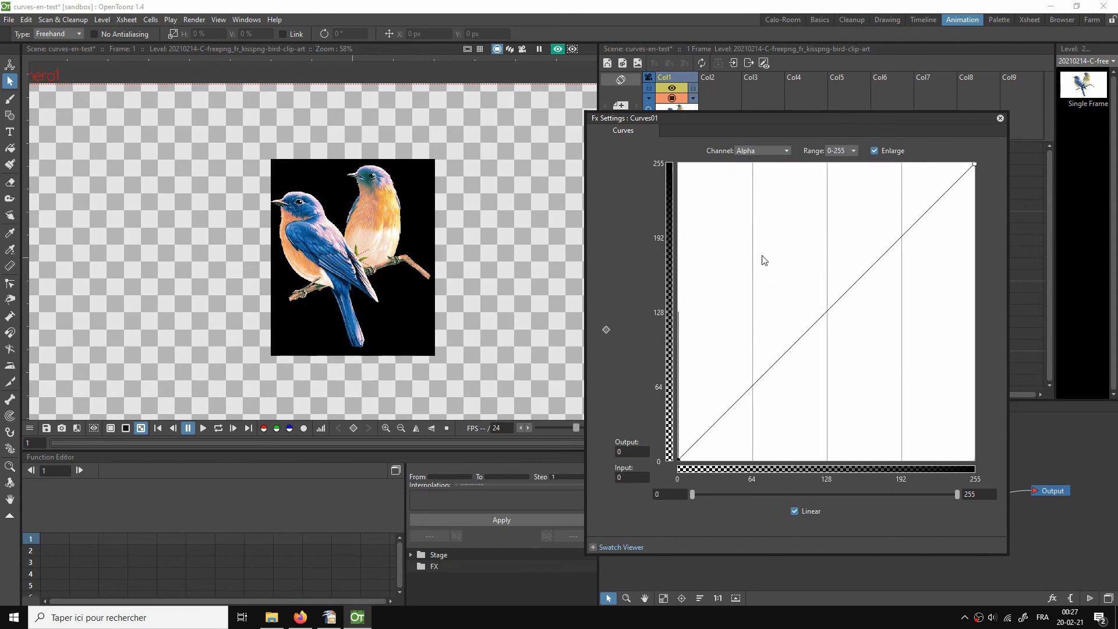
Step: Shape the Green curve with a low point at input 101.5, output 46, and two upper points at output about 214, the last at input 207
left_click(757, 151)
left_click(743, 187)
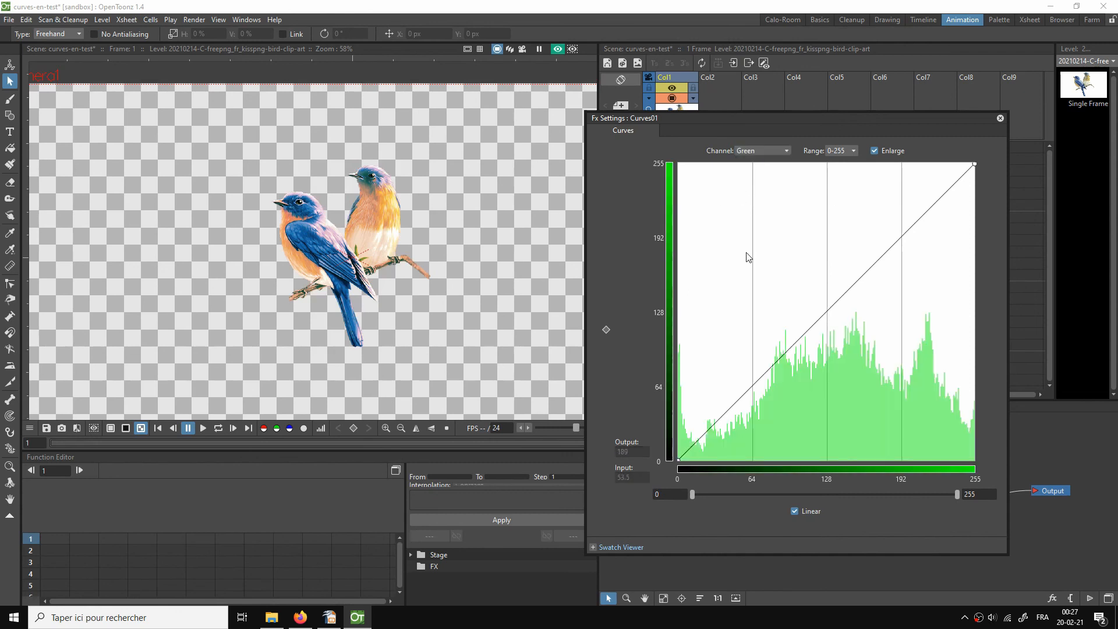
left_click_drag(780, 356, 796, 408)
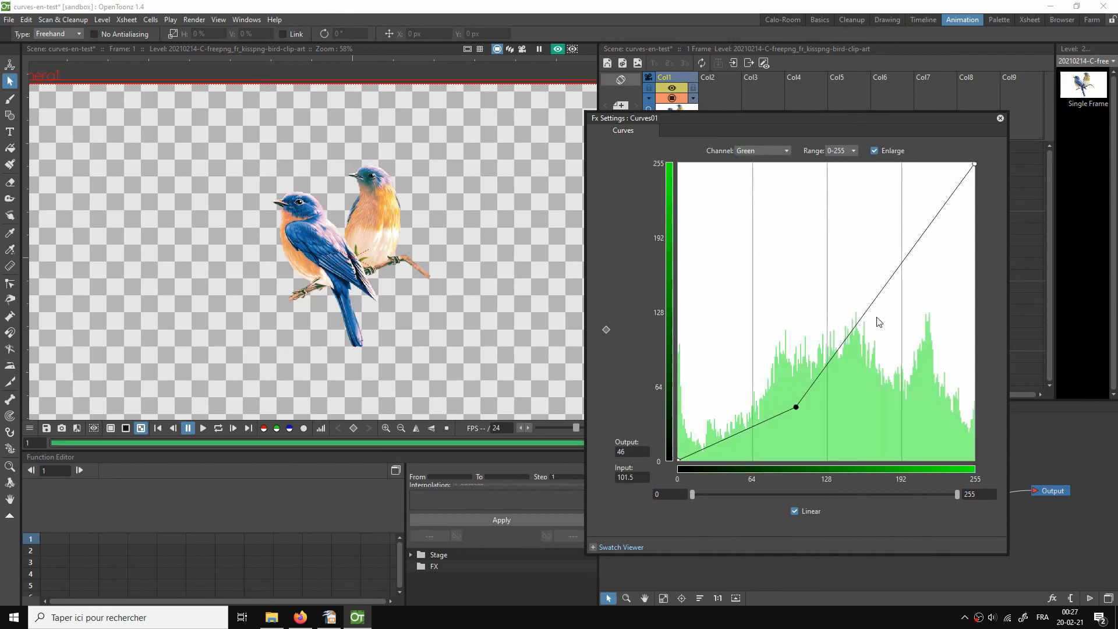
left_click_drag(886, 288, 919, 211)
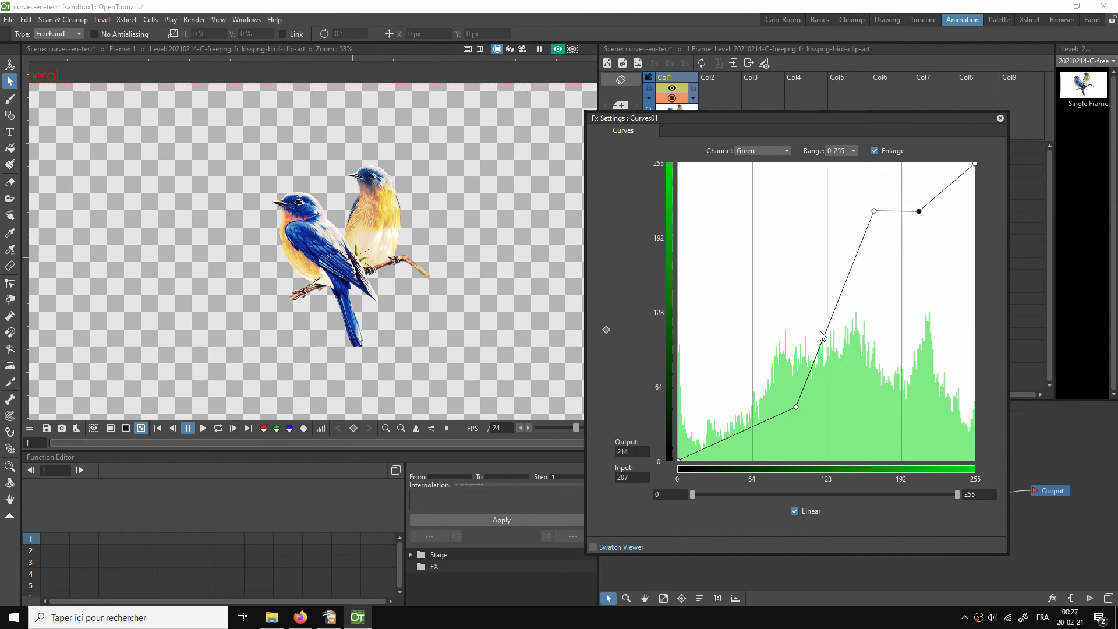
Step: Zigzag the Blue curve through input 40.5, output 203; input 107.5, output 22.5; a high point past the middle; and input 214, output 25.5
left_click(764, 153)
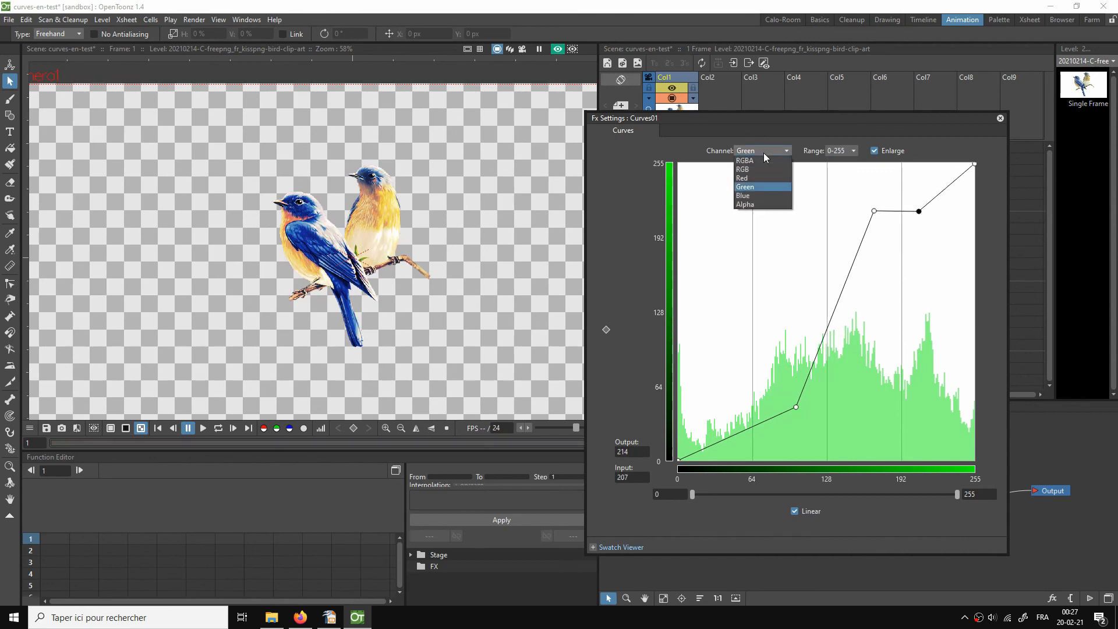
left_click(758, 195)
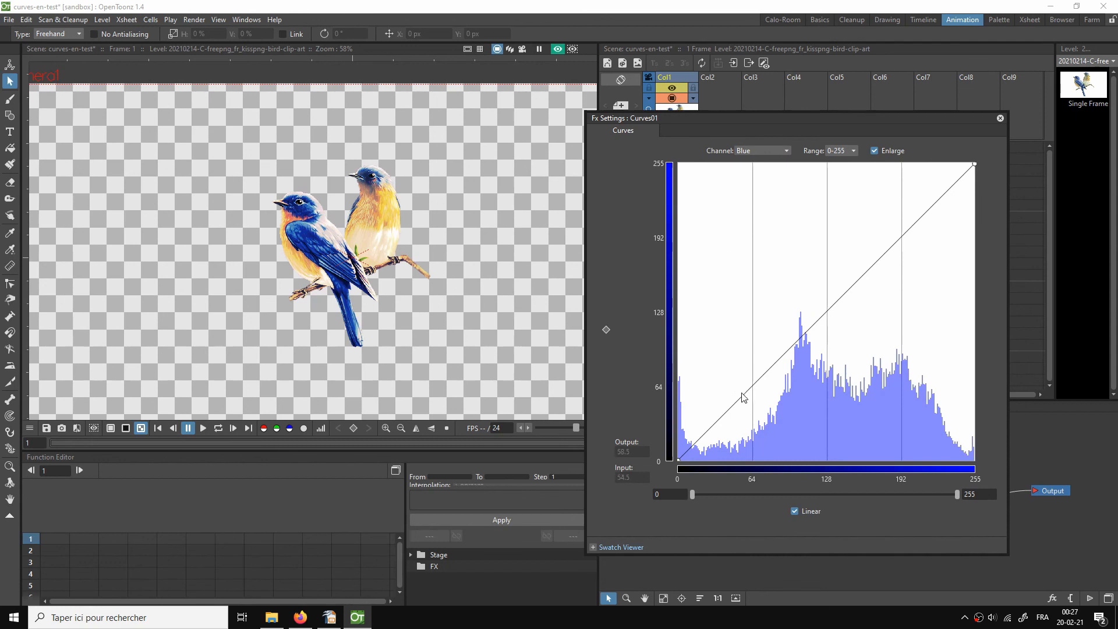
left_click_drag(741, 403, 727, 230)
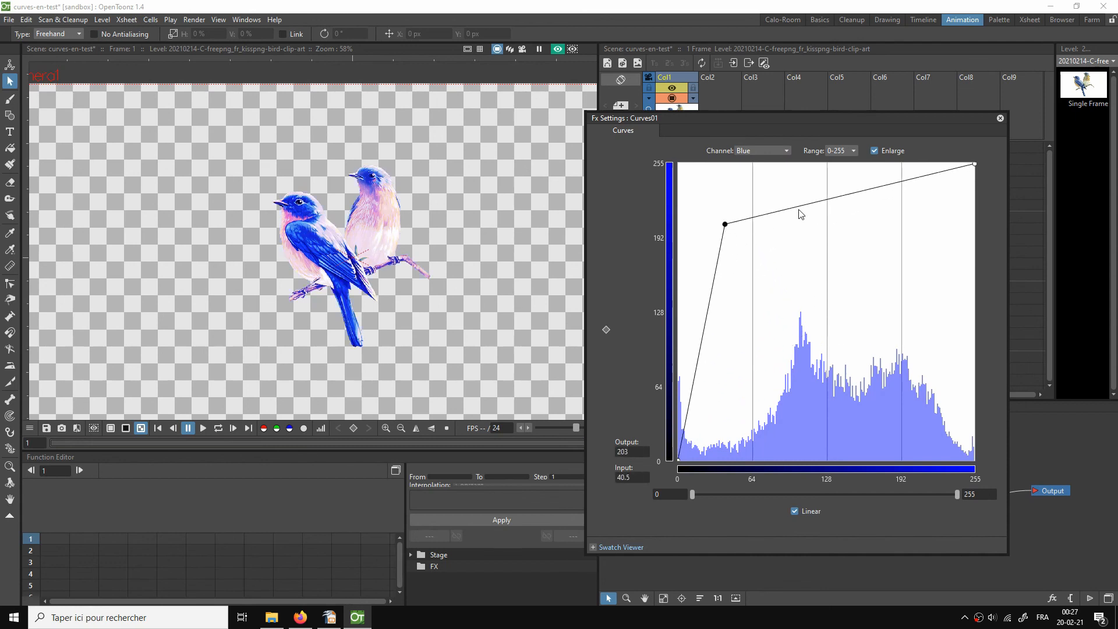
left_click_drag(800, 212, 803, 431)
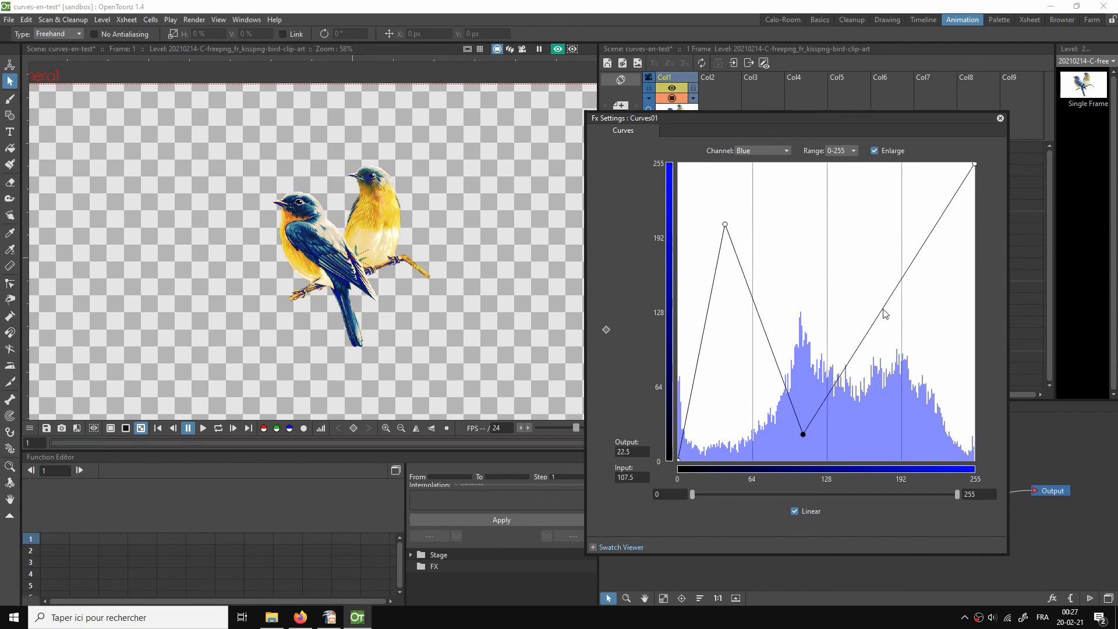
left_click_drag(880, 318, 930, 438)
scroll(256, 248, "up", 2)
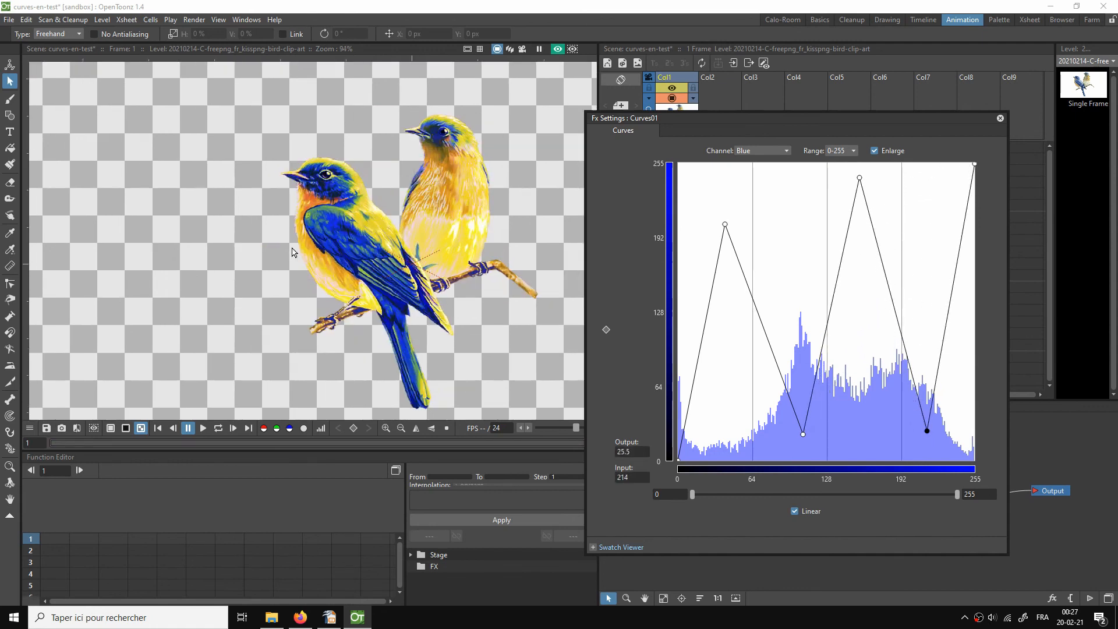
left_click_drag(415, 219, 330, 209)
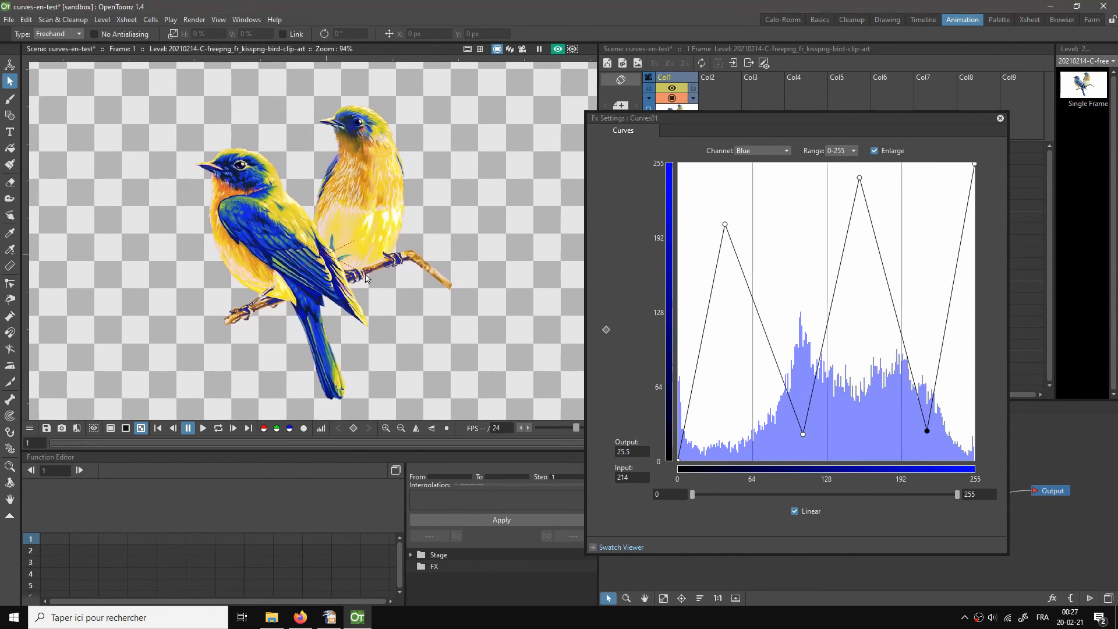
left_click_drag(385, 287, 358, 281)
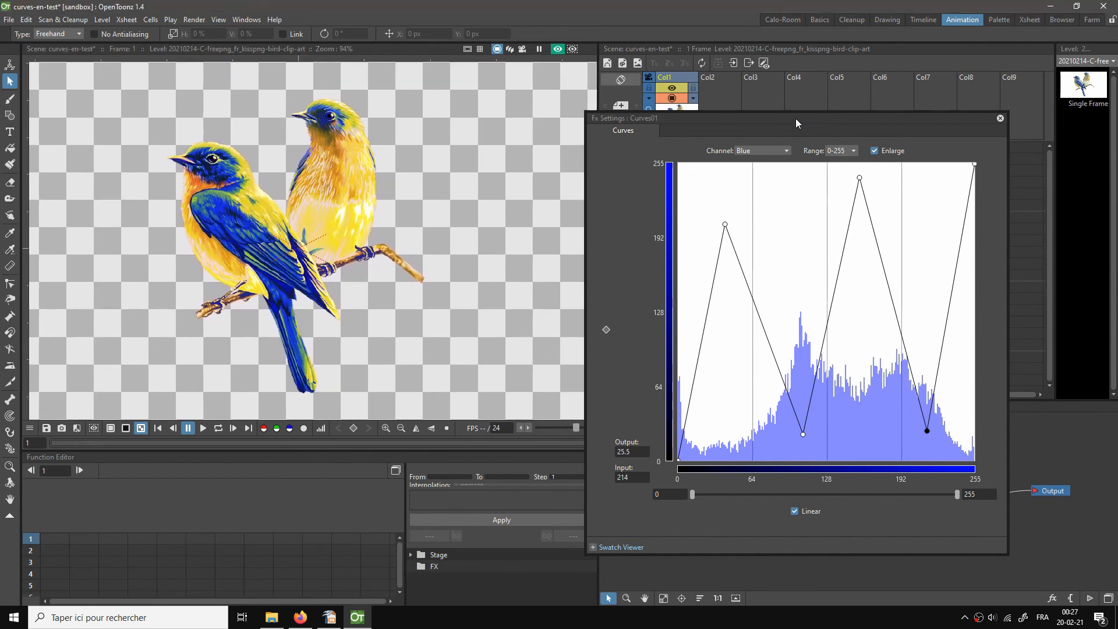
Step: Reposition the Curves settings window and delete all the added Blue control points to straighten the curve
left_click_drag(795, 117, 834, 106)
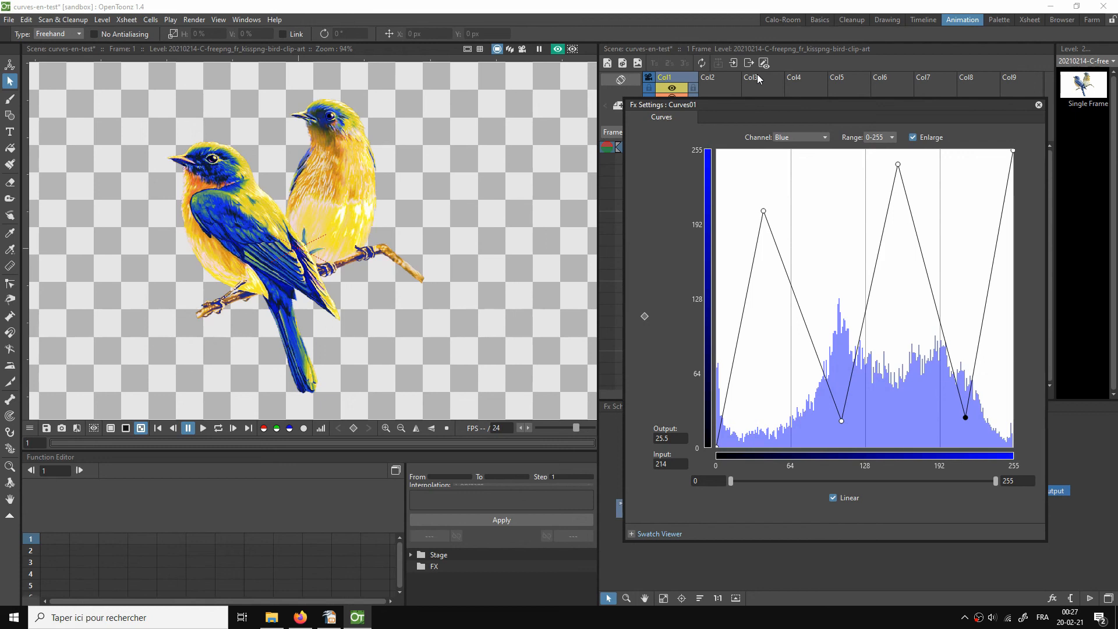
left_click_drag(890, 102, 809, 111)
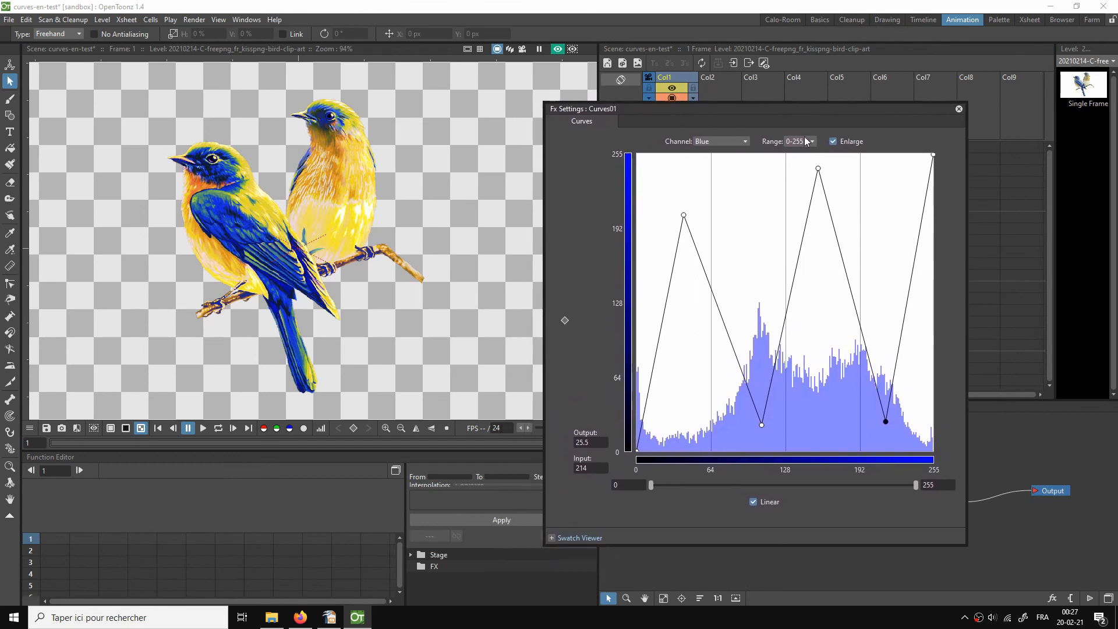
left_click(817, 170)
key("Delete")
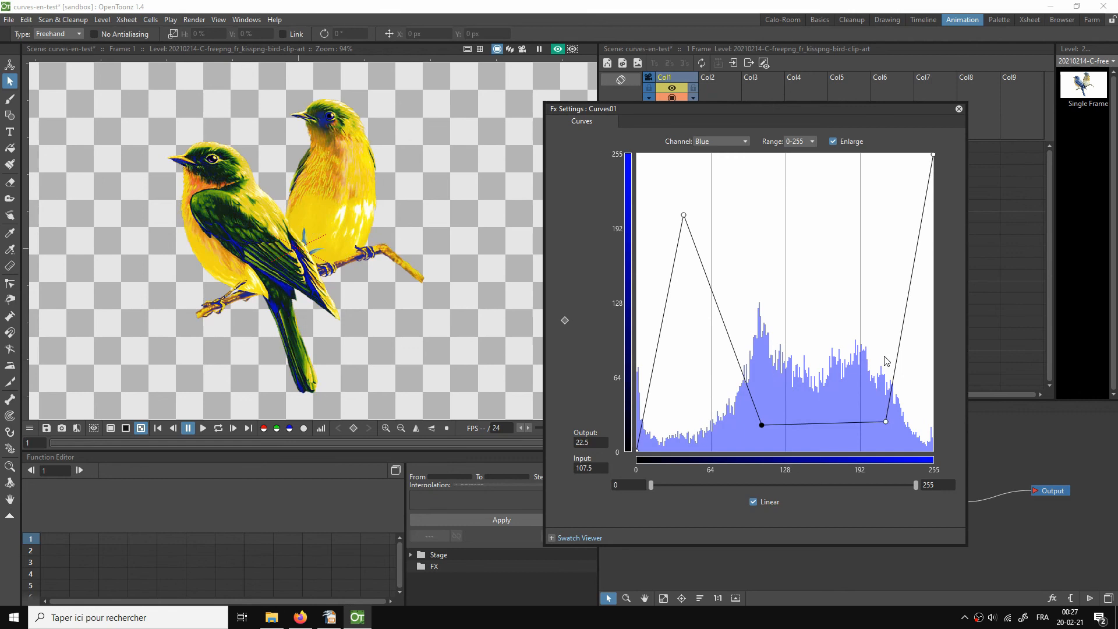
left_click(886, 422)
key("Delete")
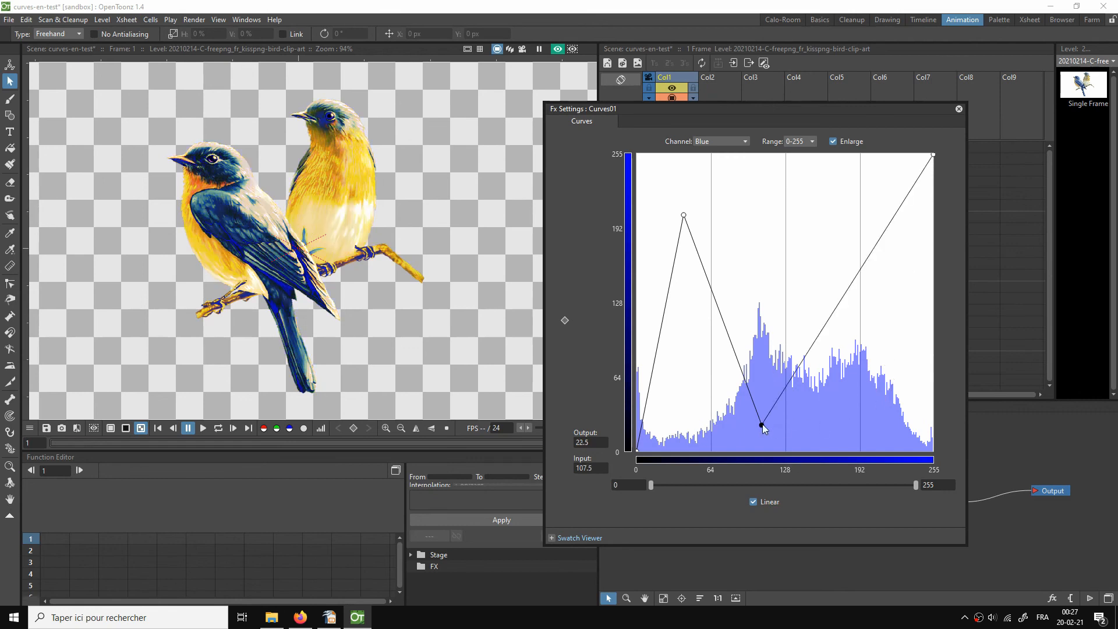
key("Delete")
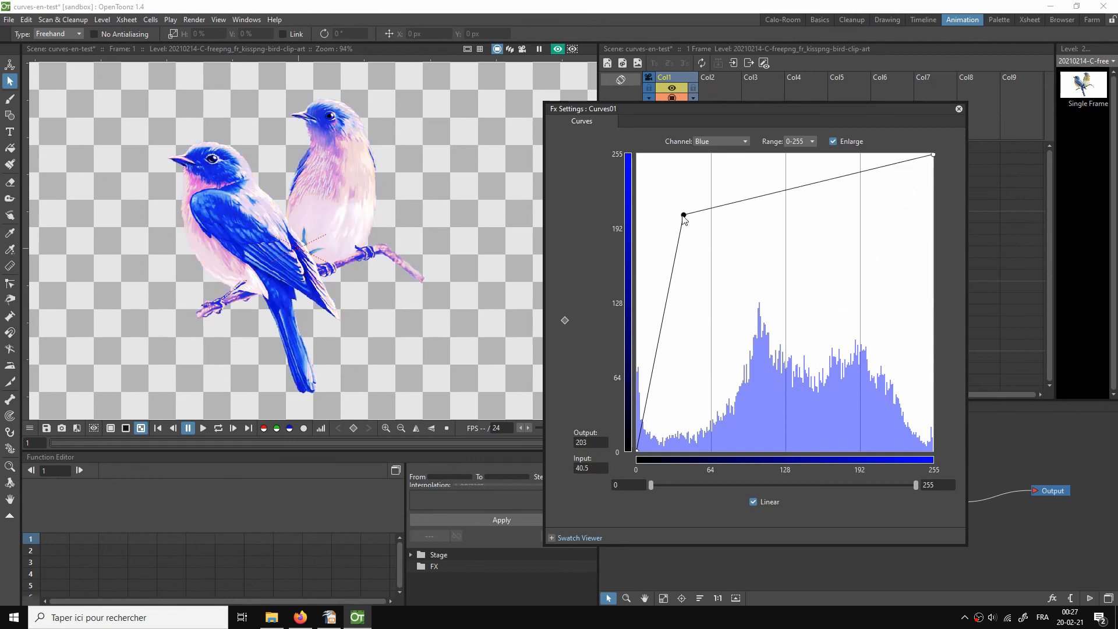
key("Delete")
Step: Switch to the Red channel and delete its two intermediate control points
left_click(721, 141)
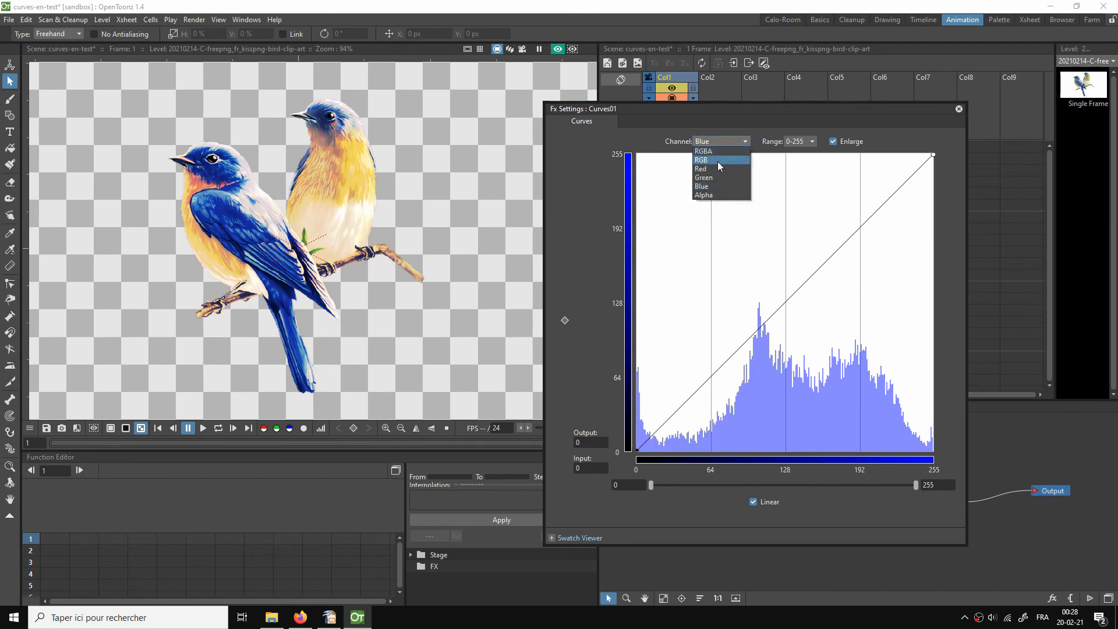
left_click(716, 168)
left_click(735, 414)
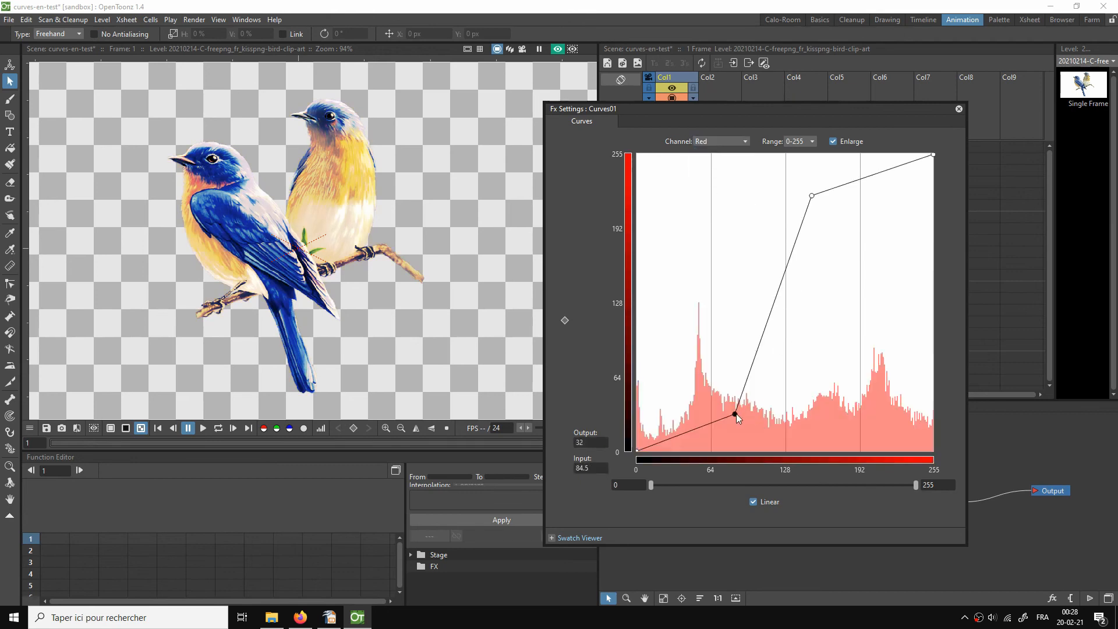
key("Delete")
left_click(812, 196)
key("Delete")
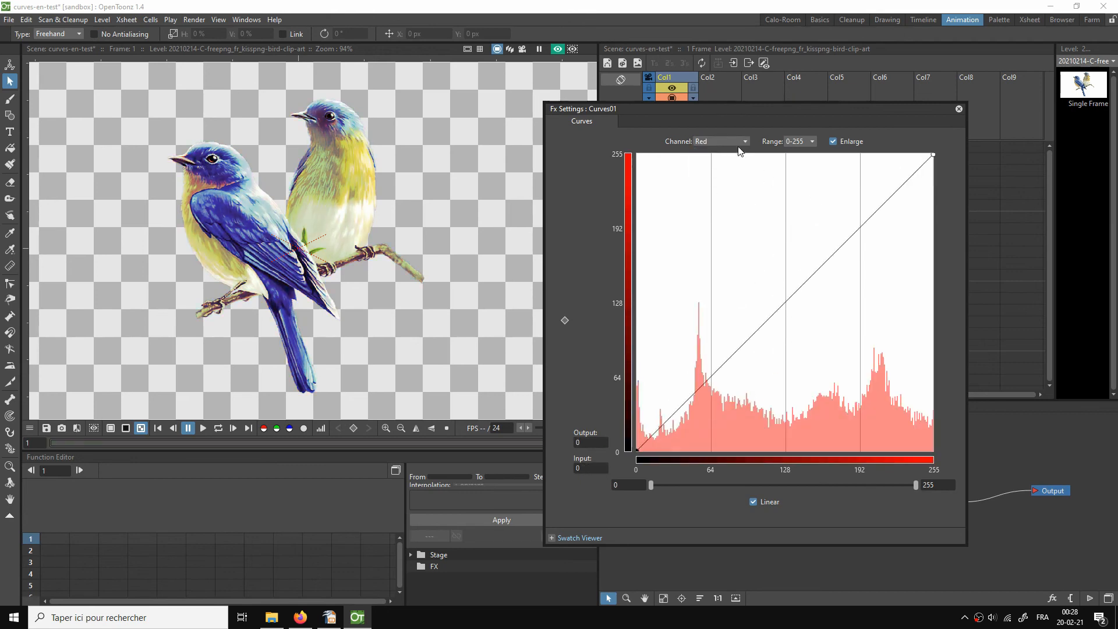
Step: Switch to the RGB channel and lower the curve's end point to output 0 at input 255, turning the birds into a black silhouette
left_click(735, 142)
left_click(706, 188)
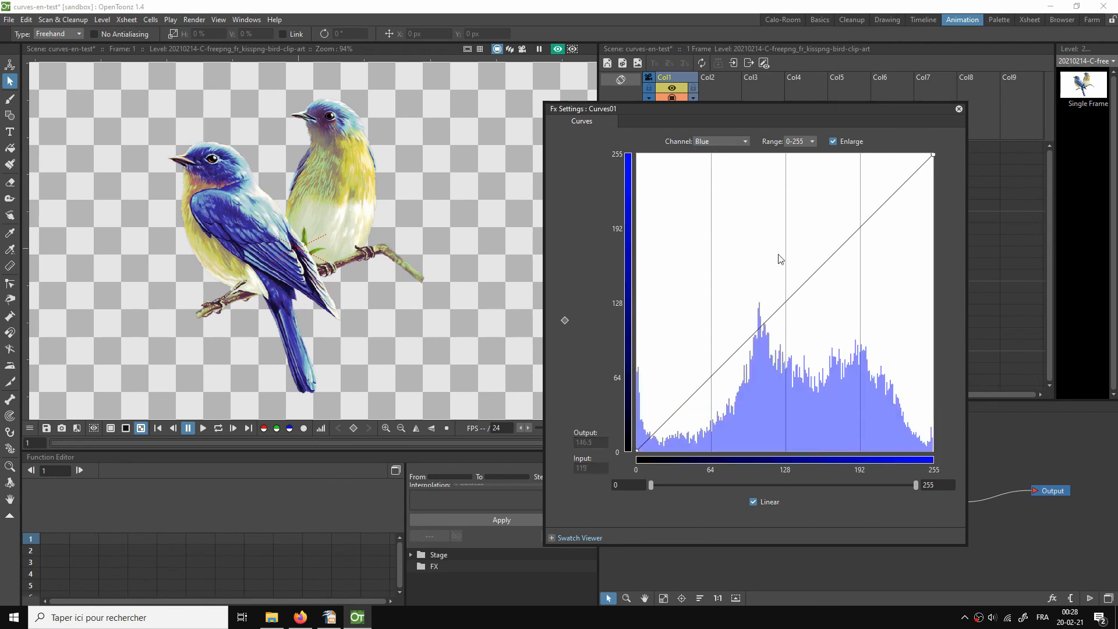
left_click(712, 141)
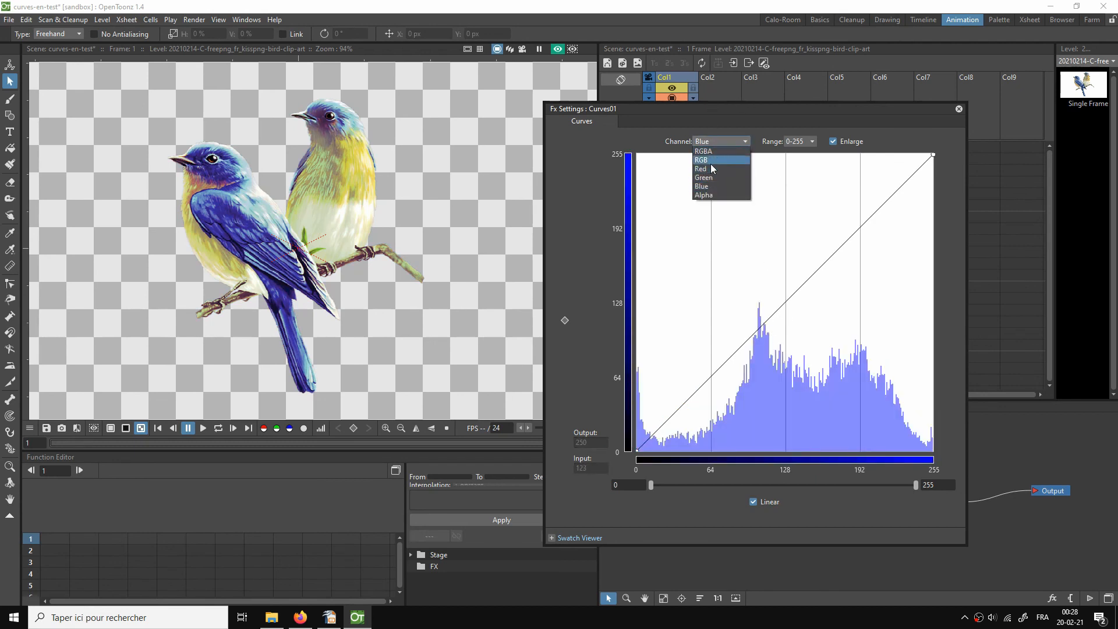
left_click(710, 159)
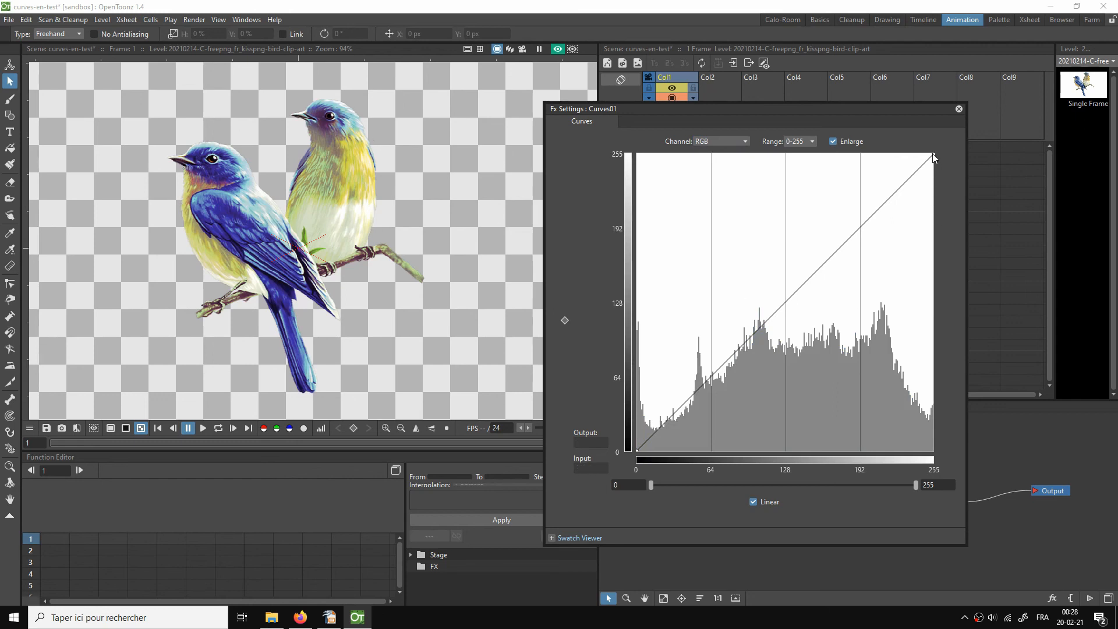
left_click_drag(933, 154, 955, 455)
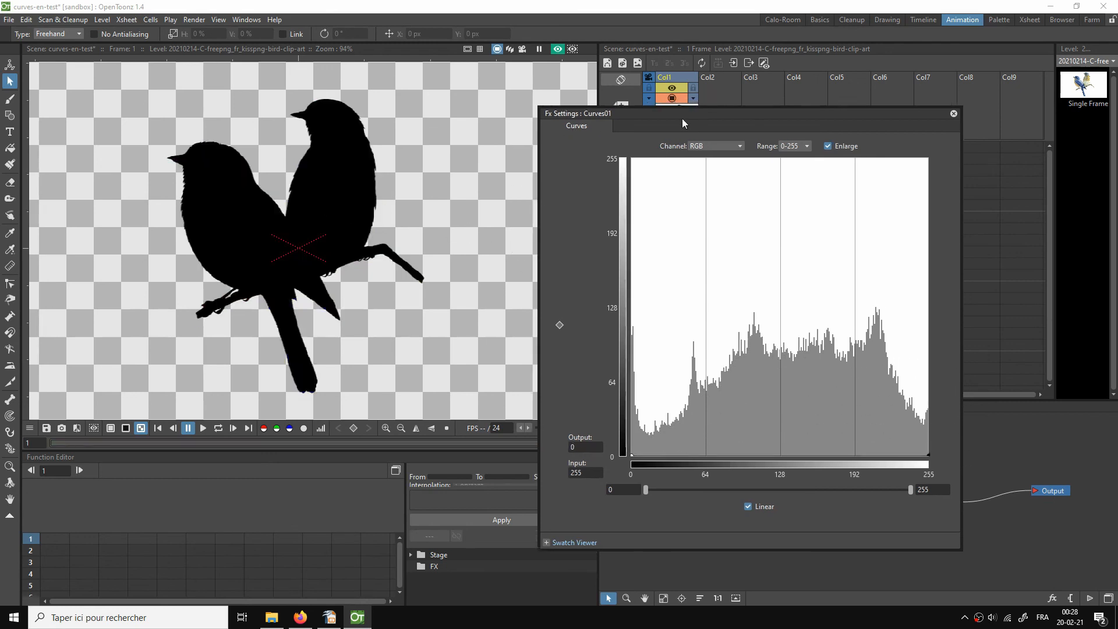
Step: Connect the Col1 node directly to XSheet alongside the effect, move the Curves01 node upward, and close its settings window
left_click_drag(683, 118, 340, 157)
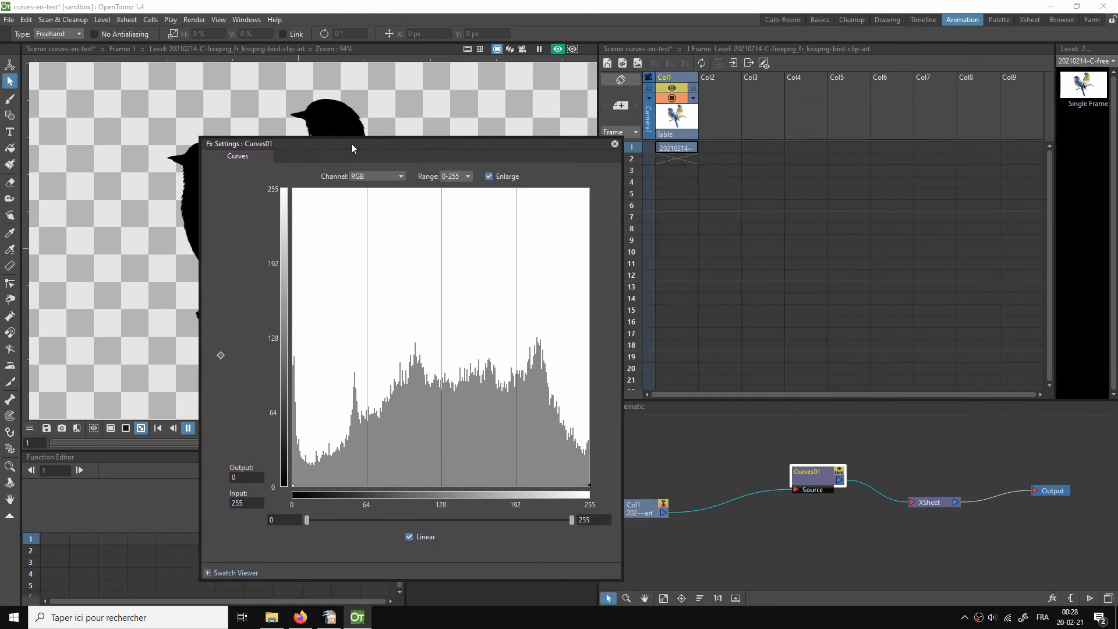
left_click(661, 514)
left_click_drag(774, 548, 911, 502)
left_click_drag(817, 481, 724, 449)
left_click(615, 150)
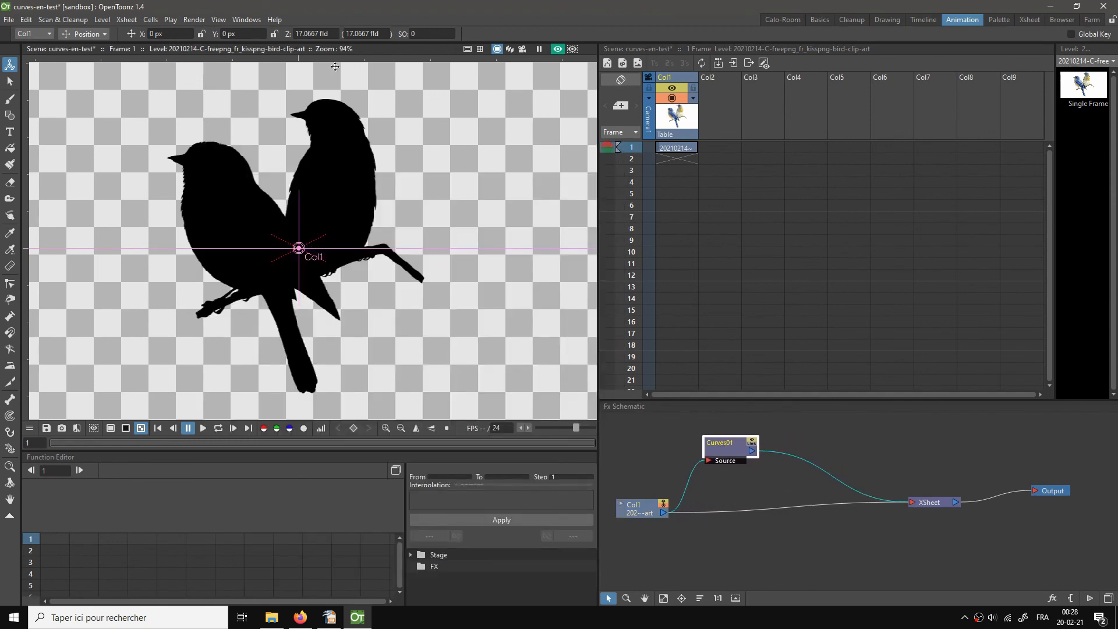
Step: Return to the Selection tool, nudge the Curves01 node, and reopen its settings clear of the birds in the viewer
left_click(10, 81)
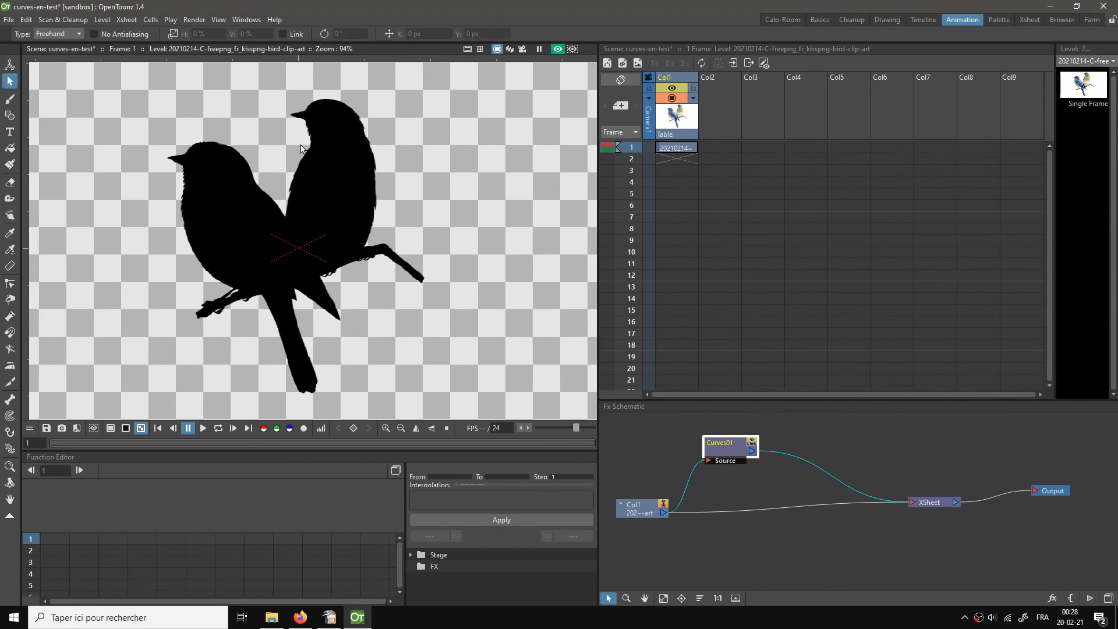
left_click_drag(731, 447, 744, 444)
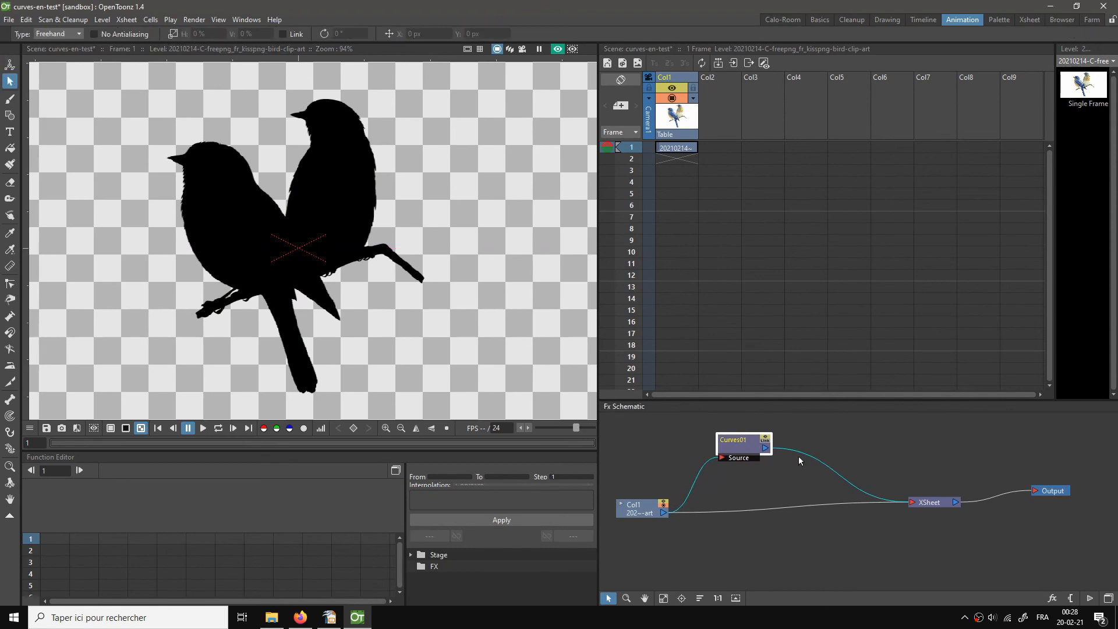
double_click(752, 446)
left_click_drag(492, 153, 825, 125)
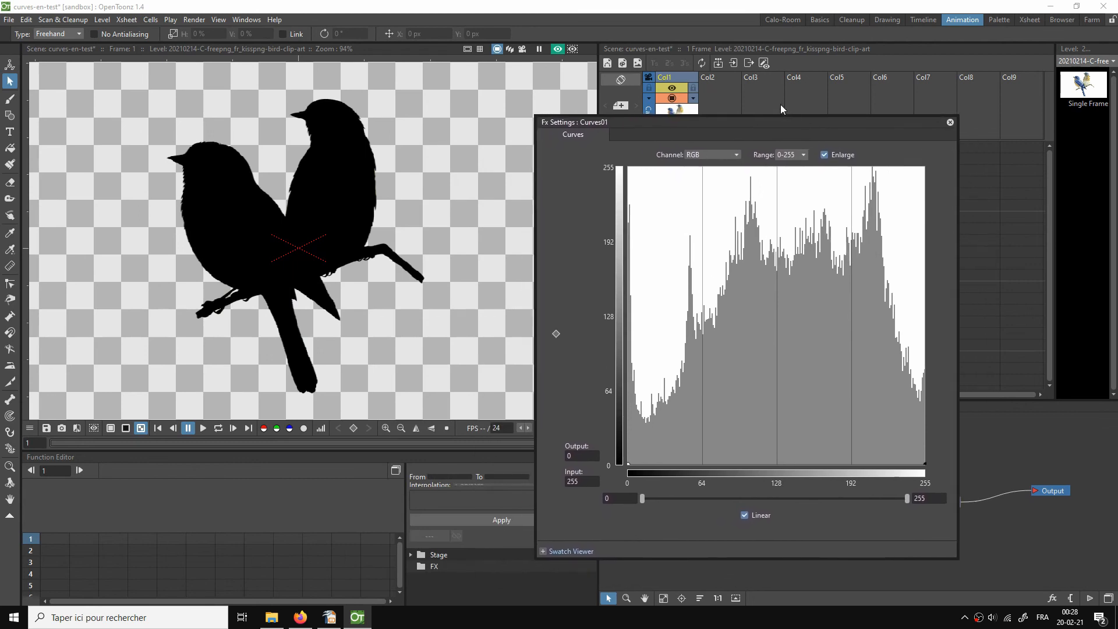